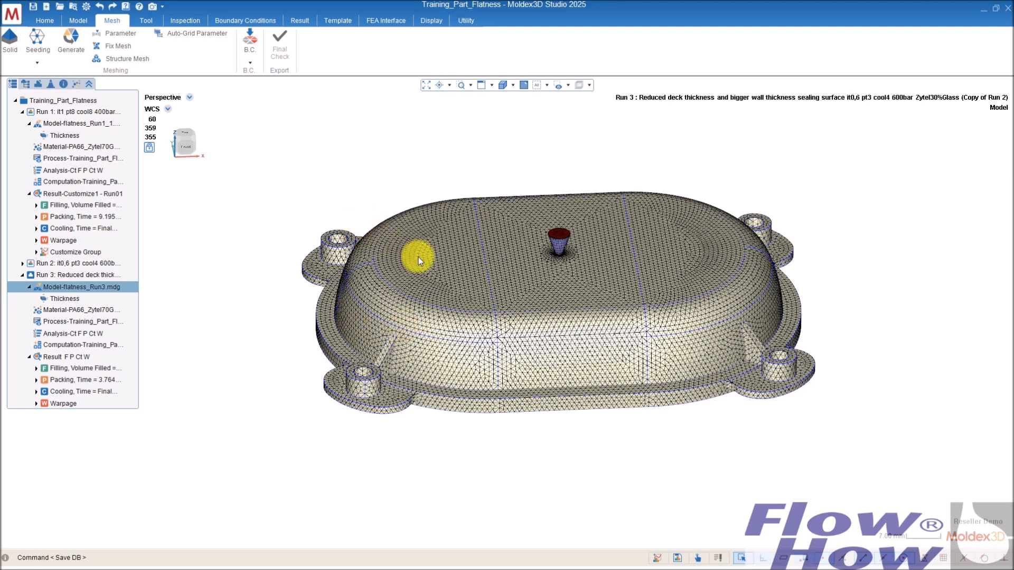
Activate the Run 1 model in place of Run 3 and examine its part mesh
mouse_move(491, 276)
middle_down()
mouse_move(657, 189)
mouse_move(561, 233)
middle_up()
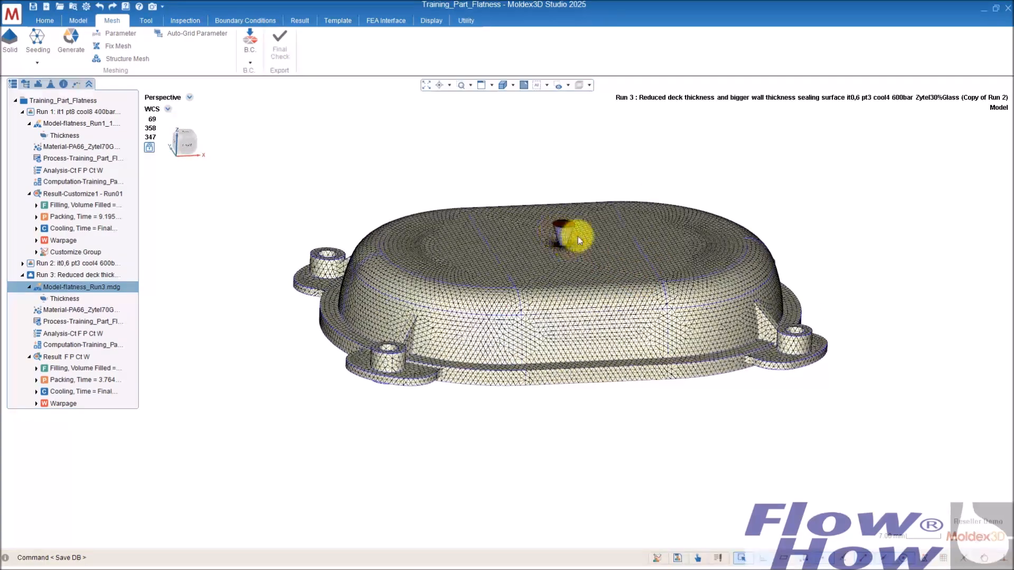
click(79, 123)
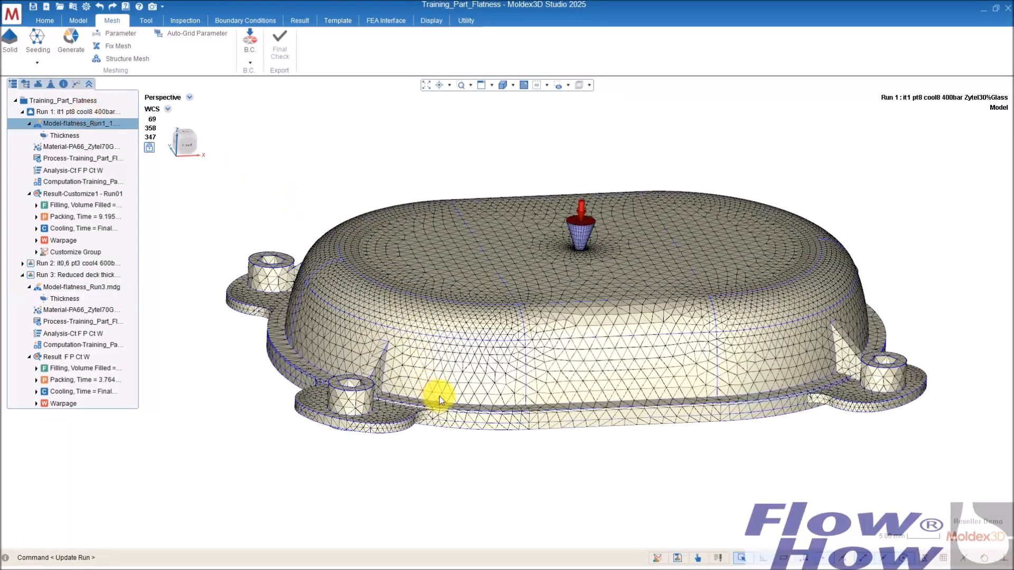
scroll(633, 293, down, 2)
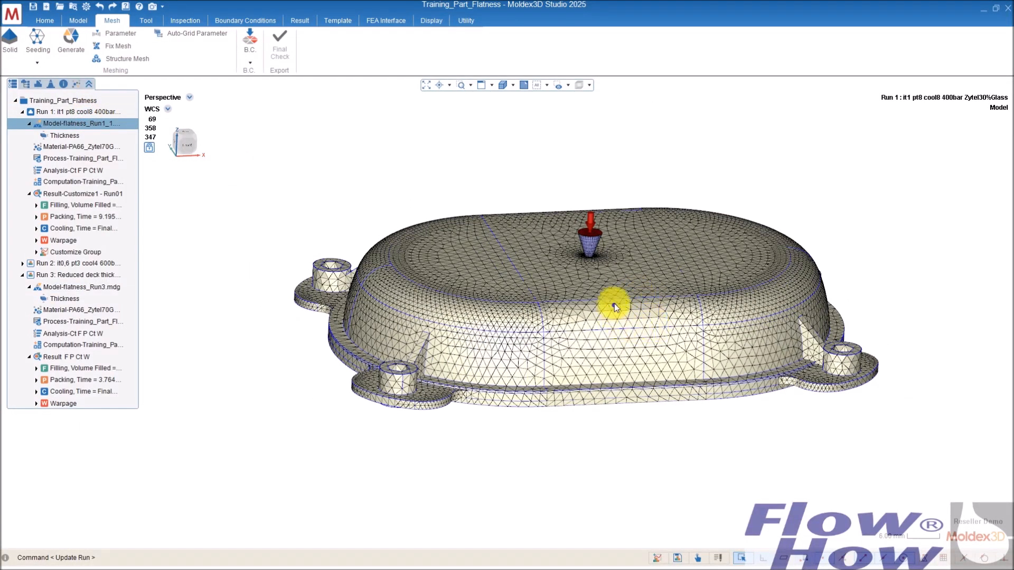
middle_drag(613, 303, 606, 301)
scroll(606, 301, down, 1)
Show the moldbase and cooling channels of Run 1 to inspect them around the part, and hide both again
click(27, 83)
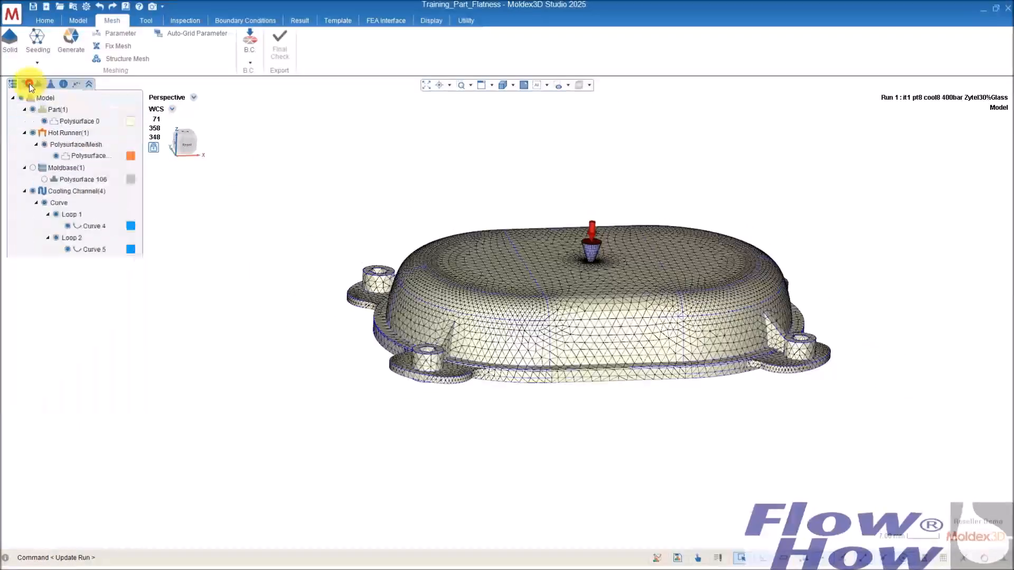
click(33, 132)
click(32, 144)
scroll(465, 324, down, 5)
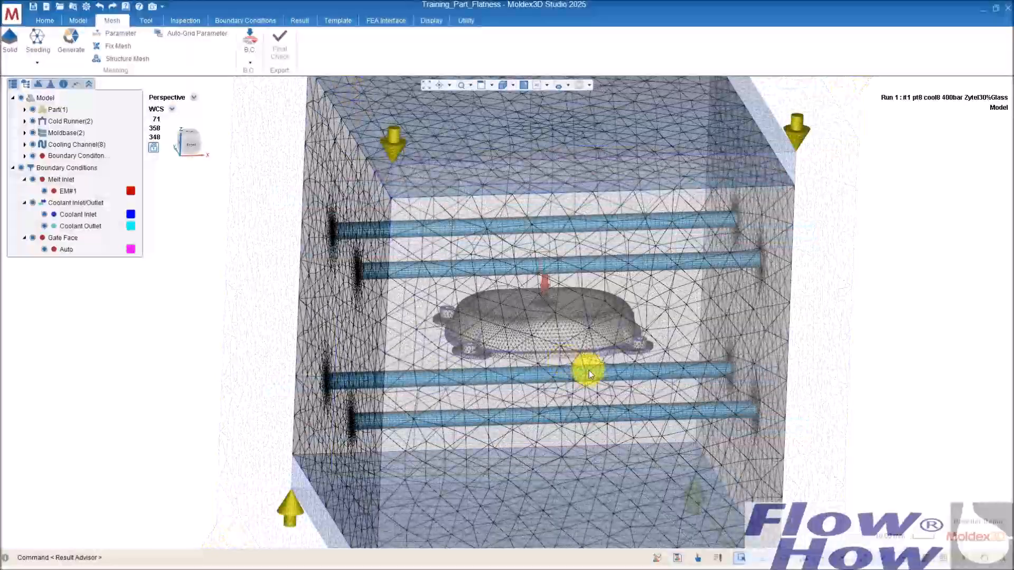
middle_drag(535, 330, 312, 228)
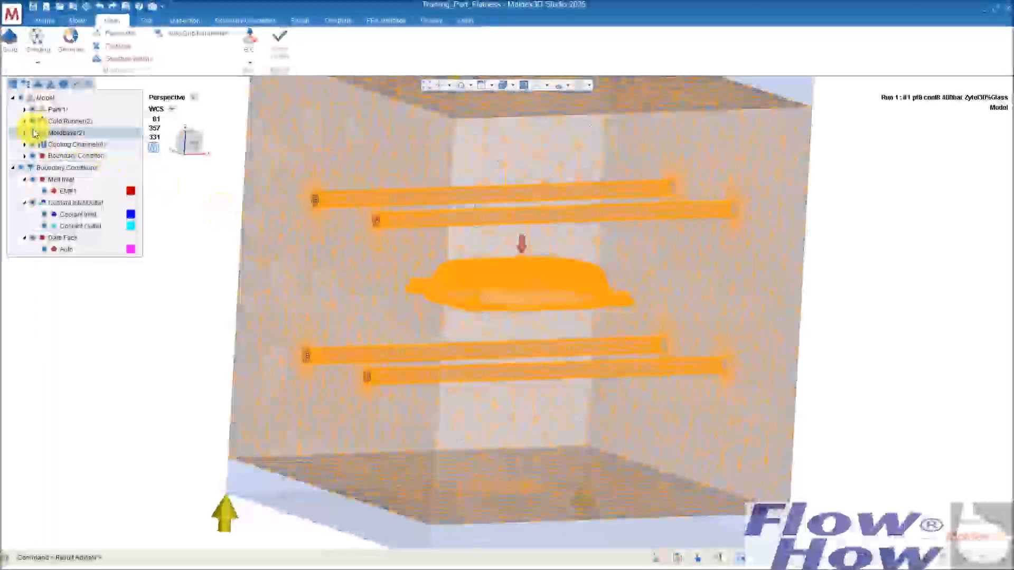
click(32, 133)
click(33, 144)
mouse_move(575, 294)
middle_down()
mouse_move(516, 330)
mouse_move(559, 312)
mouse_move(544, 314)
mouse_move(543, 365)
mouse_move(479, 272)
middle_up()
scroll(559, 313, up, 2)
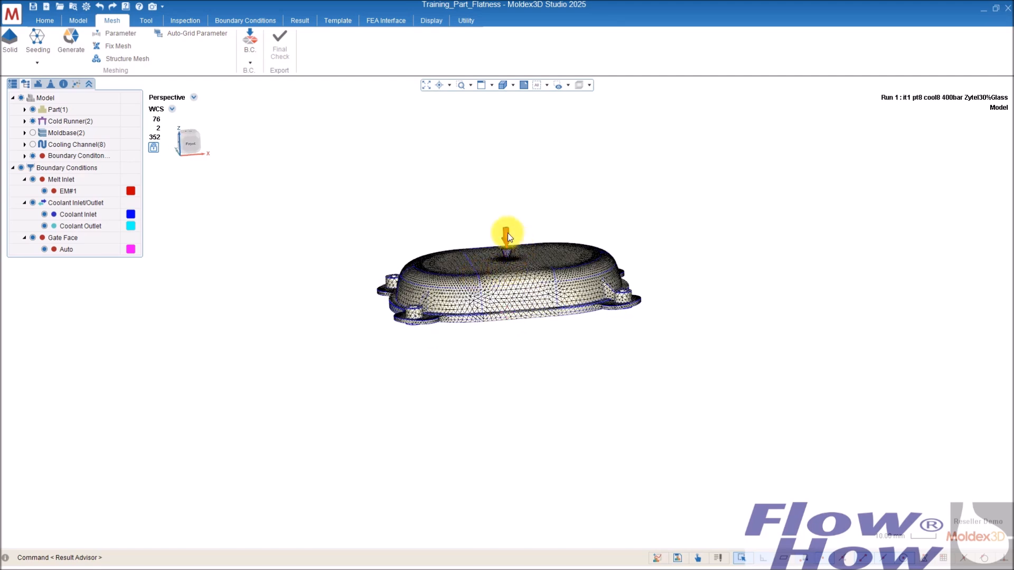
Copy Run 1 with the Run Input Data Only option, switching to the new run when completed
click(7, 84)
click(12, 84)
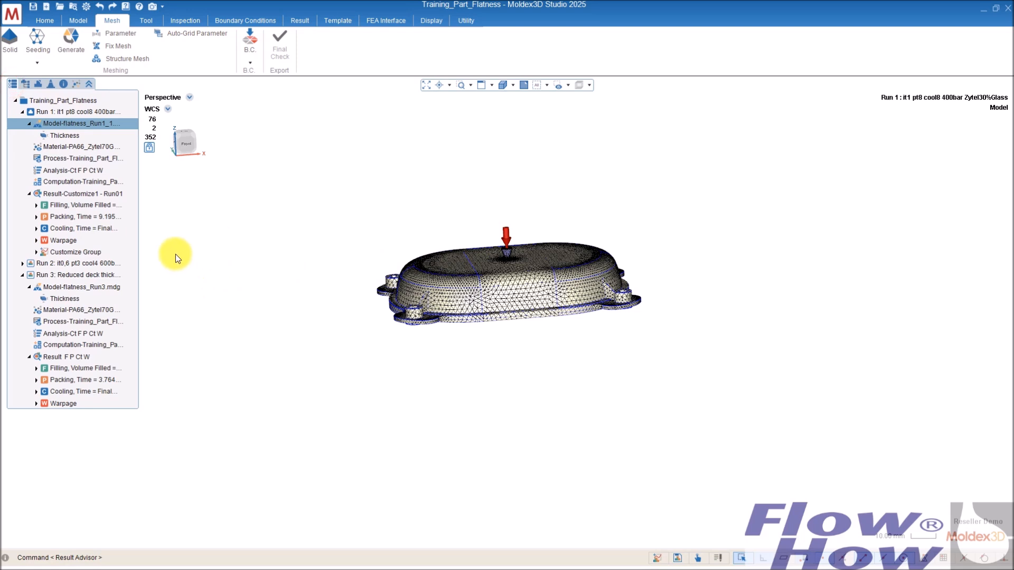
click(22, 275)
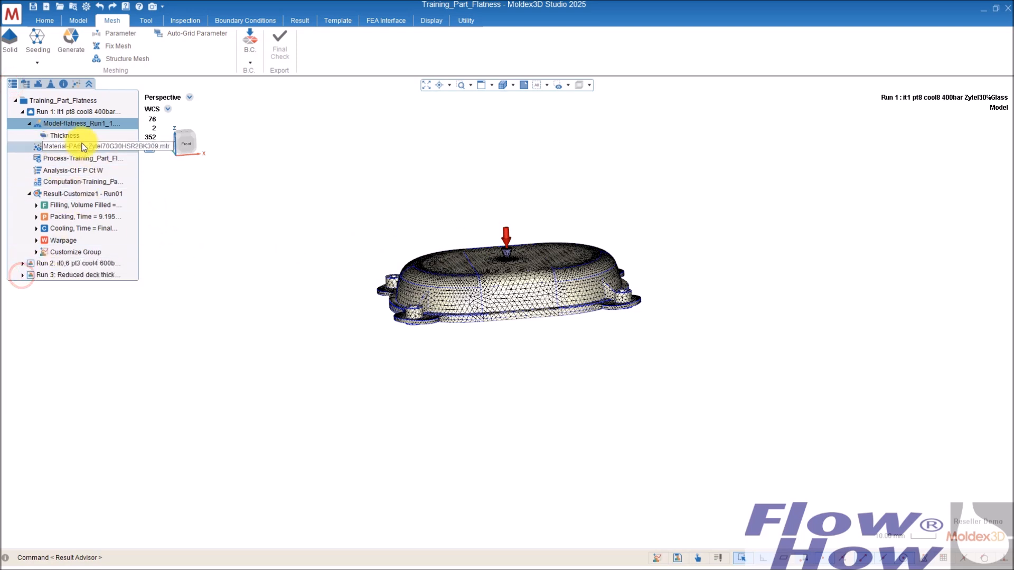
right_click(83, 119)
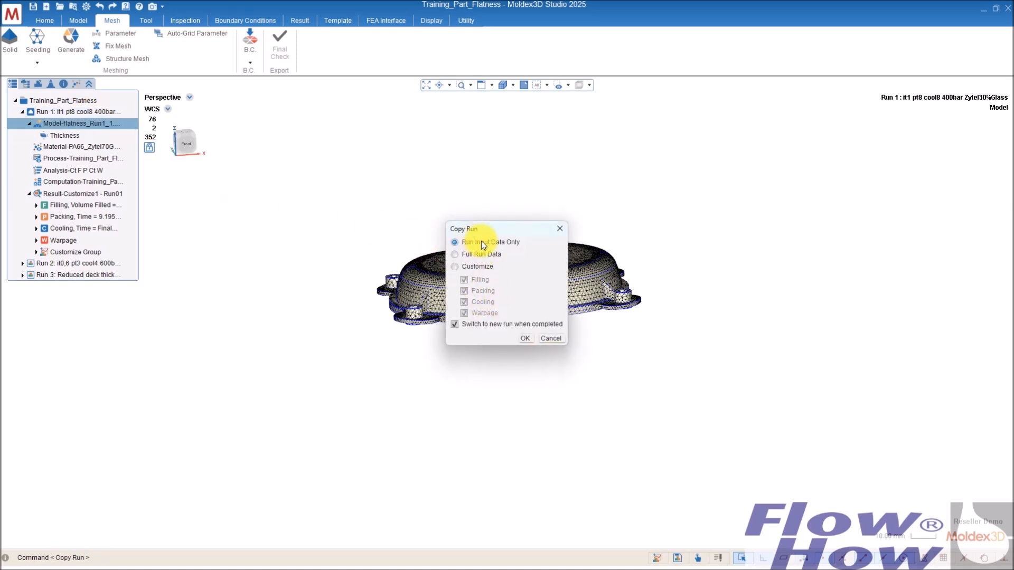
click(524, 339)
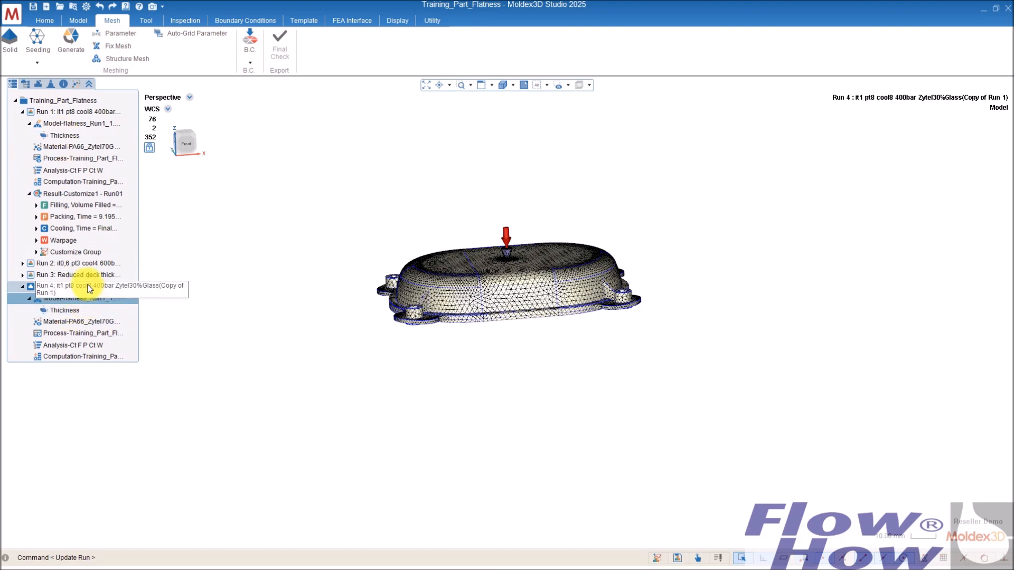
Examine the part mesh and melt entrance of the copied run from several angles
mouse_move(554, 309)
middle_down()
mouse_move(602, 292)
mouse_move(544, 319)
mouse_move(565, 317)
middle_up()
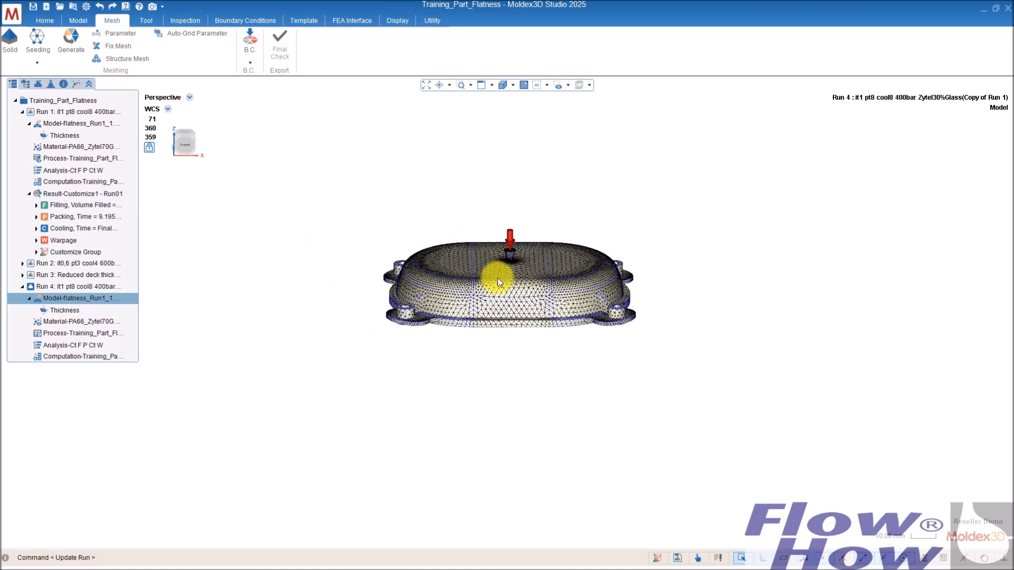
scroll(500, 280, down, 2)
middle_drag(502, 284, 578, 281)
scroll(573, 278, up, 4)
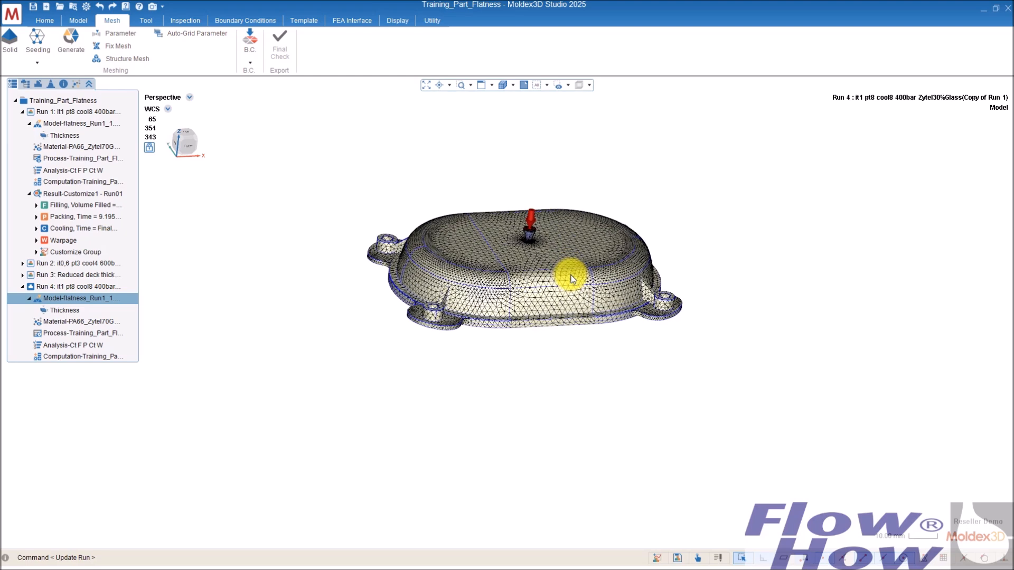
scroll(566, 271, up, 2)
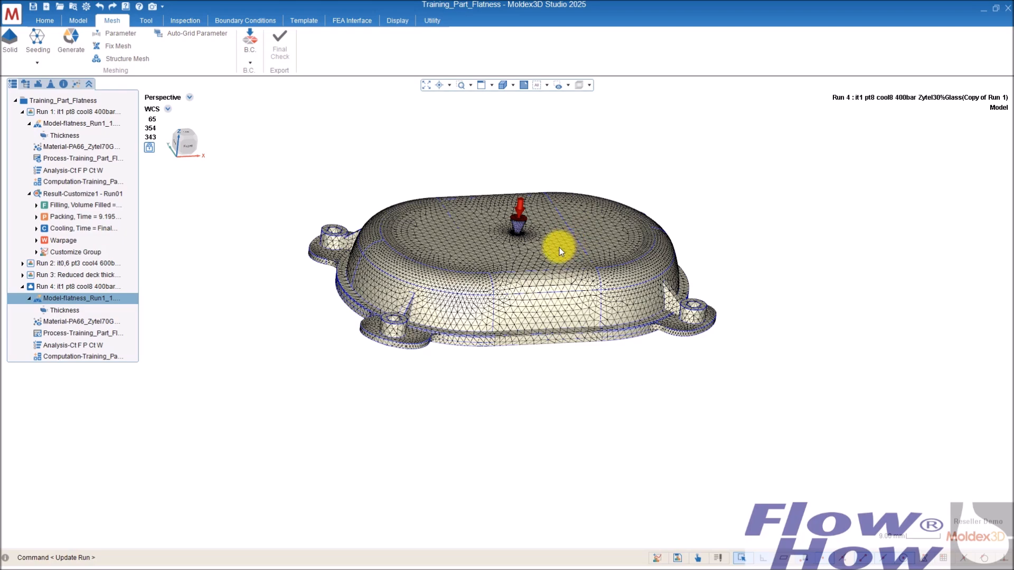
middle_drag(562, 242, 572, 210)
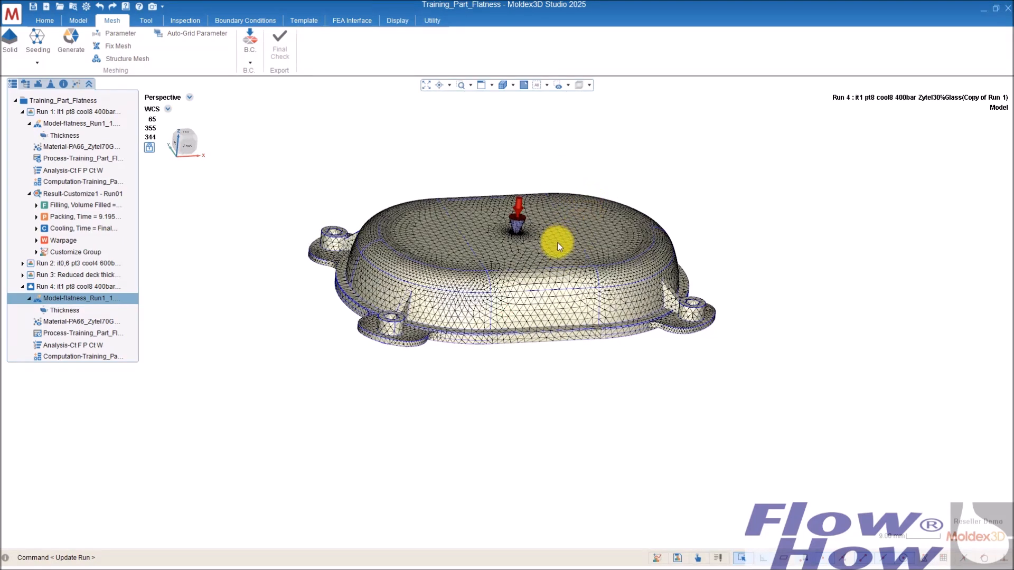
click(589, 227)
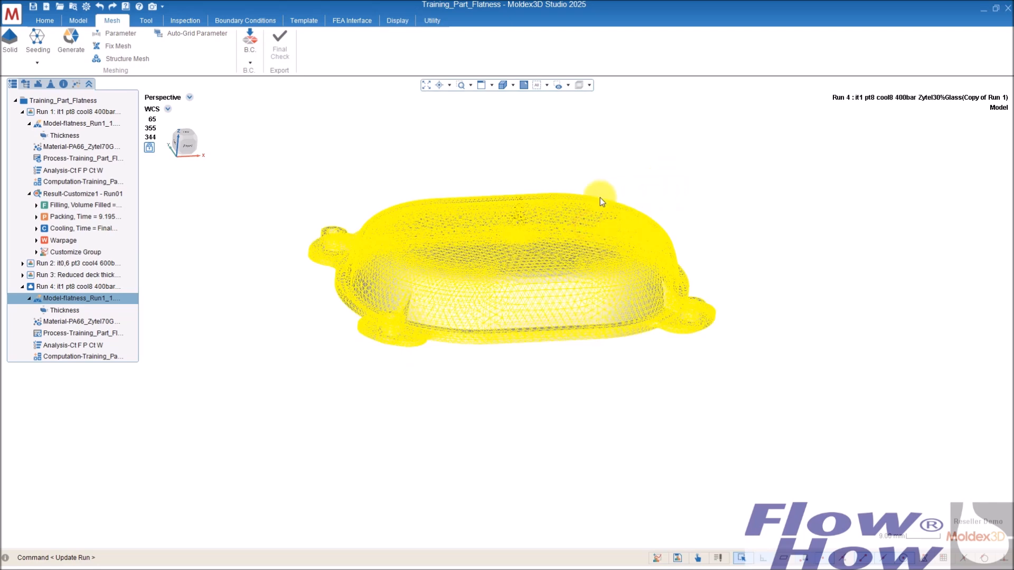
click(614, 163)
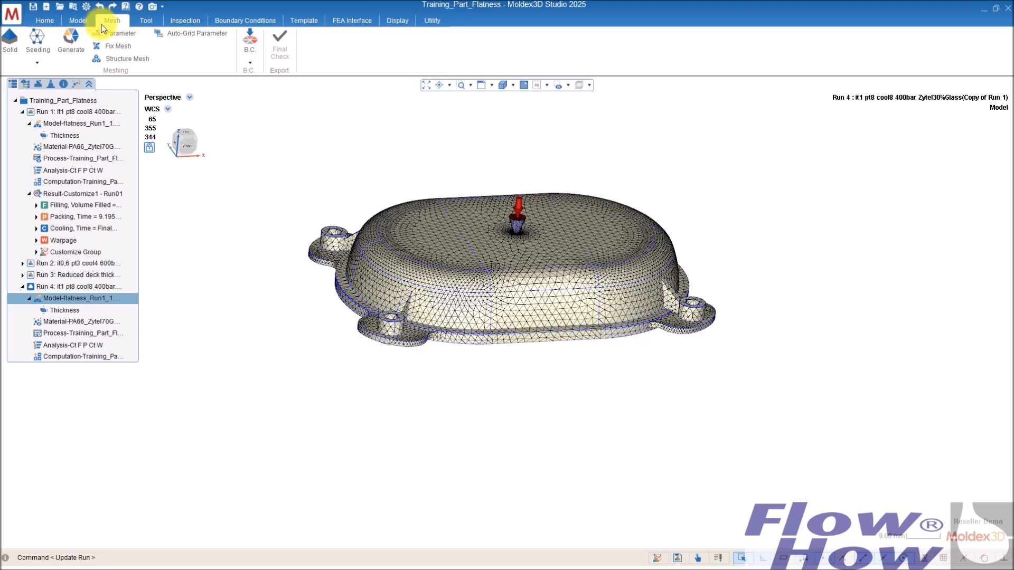
Remove the attached solid mesh from Run 4 through Generate BLM, continuing in the same run, and close the mesh wizard without generating
click(71, 39)
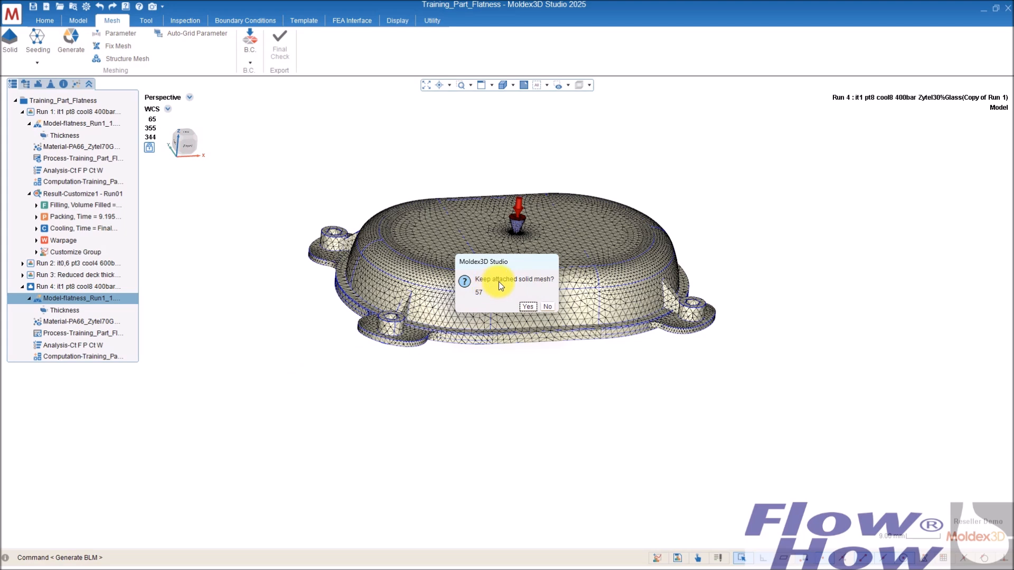
click(548, 308)
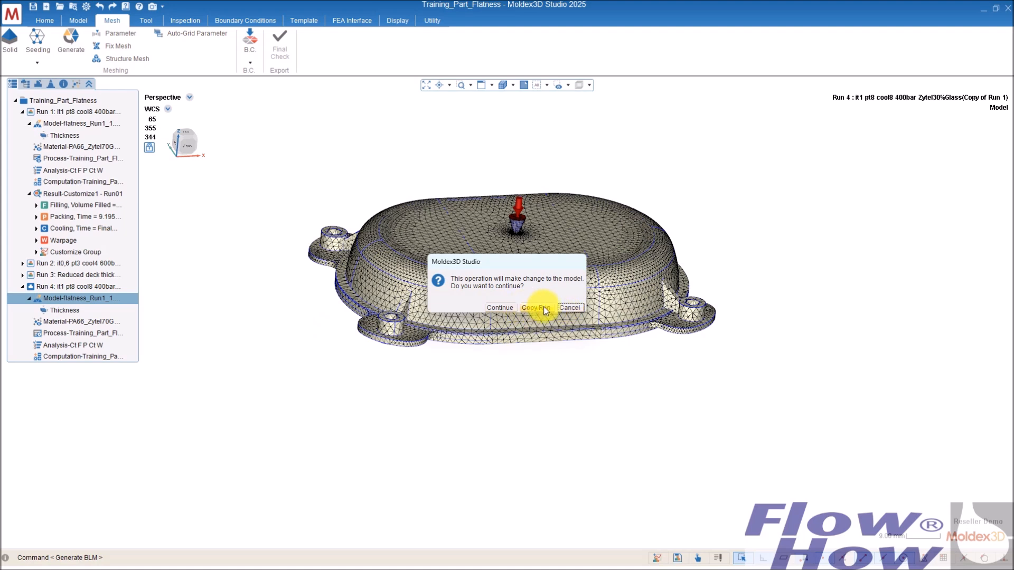
click(505, 309)
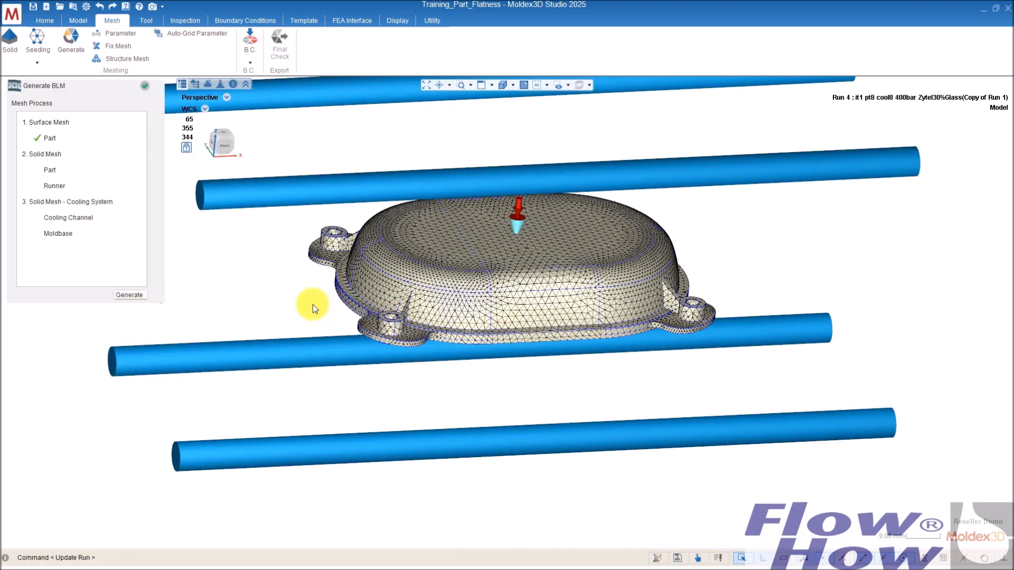
right_drag(299, 240, 277, 241)
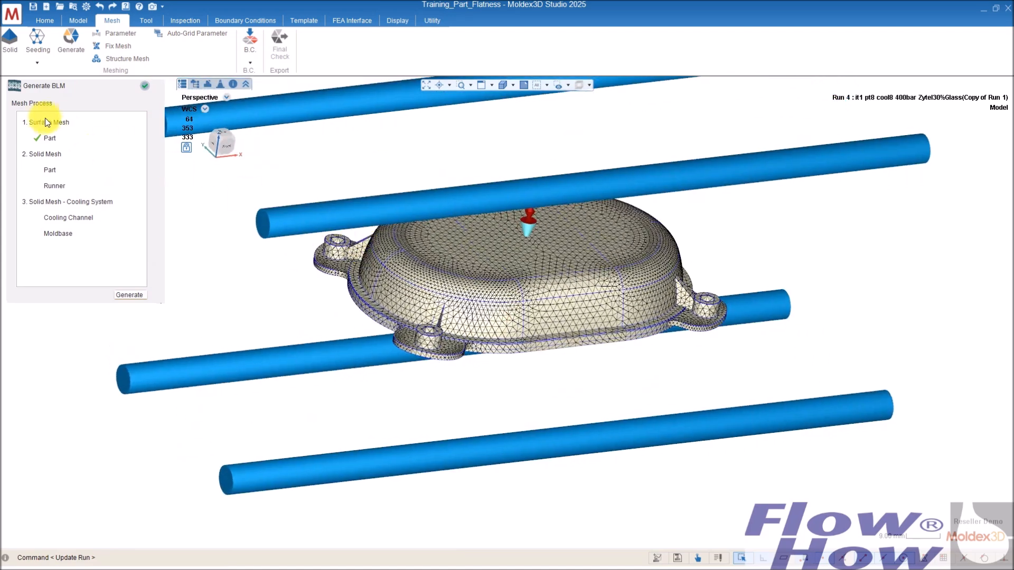
click(144, 85)
Show the moldbase of Run 4 and inspect it together with the part and cooling channels
scroll(477, 264, down, 3)
right_drag(487, 284, 528, 277)
click(26, 84)
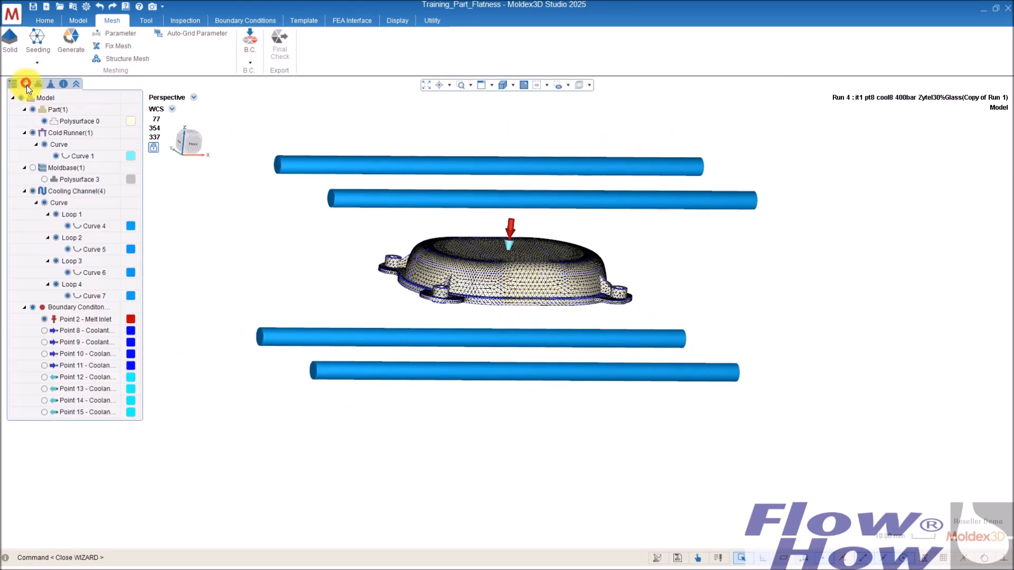
click(33, 168)
right_drag(385, 288, 550, 287)
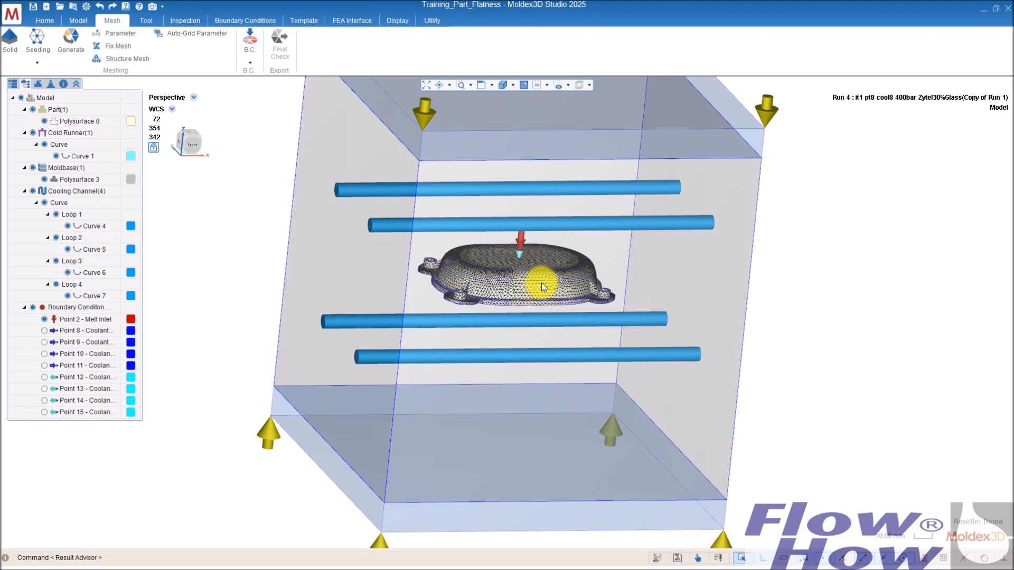
Hide the moldbase and all cooling channels of Run 4, leaving the part and cold runner displayed
click(33, 145)
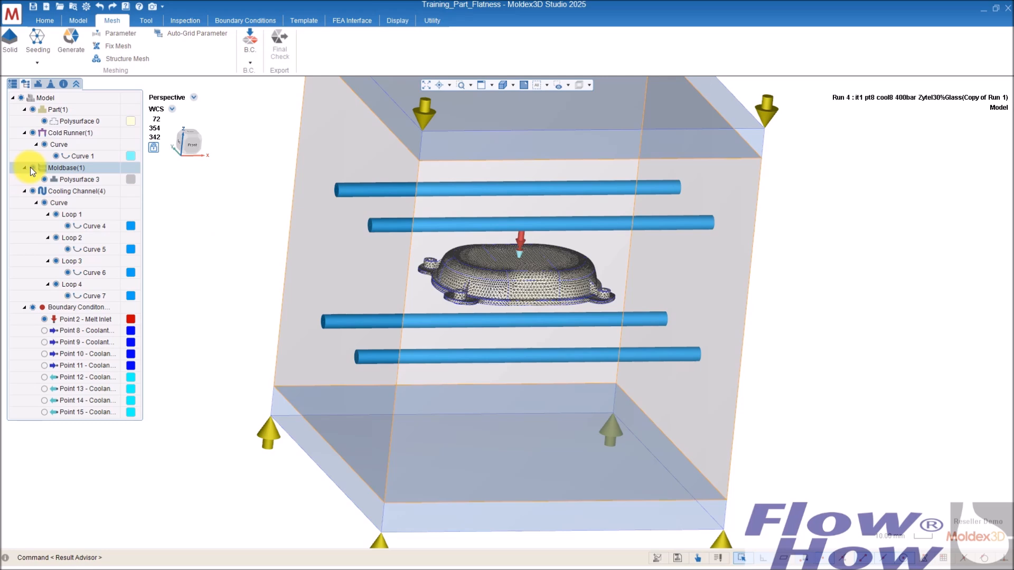
click(32, 168)
click(32, 191)
right_drag(421, 238, 468, 270)
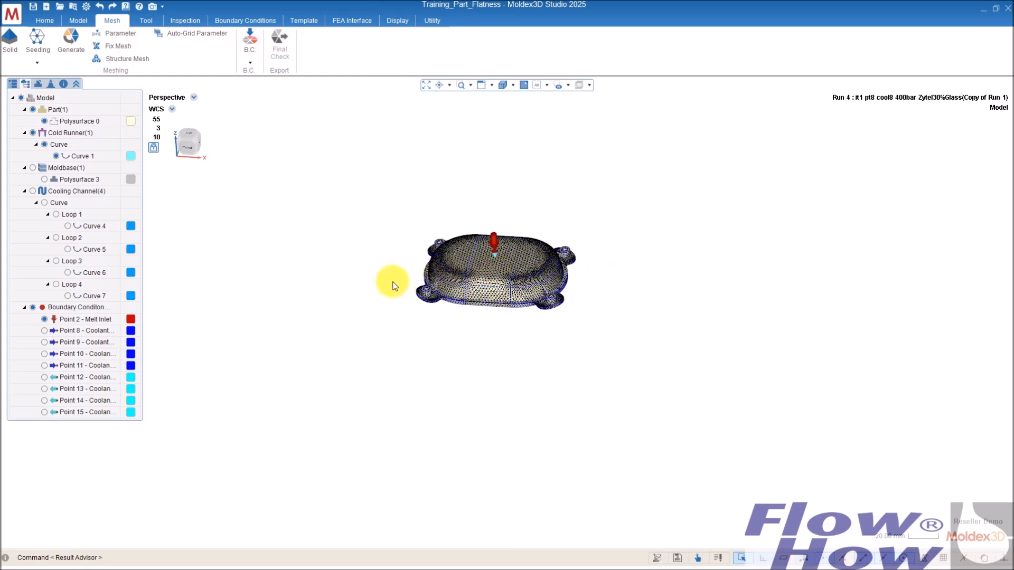
Rename the Run 4 model as New_part
click(11, 84)
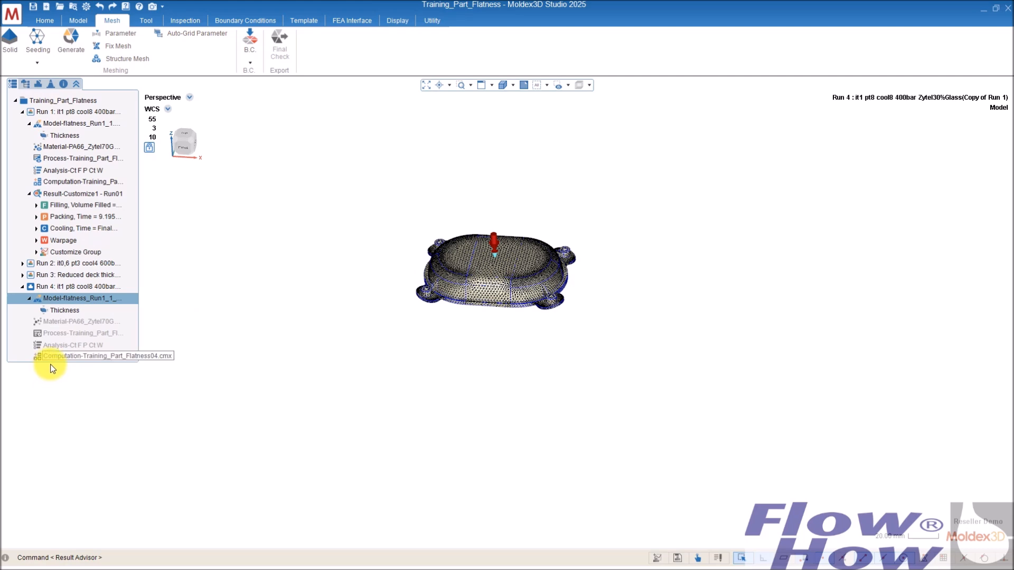
right_click(103, 297)
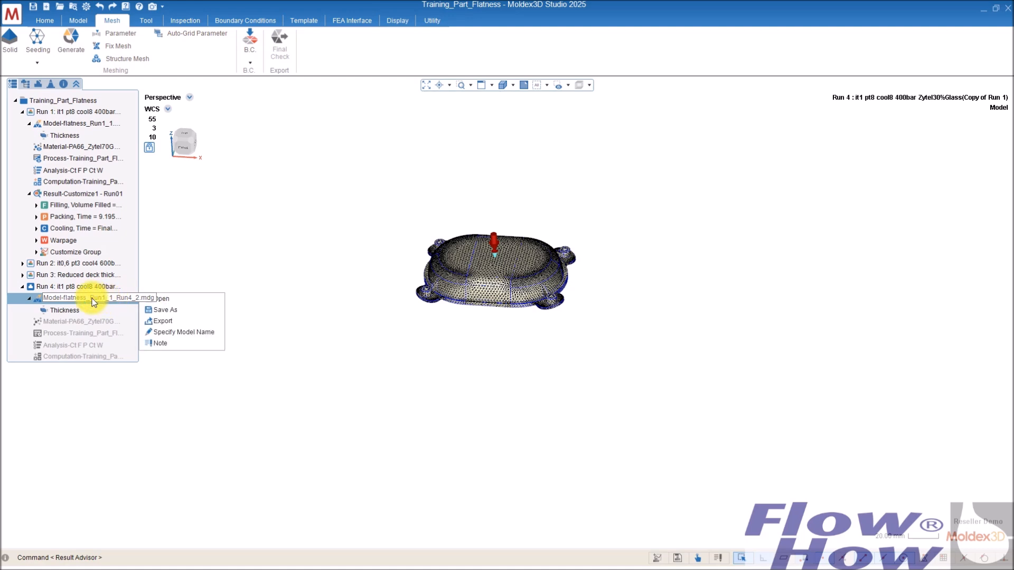
click(173, 332)
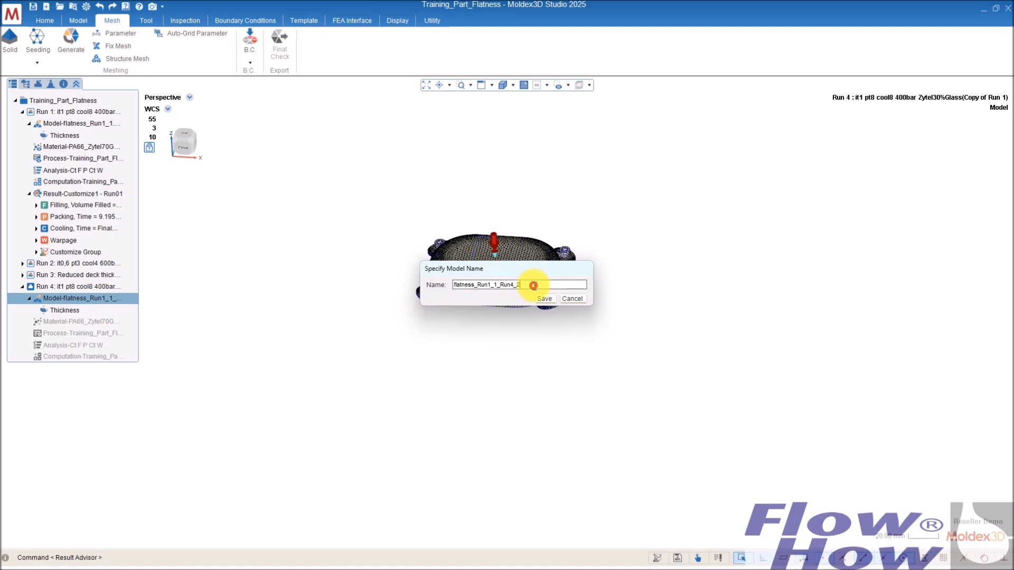
drag(530, 285, 452, 289)
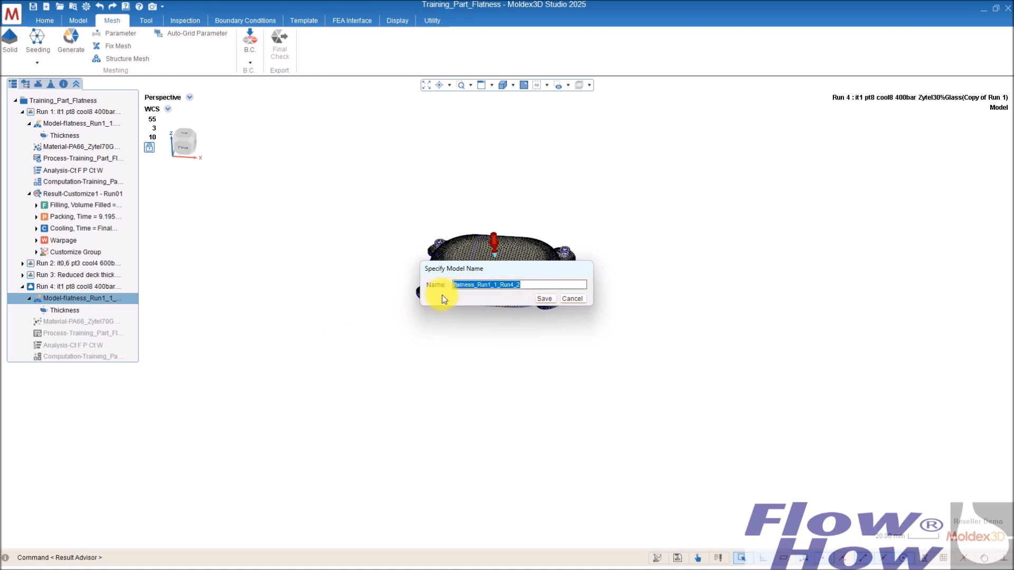
text(New_part)
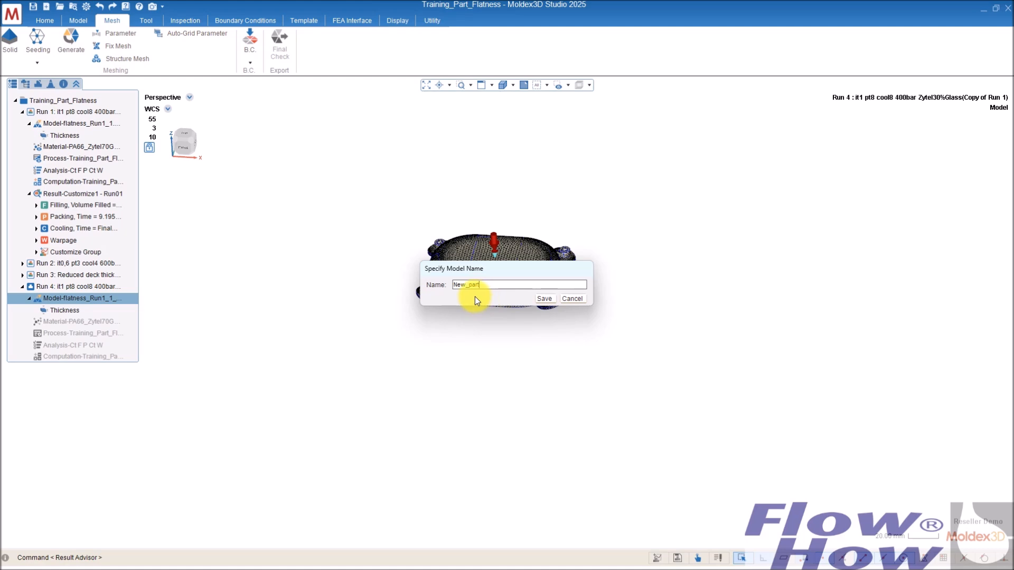
click(544, 299)
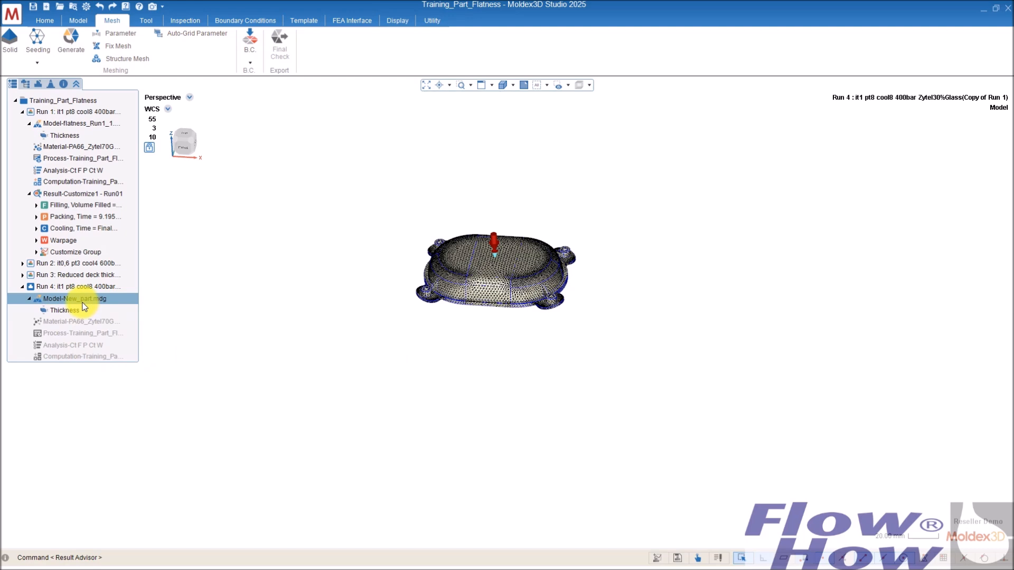
Open the project's Source folder in File Explorer, locate New_part.mdg, and move the window clear of the run list
click(74, 7)
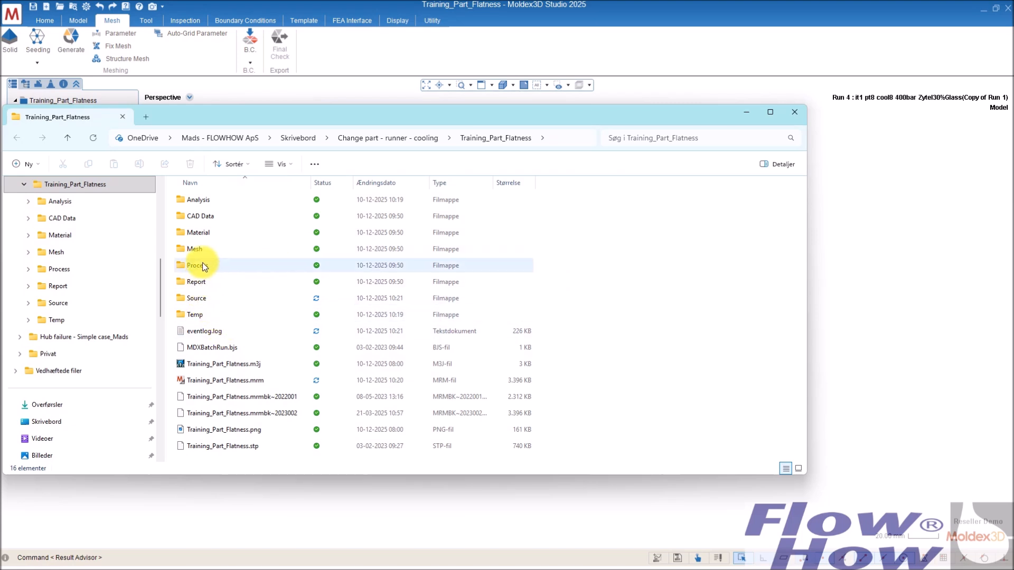
click(196, 299)
double_click(197, 299)
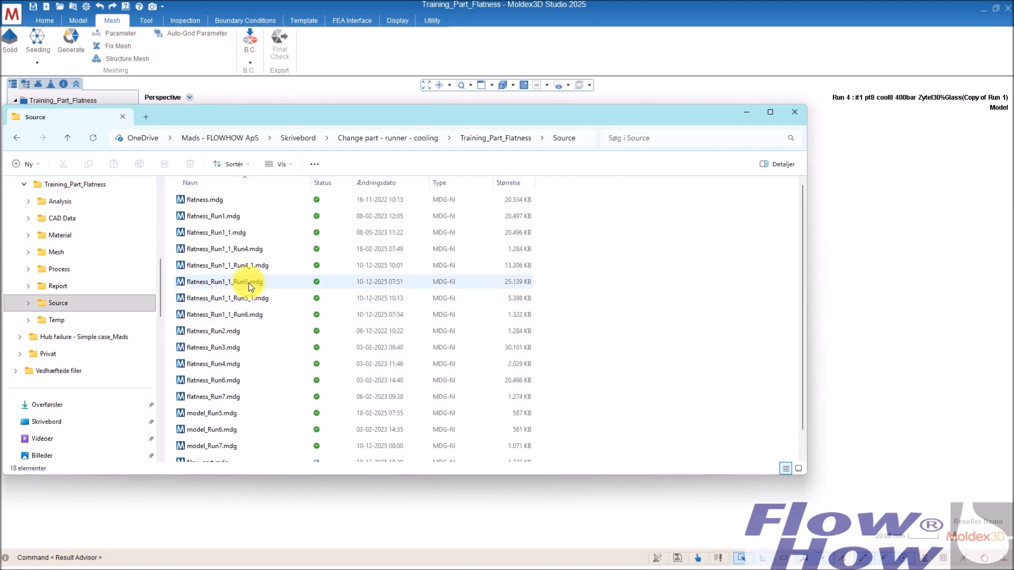
scroll(218, 441, down, 1)
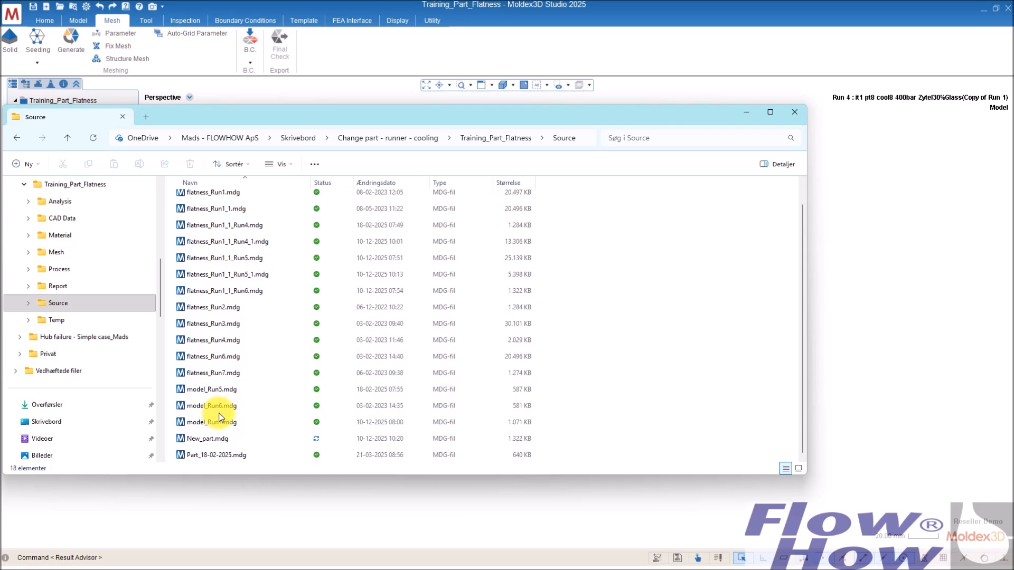
drag(171, 116, 393, 118)
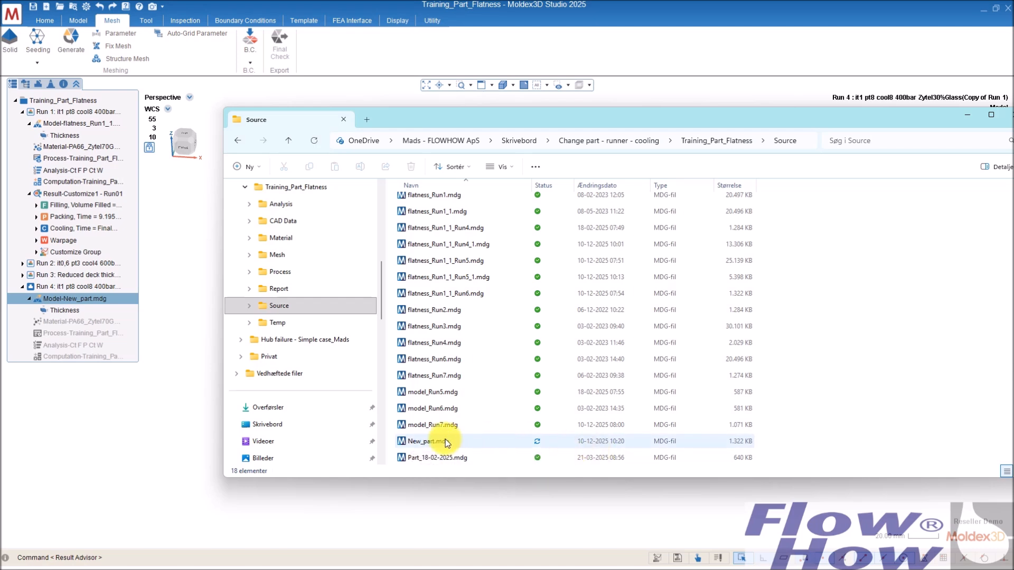
Close the Source folder window and inspect the existing meshed part and its cold runner in the model view
drag(934, 119, 821, 118)
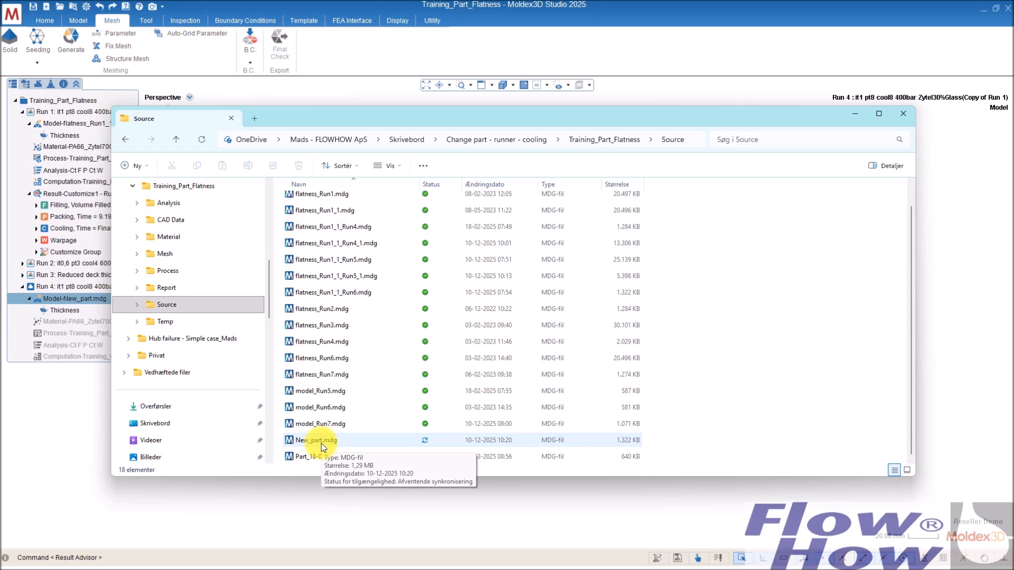
click(904, 115)
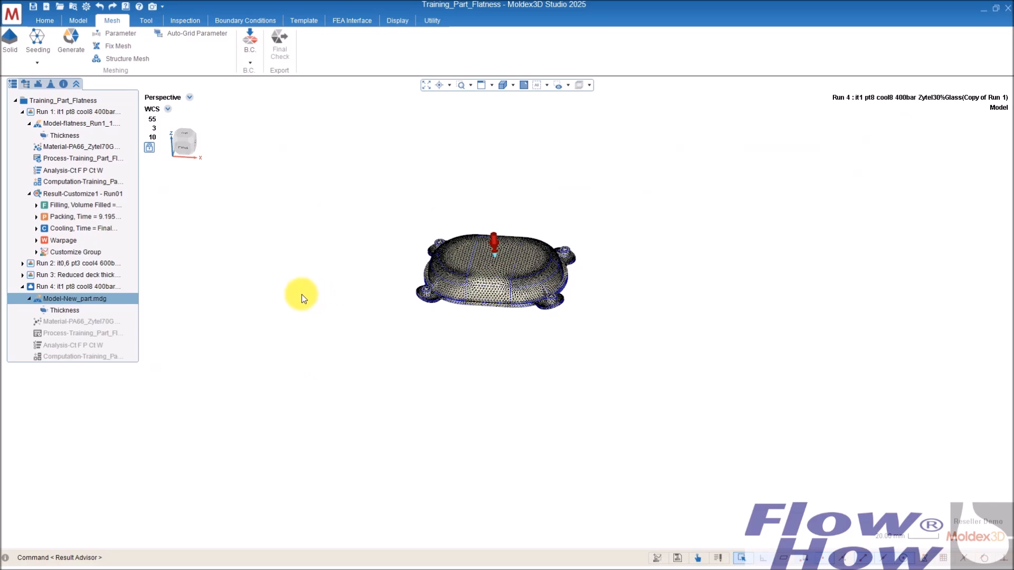
middle_drag(480, 285, 560, 304)
scroll(510, 273, up, 6)
scroll(515, 284, up, 3)
middle_drag(569, 267, 547, 287)
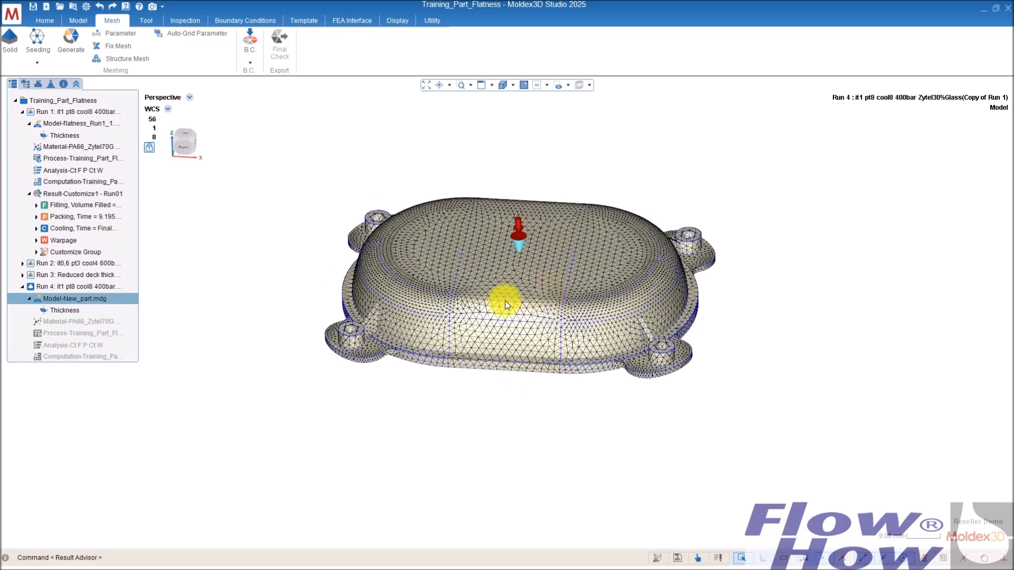
scroll(496, 293, down, 2)
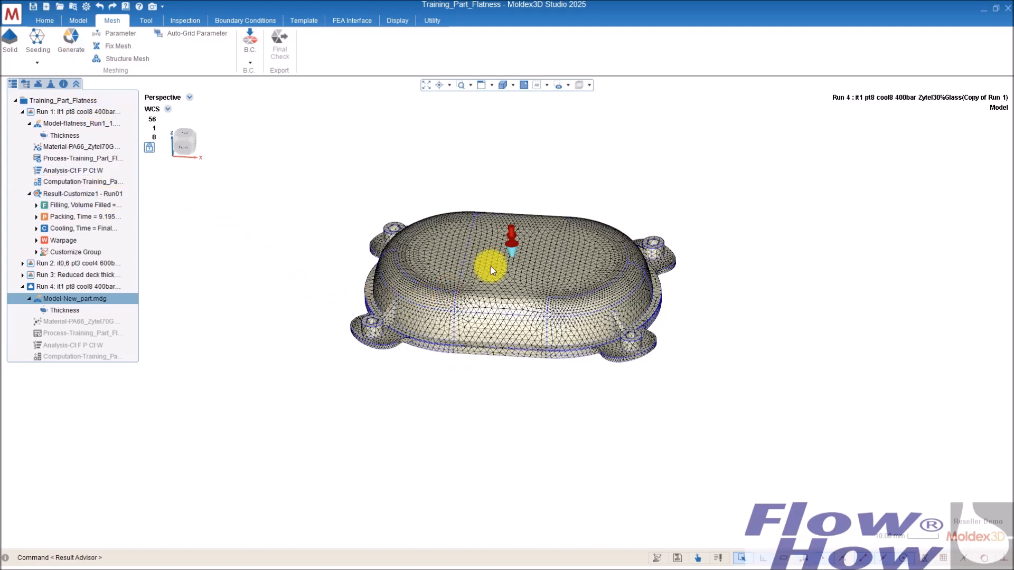
click(463, 280)
Import the geometry file Part_small-neutral.stp into the Run 4 model
click(43, 19)
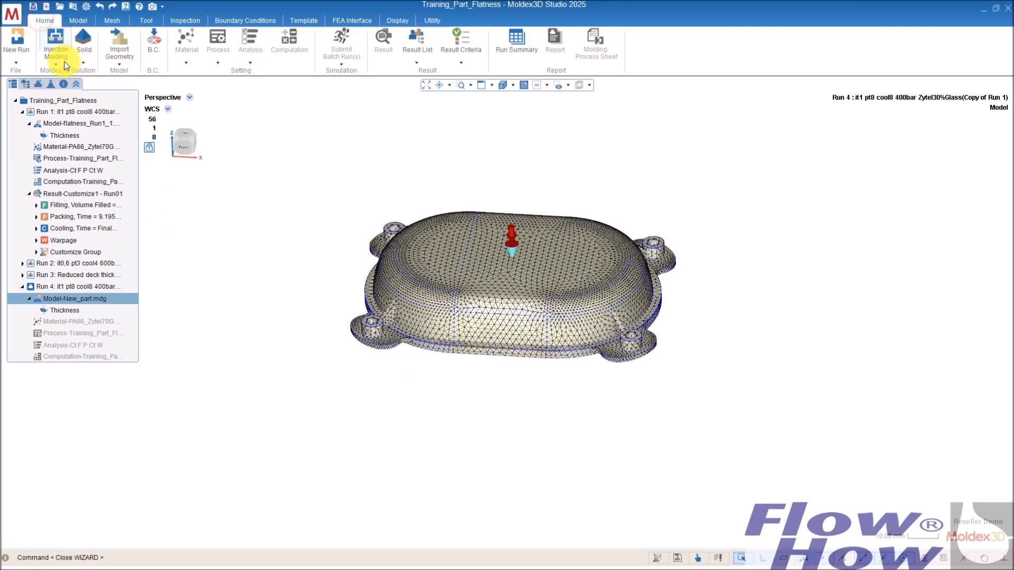
click(125, 36)
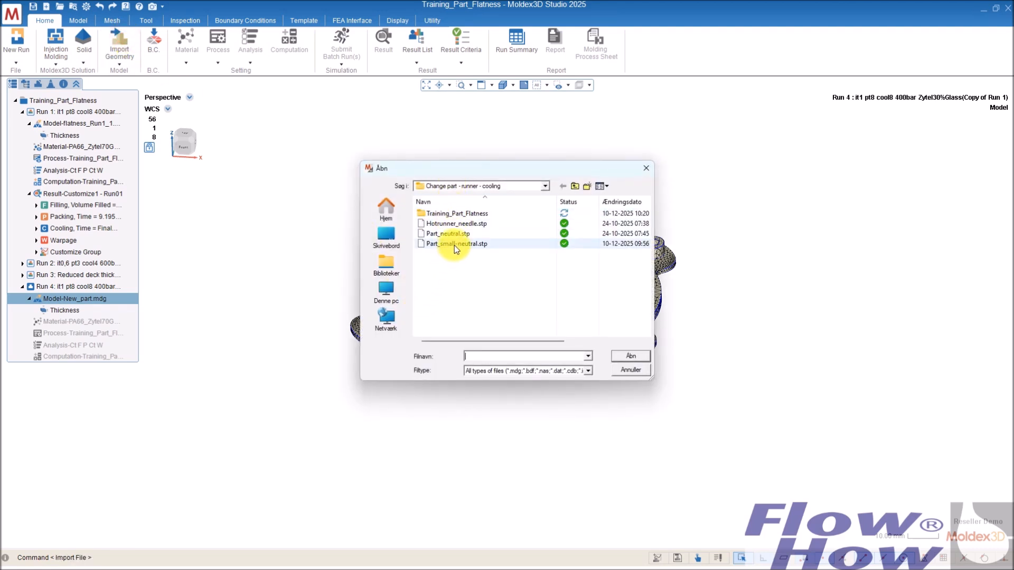
click(458, 244)
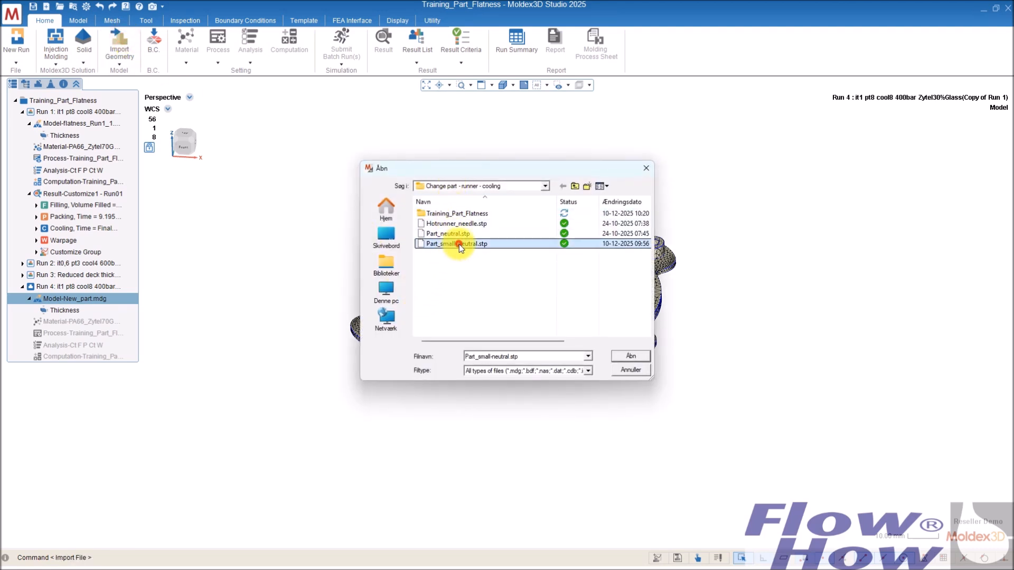
click(629, 356)
mouse_move(544, 349)
middle_down()
mouse_move(549, 222)
mouse_move(663, 243)
mouse_move(556, 255)
mouse_move(581, 293)
mouse_move(452, 328)
mouse_move(572, 323)
mouse_move(507, 328)
mouse_move(457, 305)
mouse_move(446, 319)
mouse_move(467, 318)
middle_up()
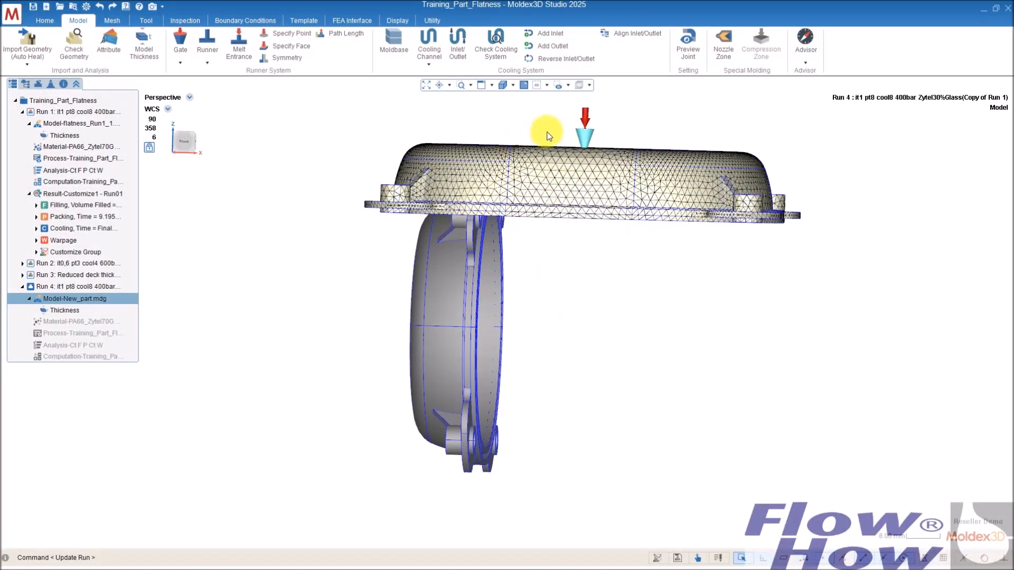
mouse_move(584, 151)
middle_down()
mouse_move(581, 188)
mouse_move(528, 265)
mouse_move(586, 149)
mouse_move(599, 208)
mouse_move(509, 226)
mouse_move(586, 151)
mouse_move(419, 169)
middle_up()
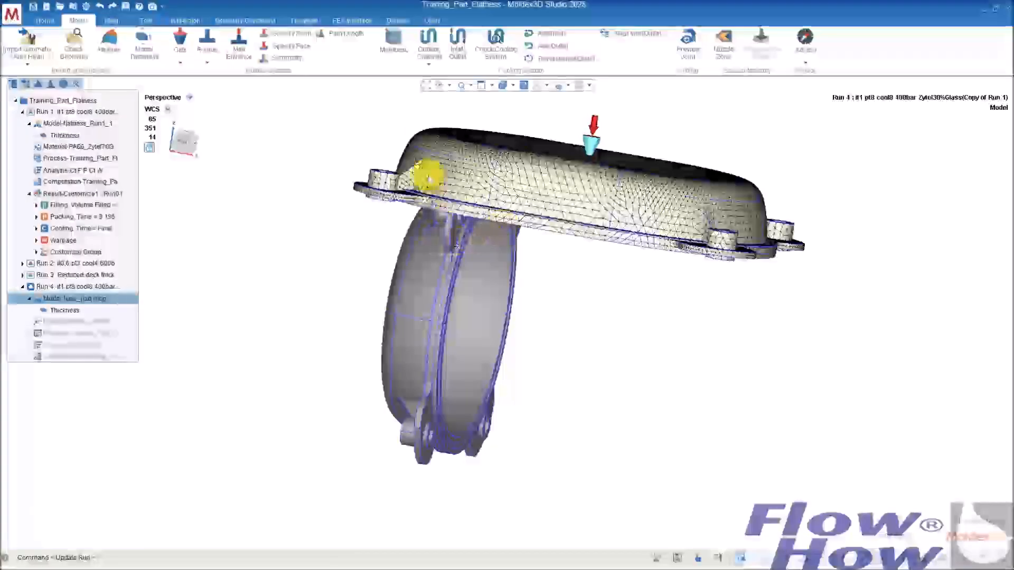
middle_drag(416, 311, 449, 285)
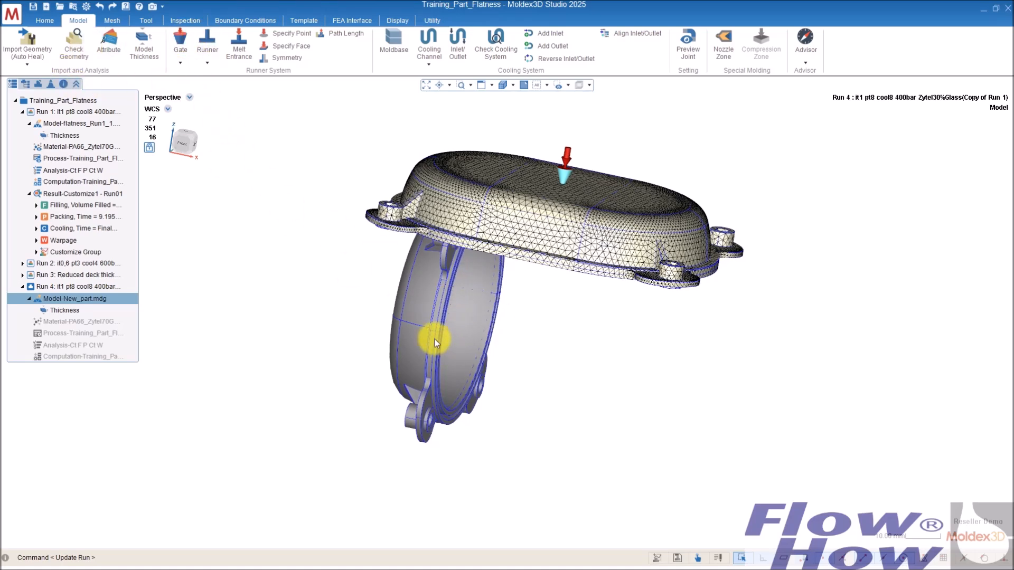
Start a 3D Rotate and select the imported small part as the object to rotate
click(144, 20)
middle_drag(396, 258, 445, 305)
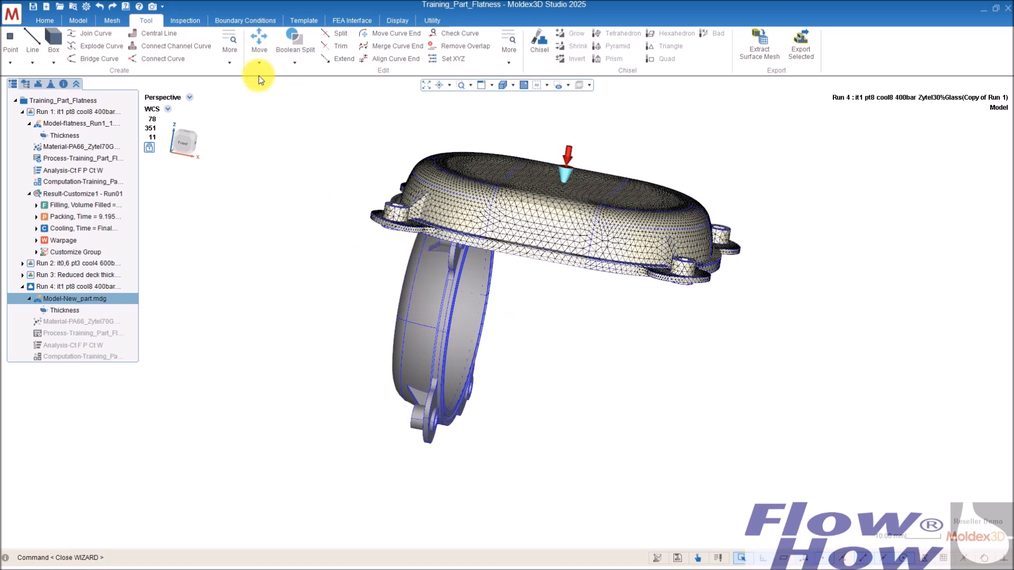
mouse_move(453, 310)
middle_down()
mouse_move(561, 226)
mouse_move(481, 286)
mouse_move(410, 301)
middle_up()
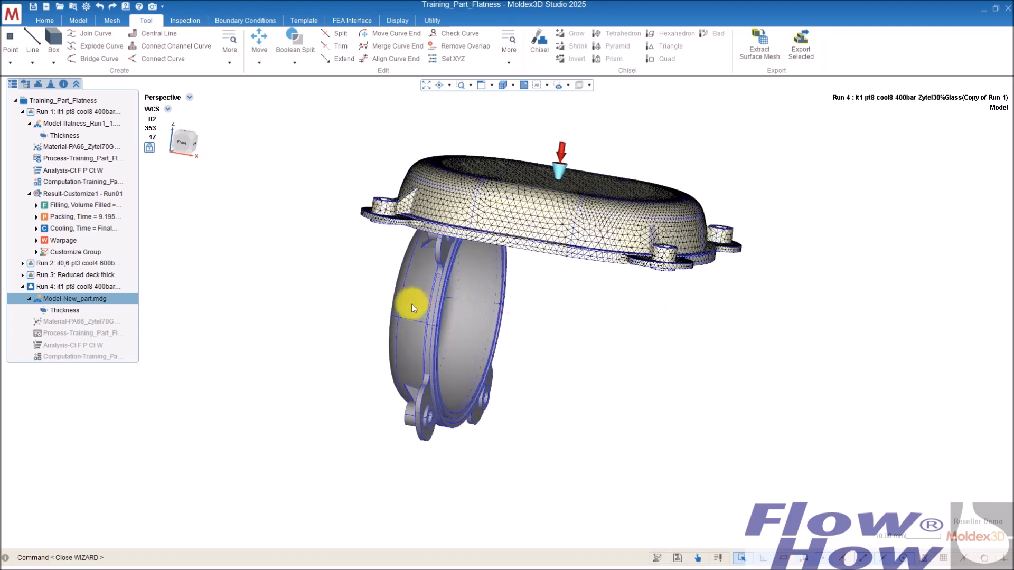
click(259, 64)
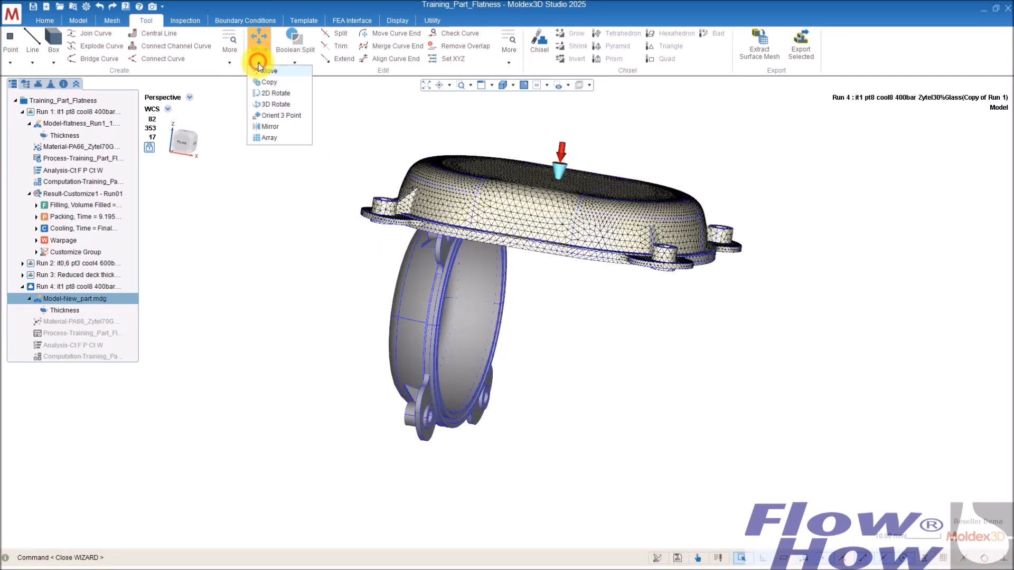
click(278, 106)
middle_drag(366, 385, 414, 333)
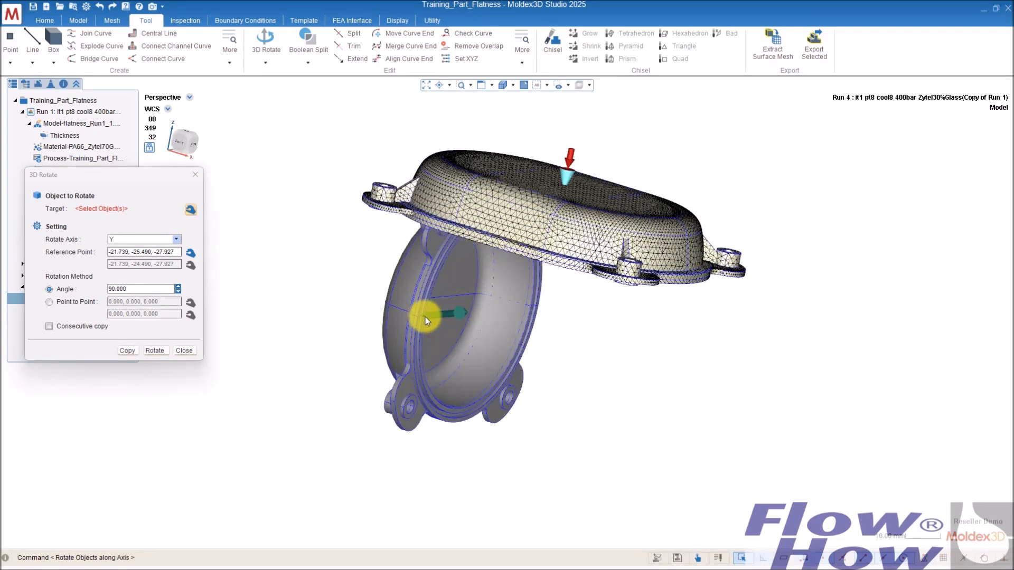
mouse_move(444, 290)
middle_down()
mouse_move(486, 280)
mouse_move(459, 292)
middle_up()
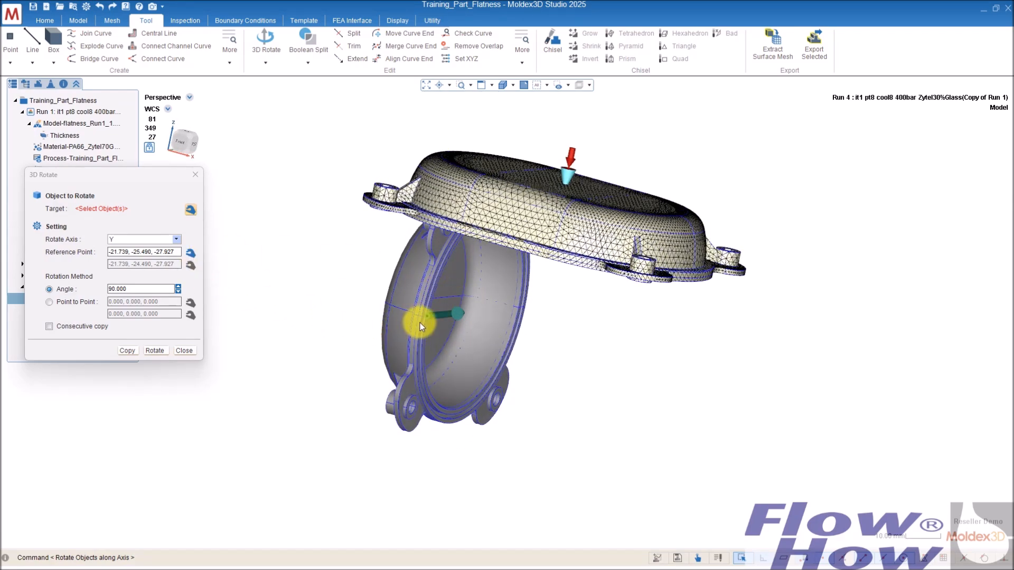
mouse_move(446, 301)
middle_down()
mouse_move(491, 294)
mouse_move(448, 285)
middle_up()
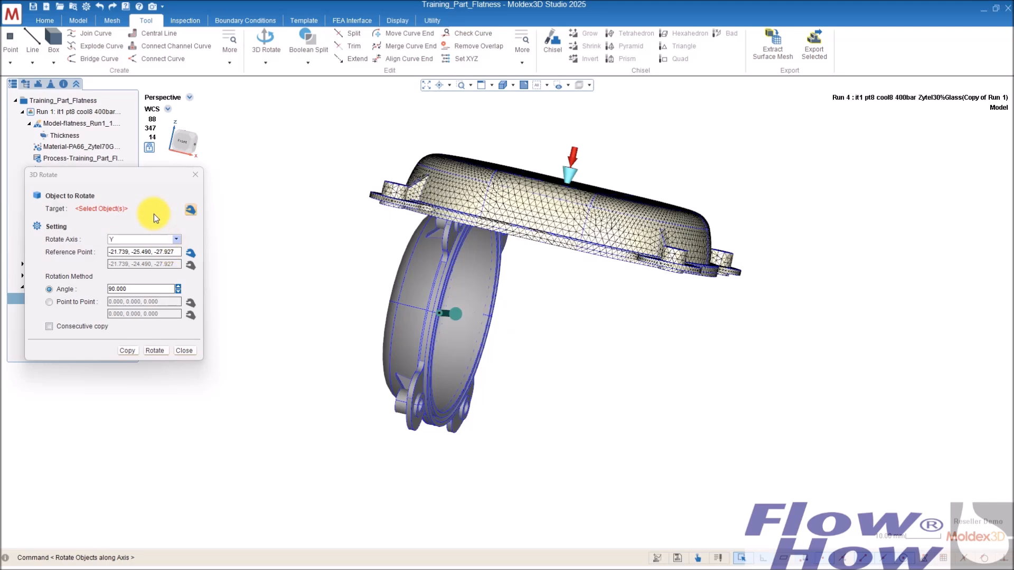
click(191, 210)
click(415, 314)
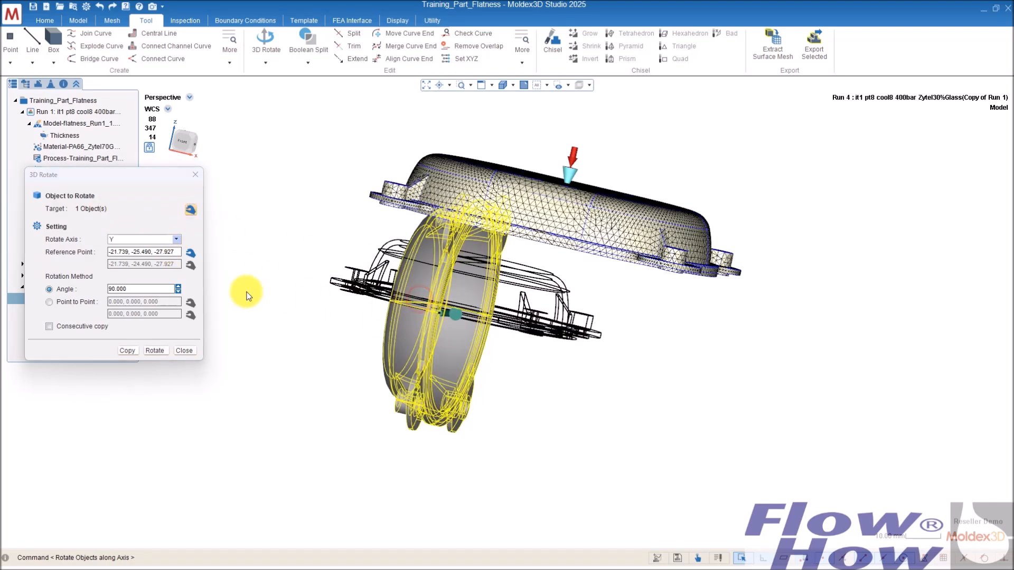
Rotate the imported part 90 degrees about the Y axis around the reference point -21.739, 3.810, -27.927
right_drag(502, 344, 488, 306)
click(137, 240)
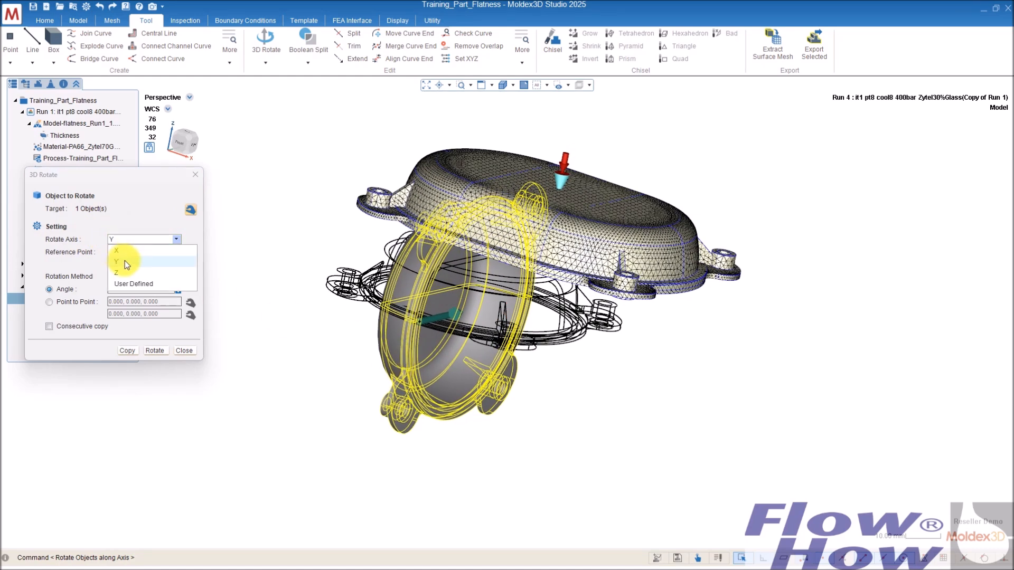
click(125, 251)
click(145, 241)
click(140, 256)
right_drag(523, 243, 512, 284)
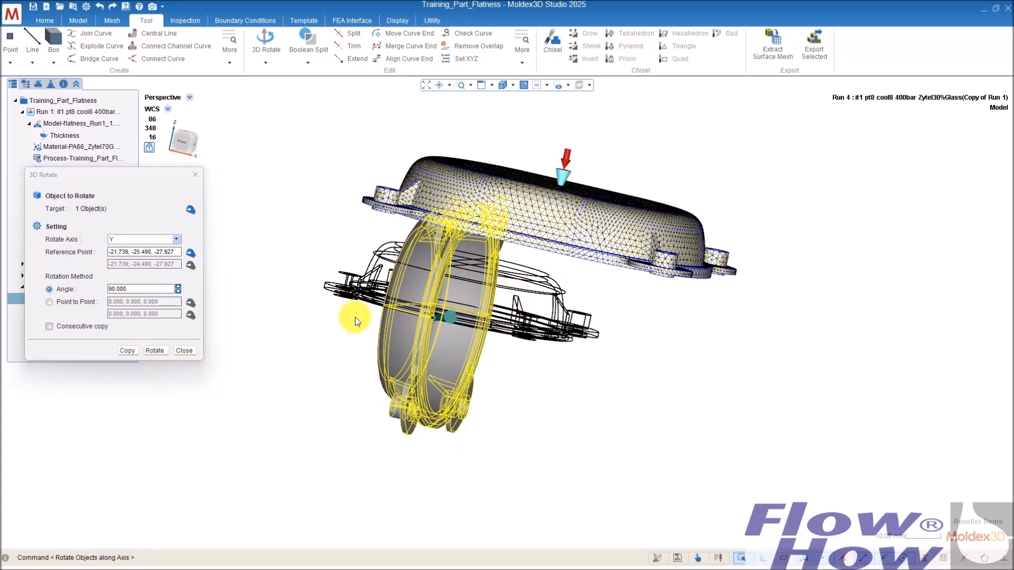
click(190, 253)
click(418, 390)
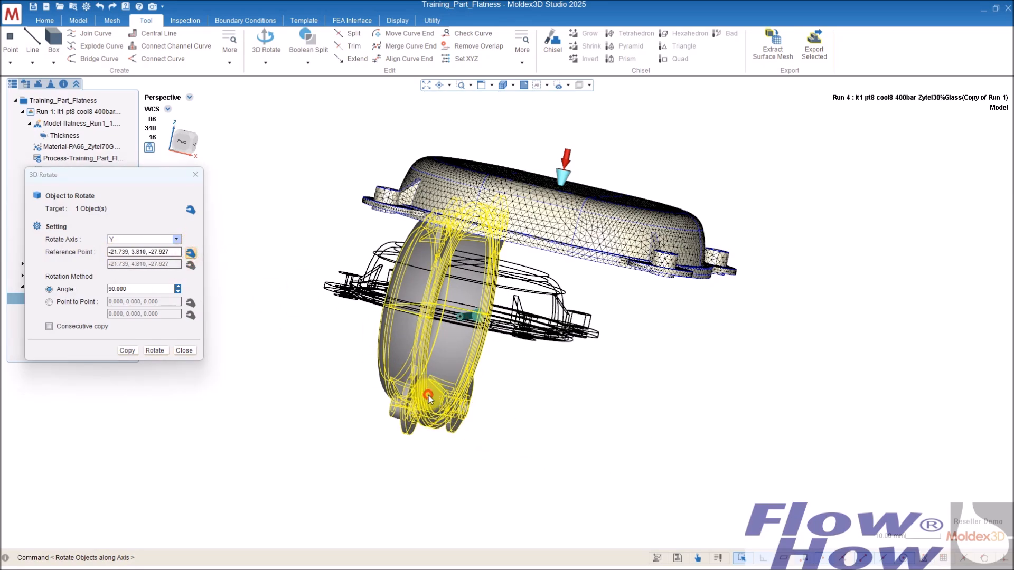
middle_drag(500, 338, 458, 335)
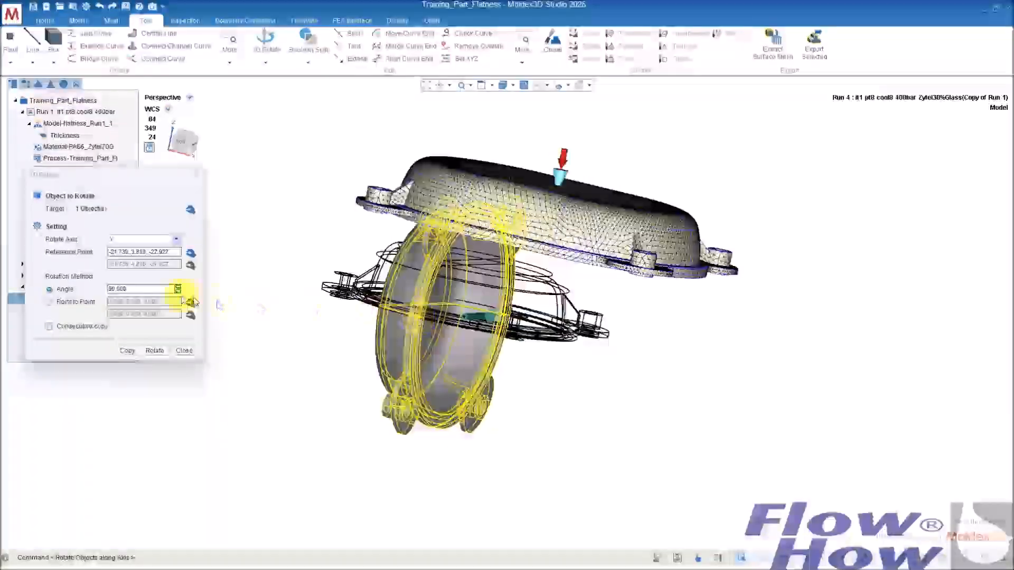
click(116, 289)
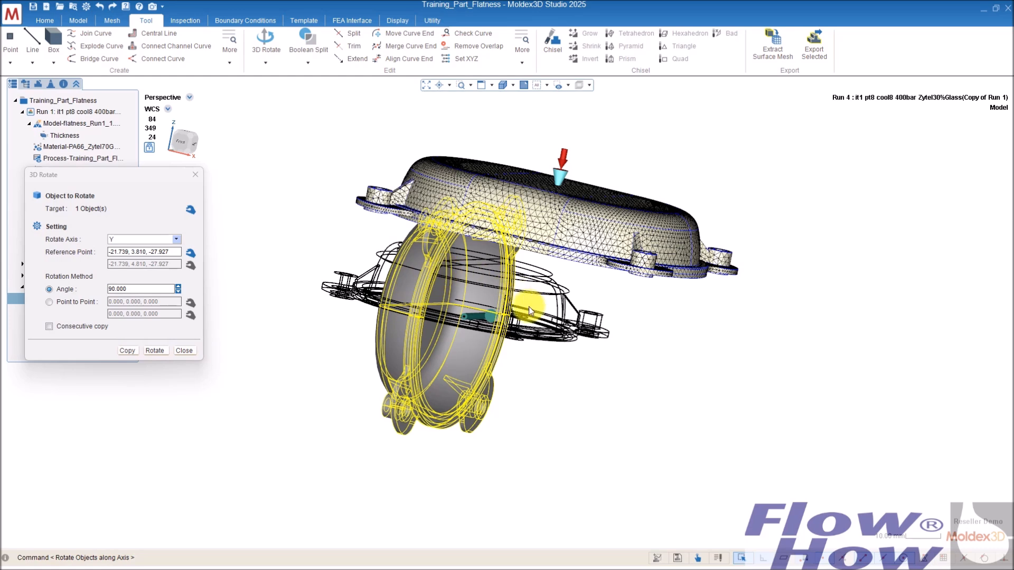
click(155, 351)
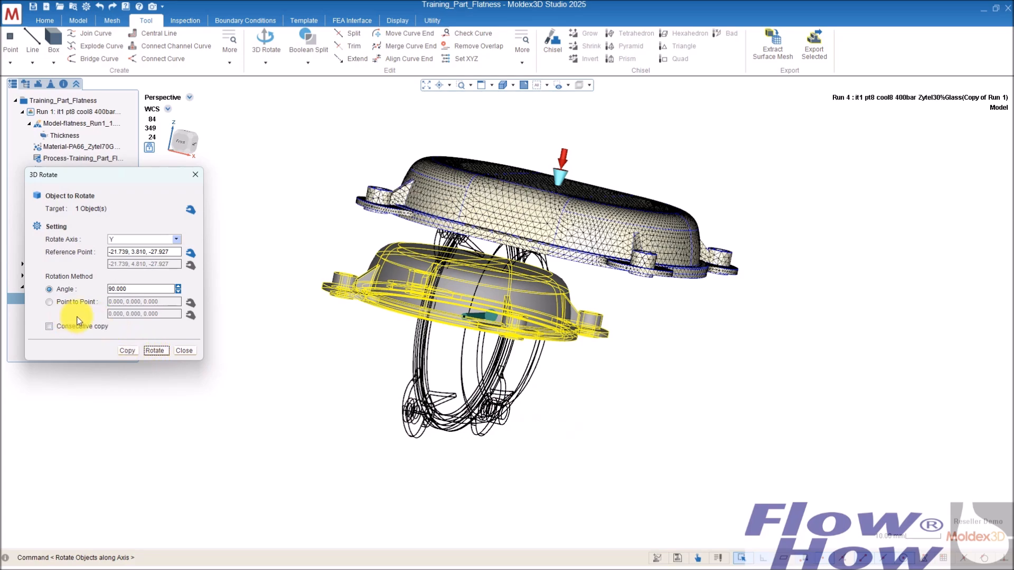
click(185, 351)
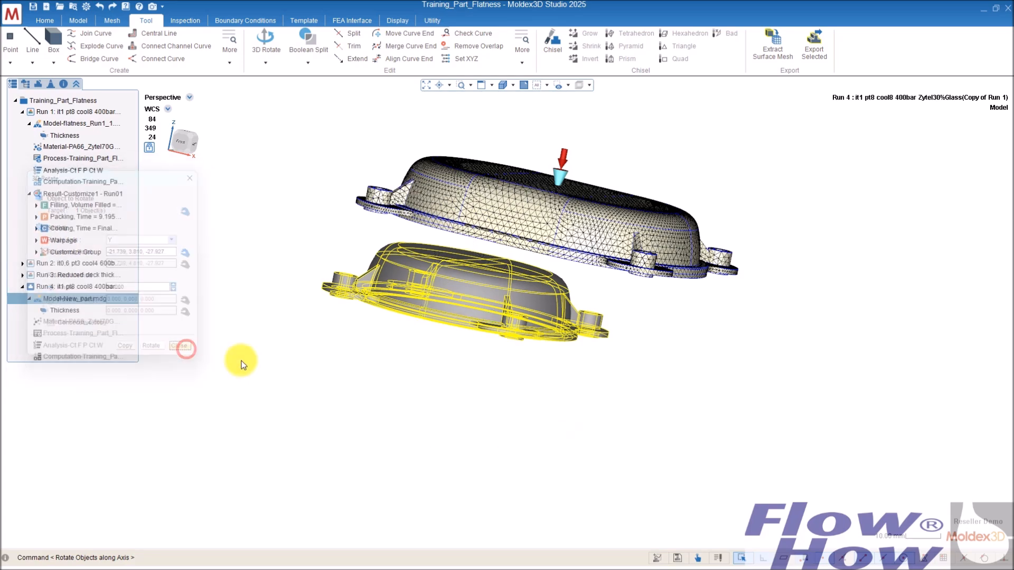
Delete the old meshed part, keeping the cold runner and the imported part
middle_drag(543, 346, 618, 301)
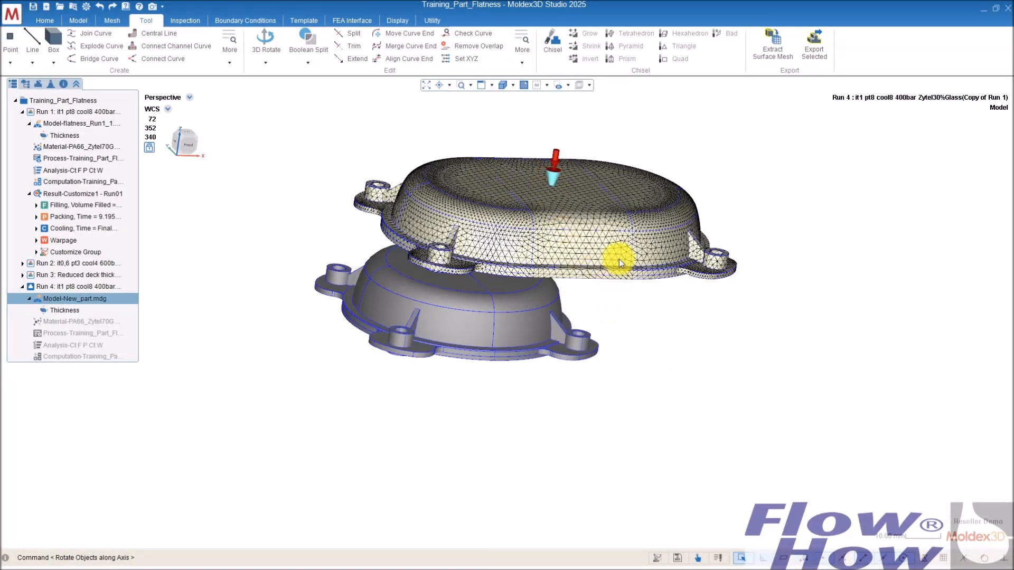
click(607, 226)
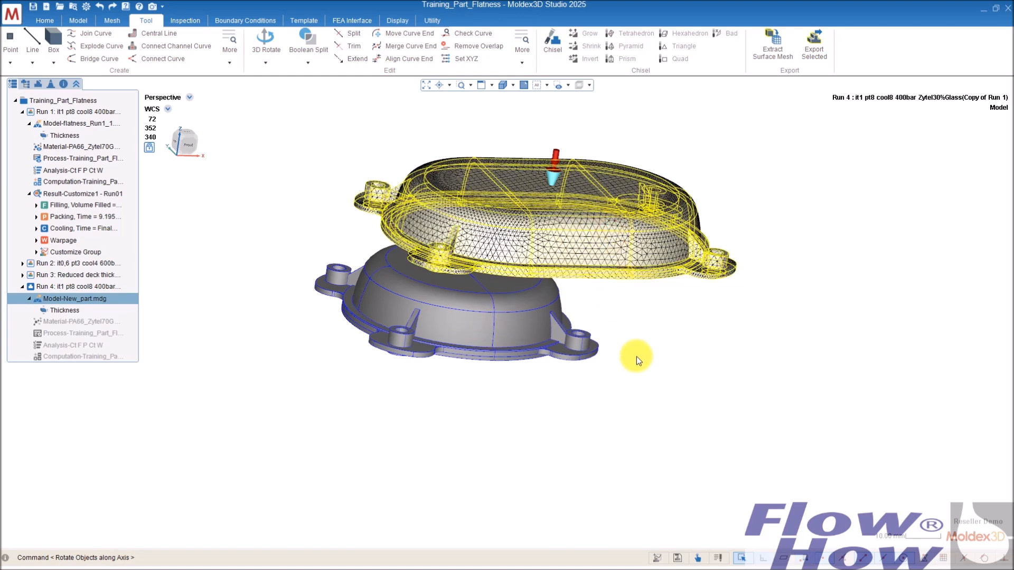
key(Delete)
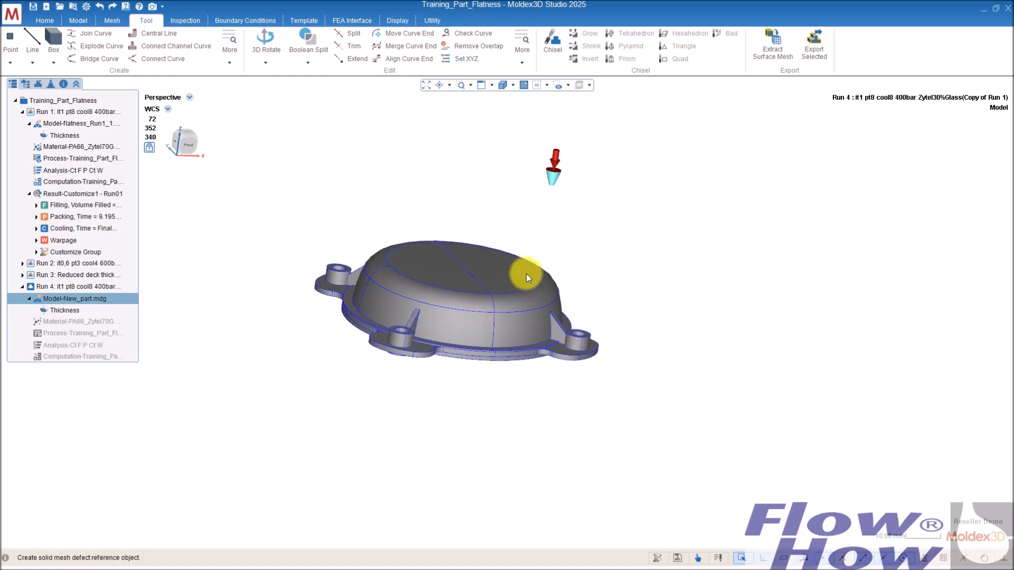
Move the new part from the centre point of its top face to the lower tip of the cold runner
right_drag(507, 263, 447, 277)
scroll(450, 270, up, 5)
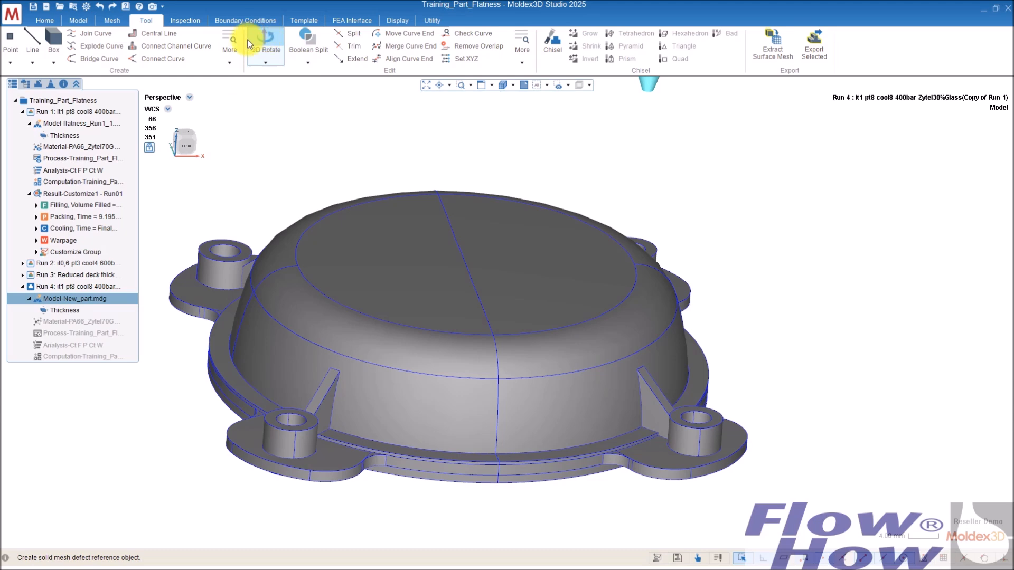
click(267, 62)
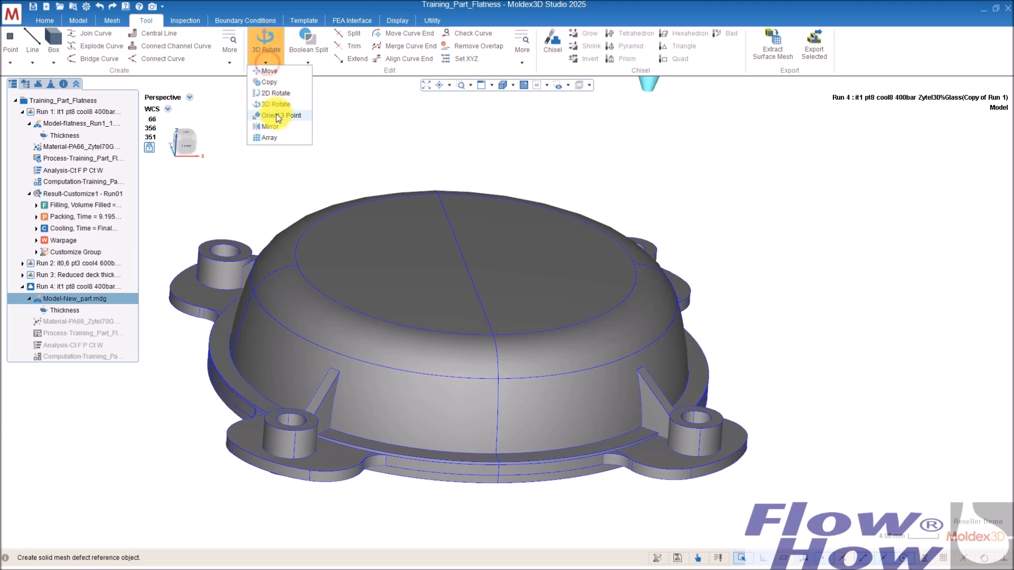
click(269, 71)
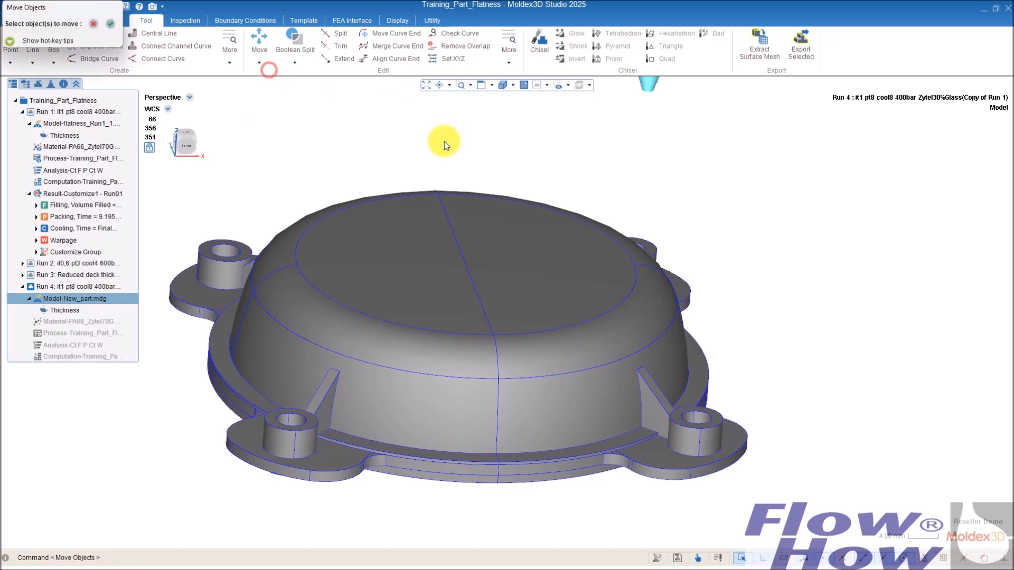
click(368, 252)
click(110, 24)
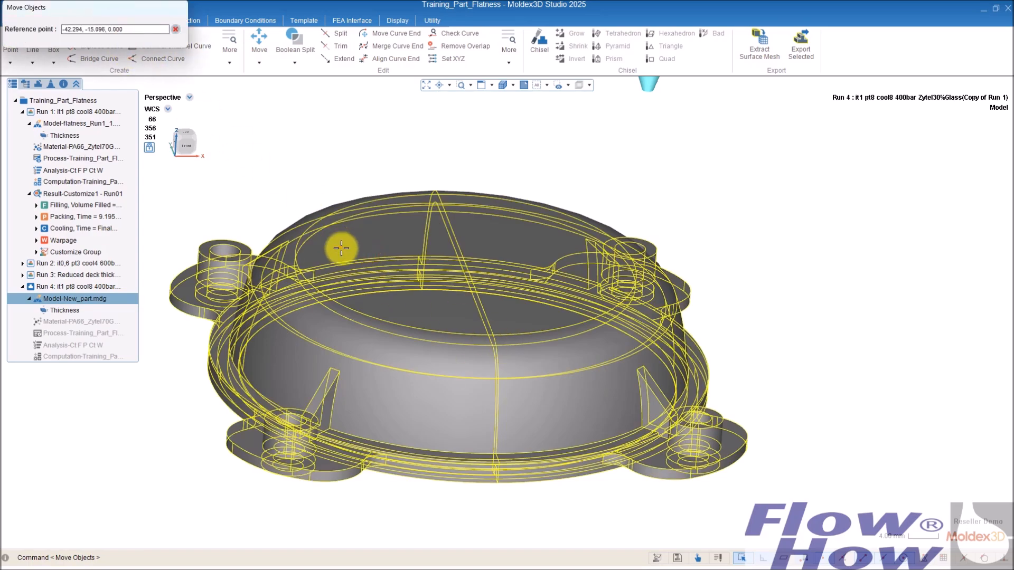
middle_drag(504, 330, 607, 290)
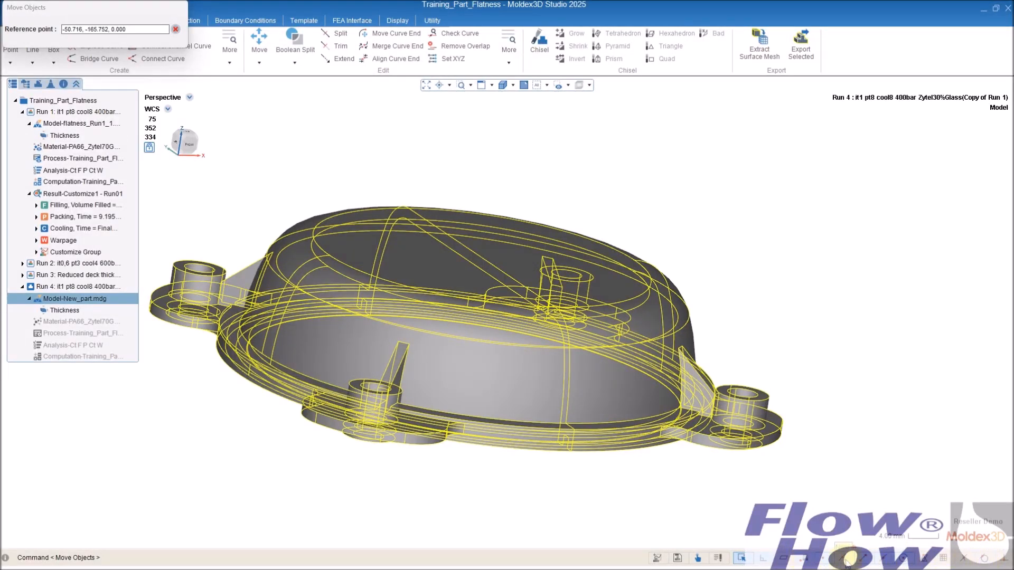
click(483, 257)
scroll(599, 173, down, 3)
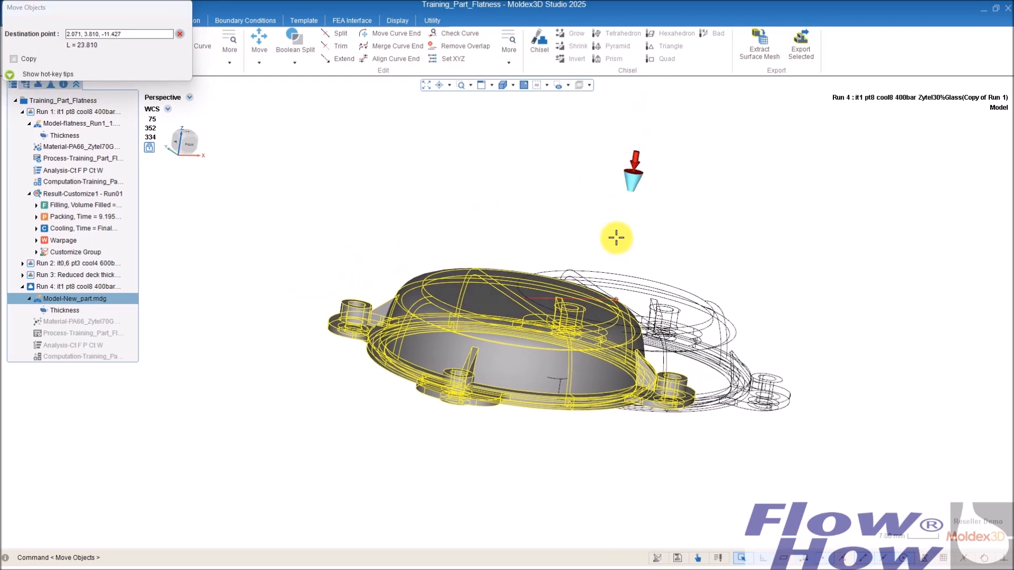
click(626, 199)
Assign the Part attribute to the newly positioned part
middle_drag(658, 412, 521, 241)
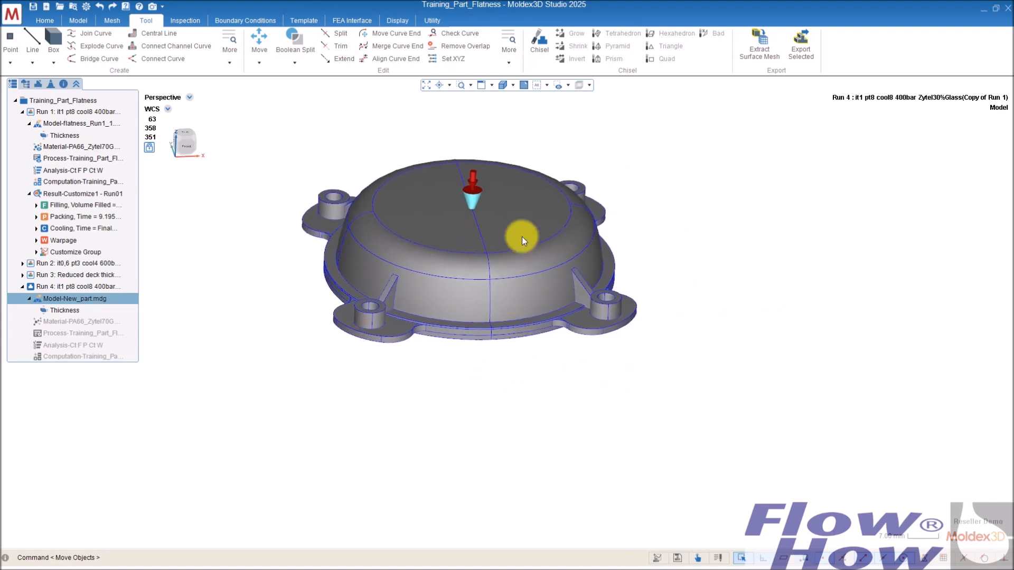
double_click(522, 236)
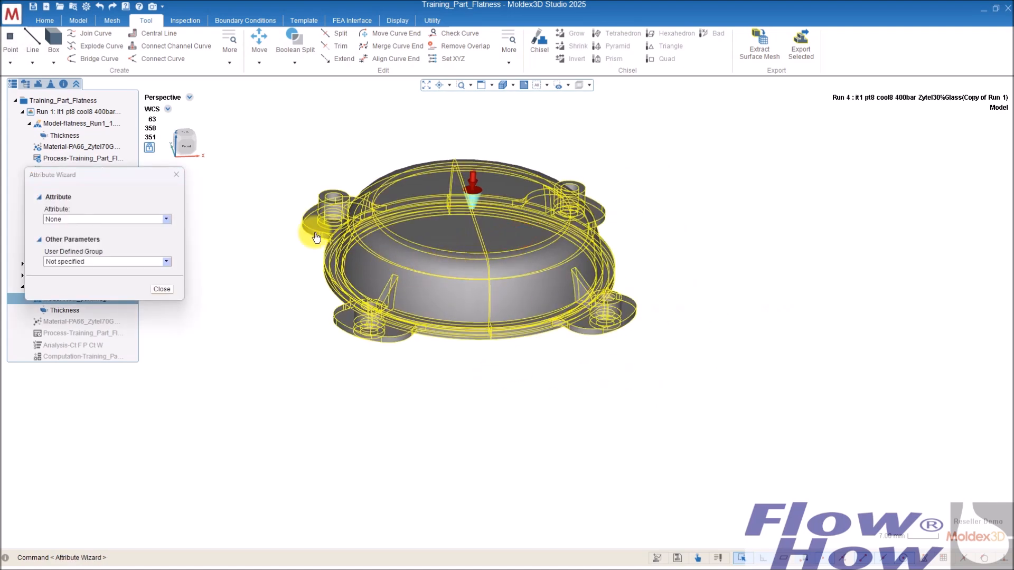
click(105, 219)
click(76, 240)
click(166, 290)
click(685, 206)
middle_drag(610, 163, 673, 210)
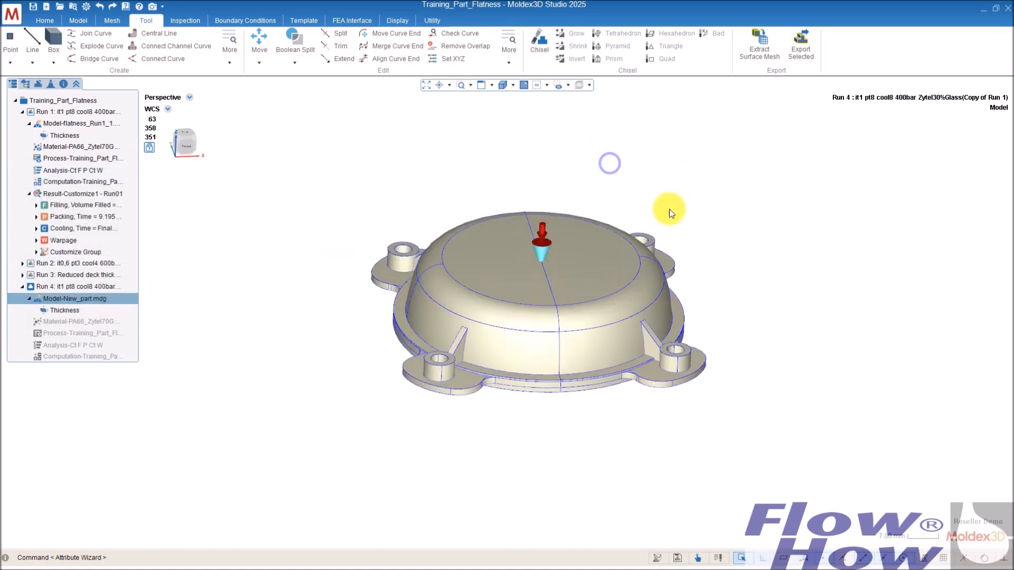
middle_drag(615, 226, 528, 161)
Apply node seeding to all edges of the new part and accept it
click(111, 20)
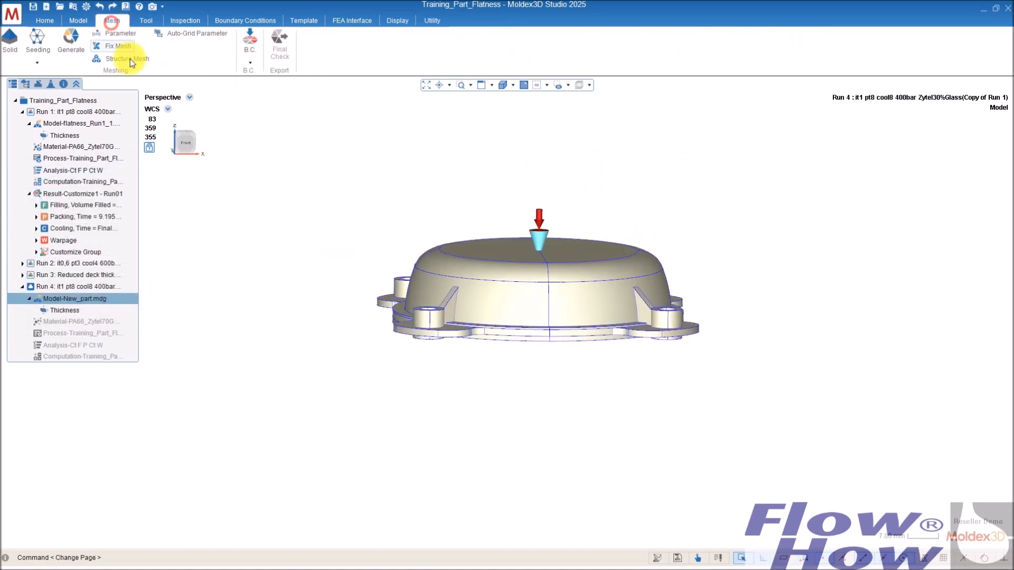
click(35, 37)
middle_drag(491, 120, 487, 190)
click(490, 265)
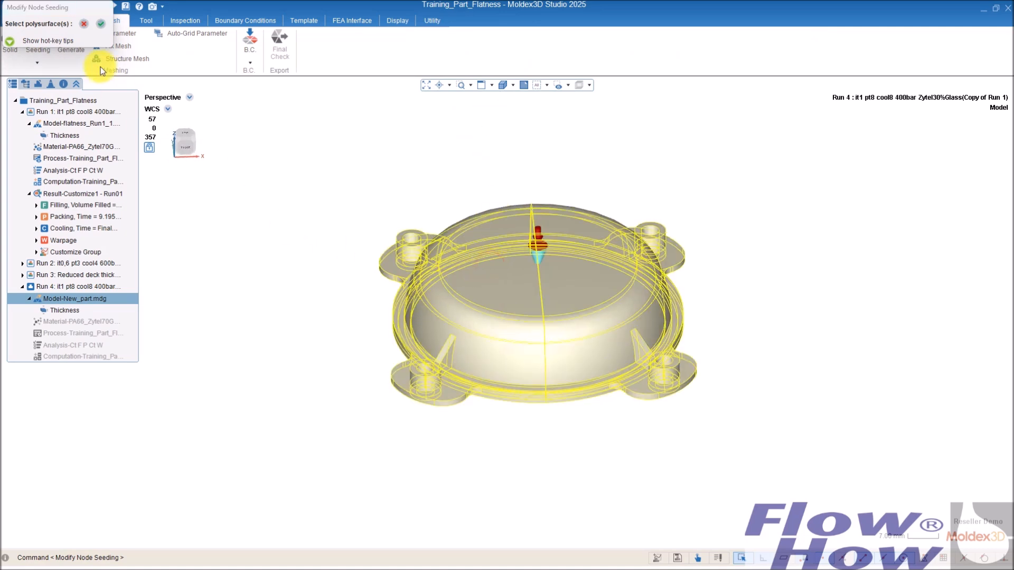
click(101, 23)
double_click(72, 118)
click(141, 157)
click(153, 86)
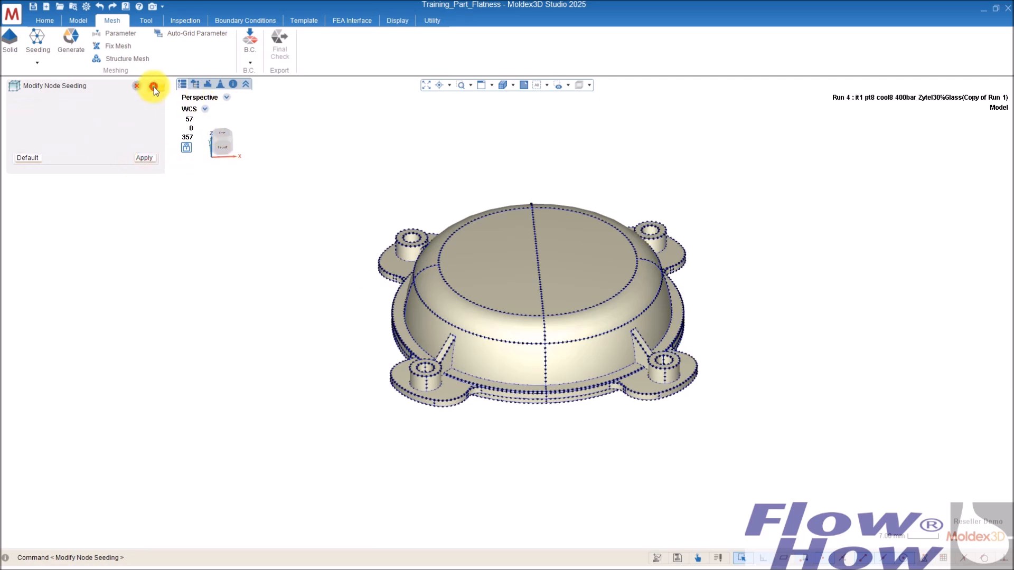
click(153, 87)
right_drag(410, 219, 439, 205)
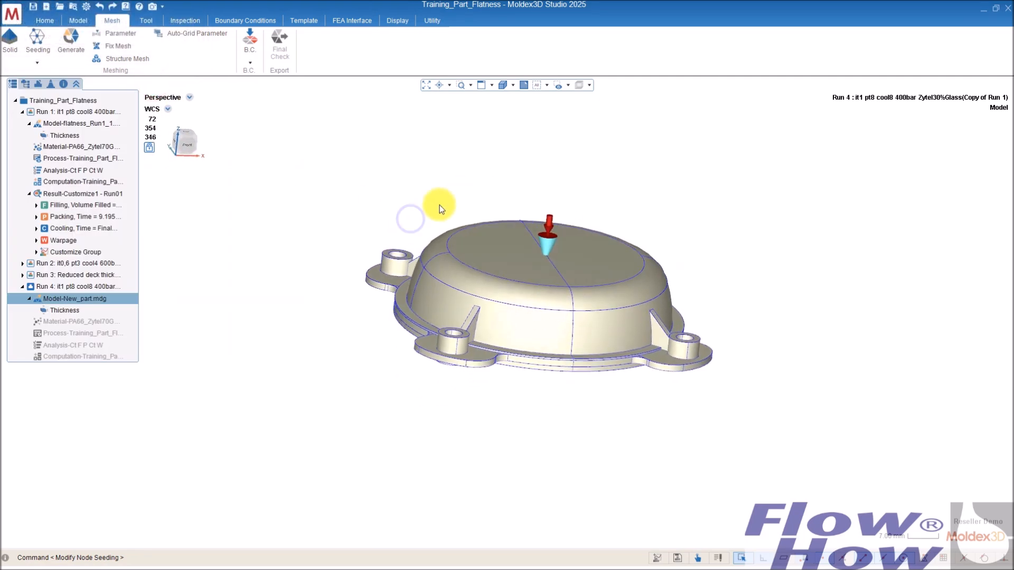
Generate only the surface mesh of the part and inspect it around the bosses and ribs
click(70, 40)
click(52, 139)
click(128, 295)
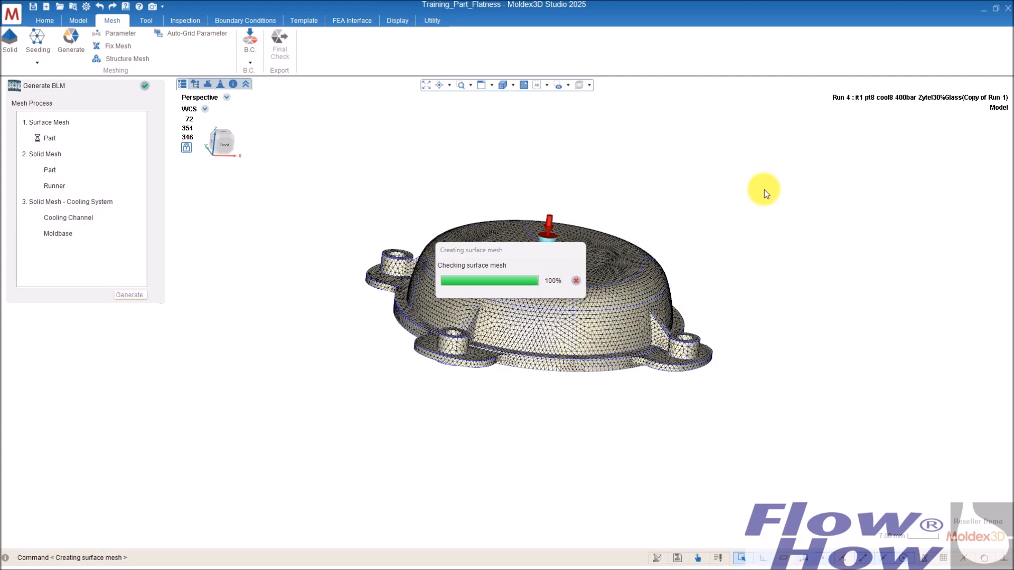
right_drag(705, 236, 697, 289)
middle_drag(579, 297, 614, 311)
right_drag(615, 312, 590, 315)
scroll(590, 317, up, 5)
right_drag(540, 386, 520, 340)
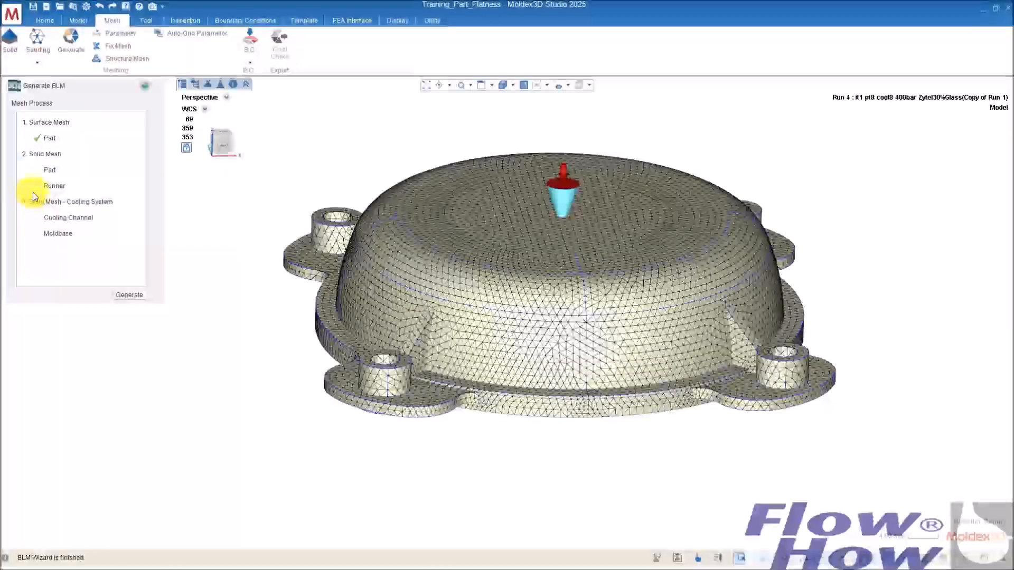
Generate the solid meshes for the part, runner, cooling channels and moldbase, and run the final mesh check
click(130, 295)
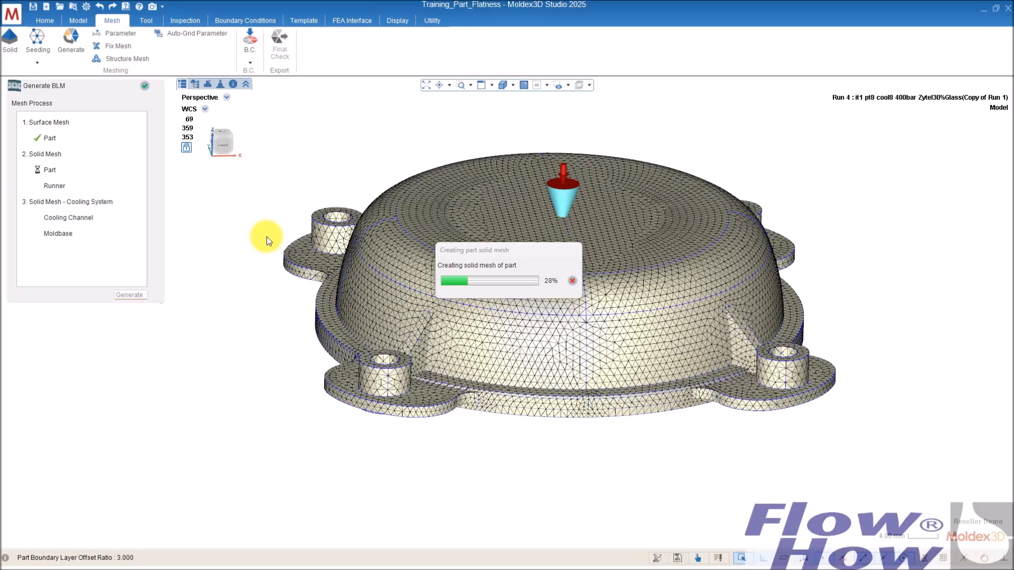
scroll(295, 253, down, 5)
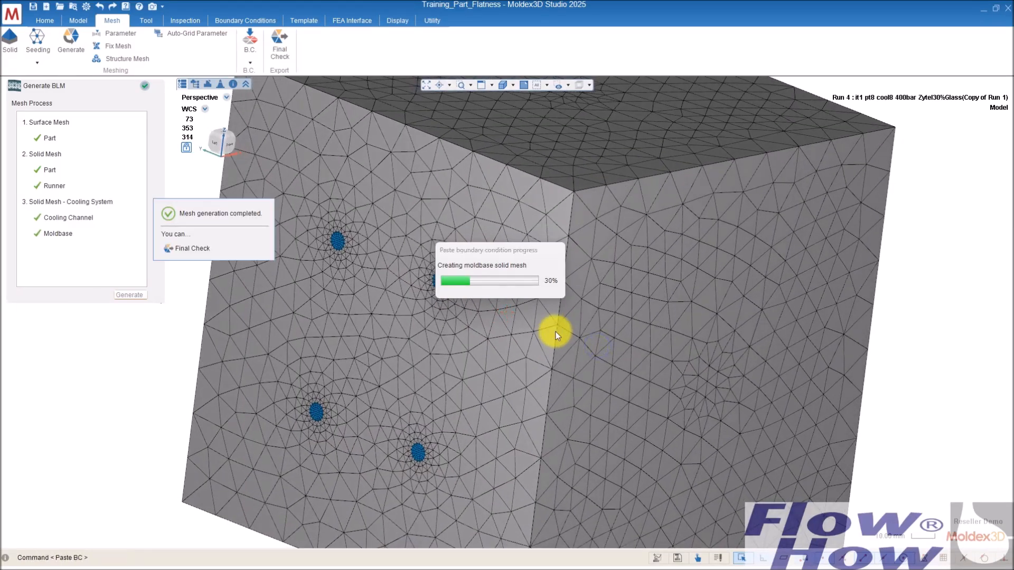
click(192, 248)
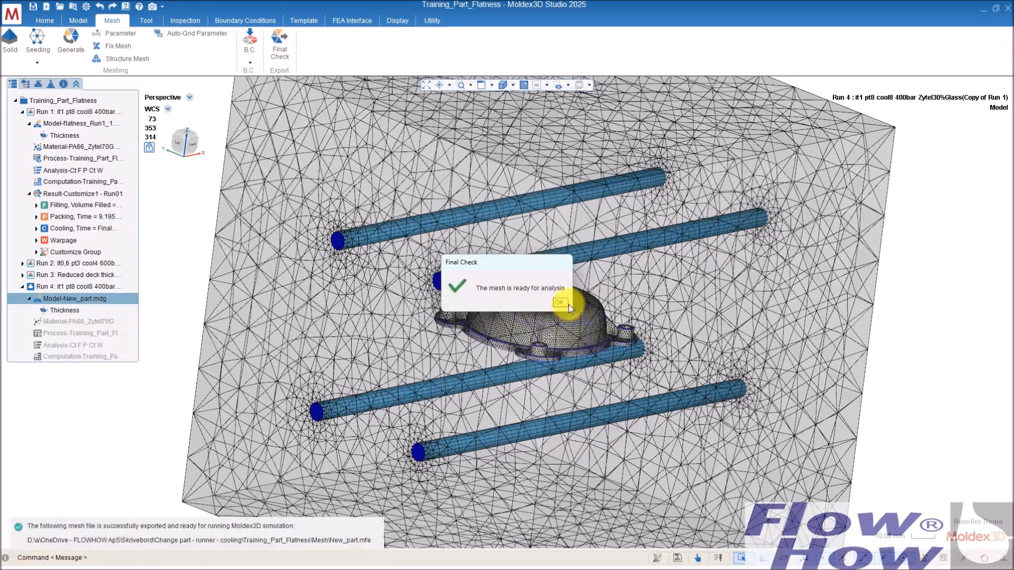
click(557, 303)
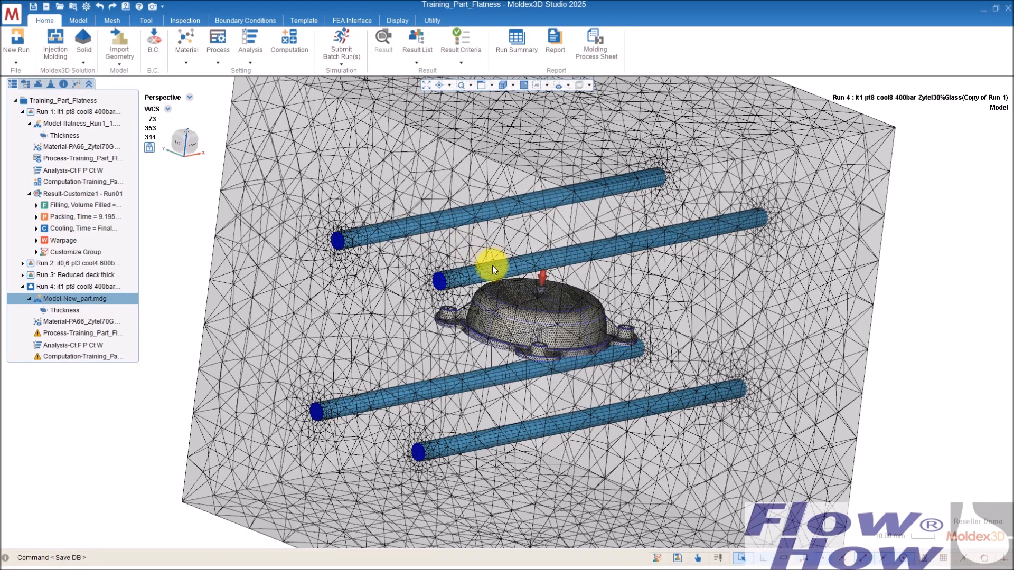
Open the process settings of Run 4, keeping the current setting for the new mesh file
middle_drag(647, 296, 588, 201)
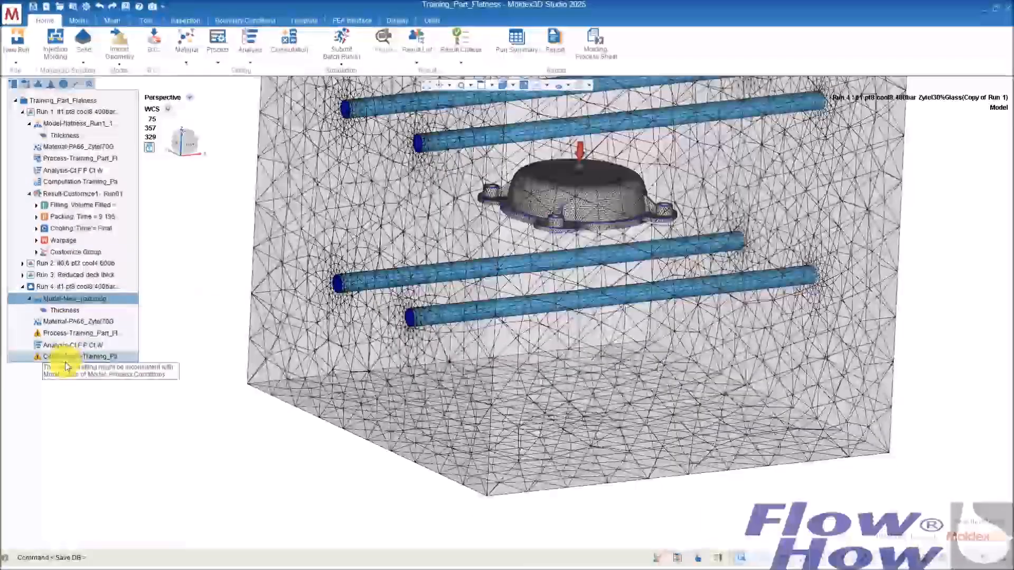
mouse_move(36, 335)
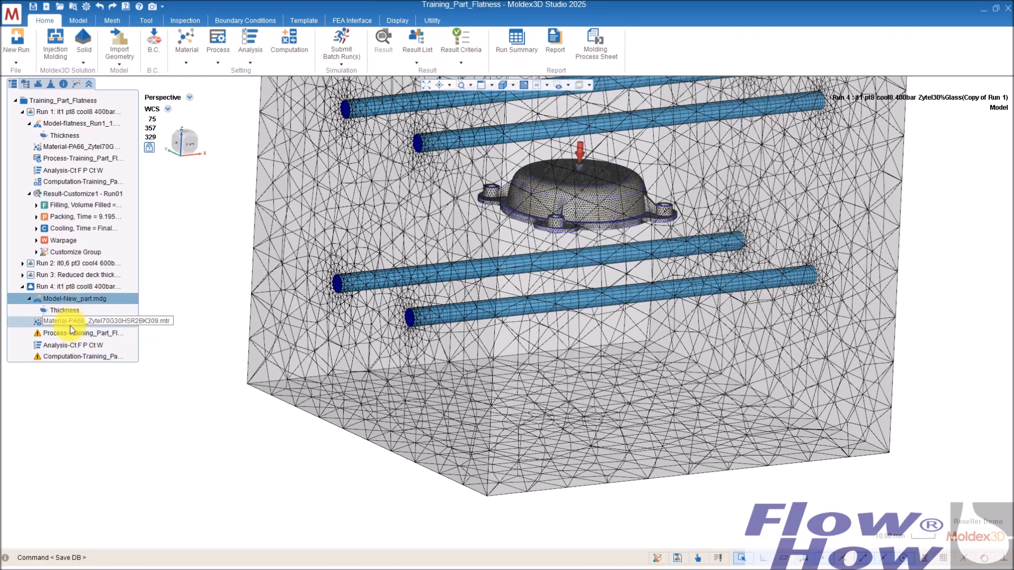
mouse_move(70, 335)
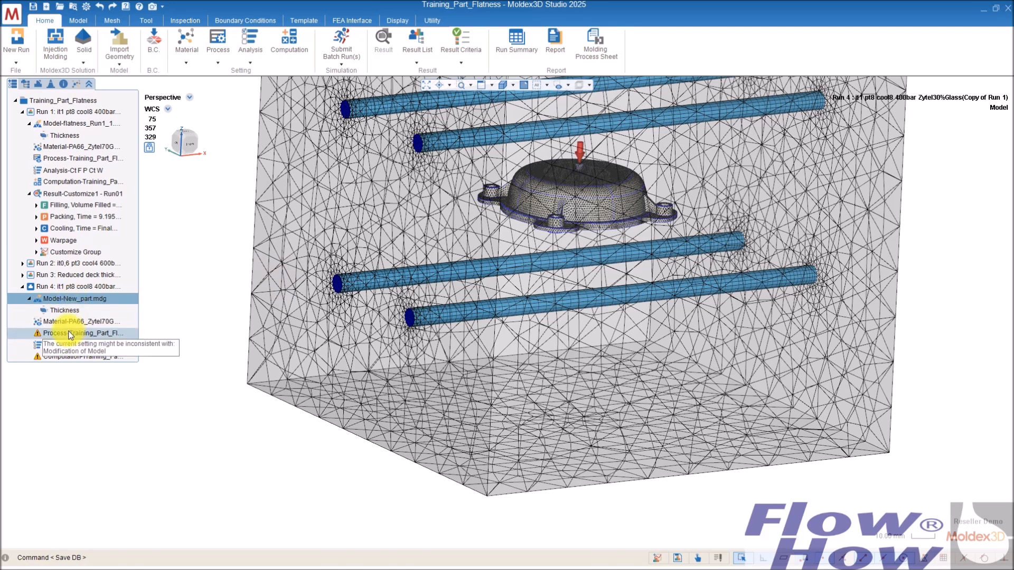
double_click(73, 335)
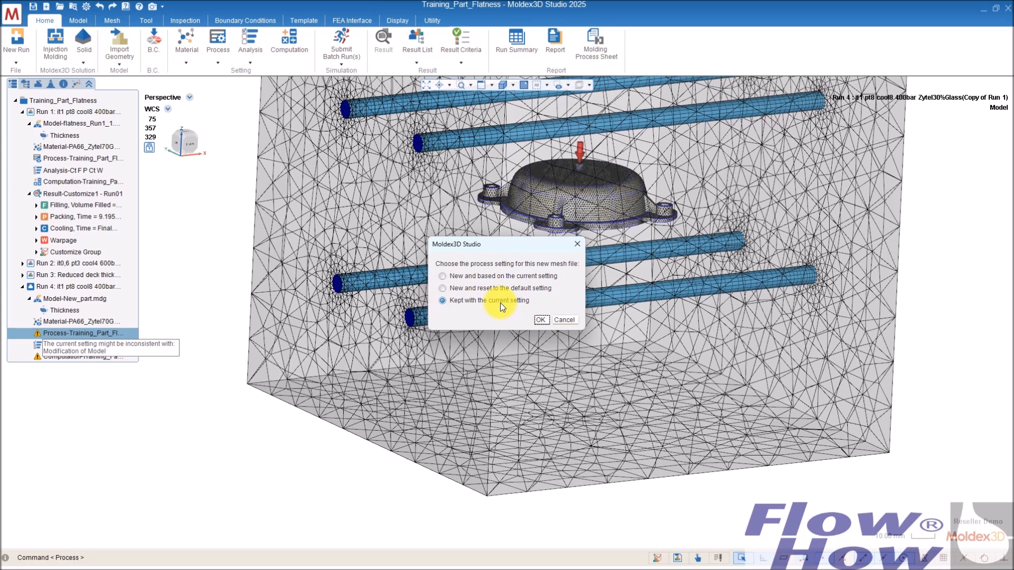
click(542, 320)
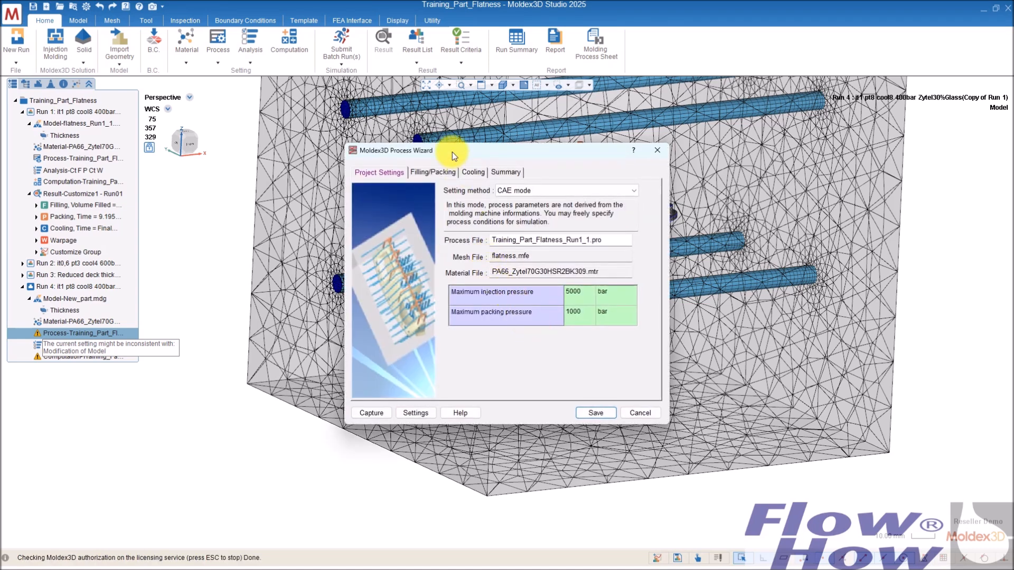
Set the filling time to 0.8 sec and save the modified process as a separate file for this run
click(433, 172)
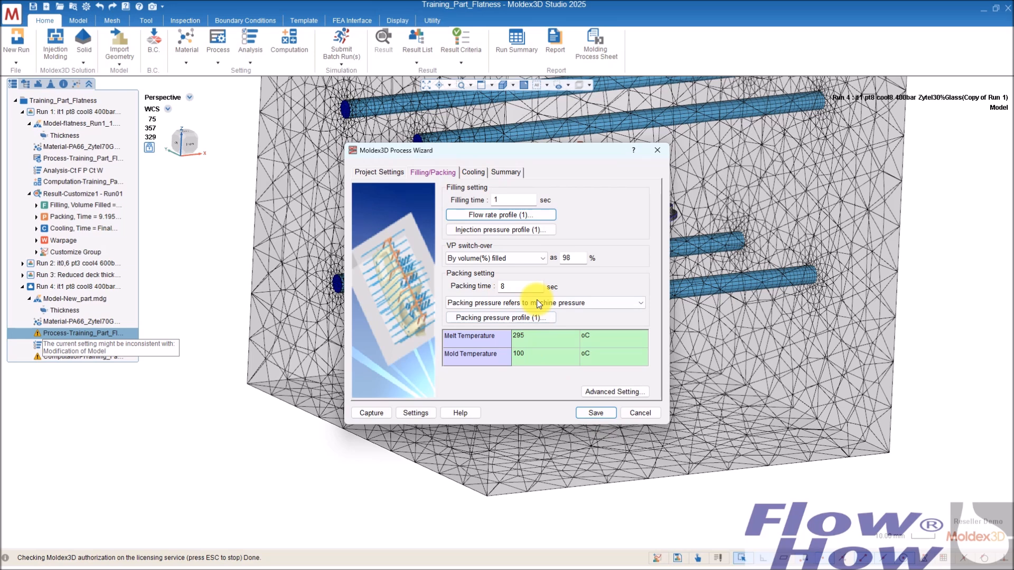
double_click(508, 199)
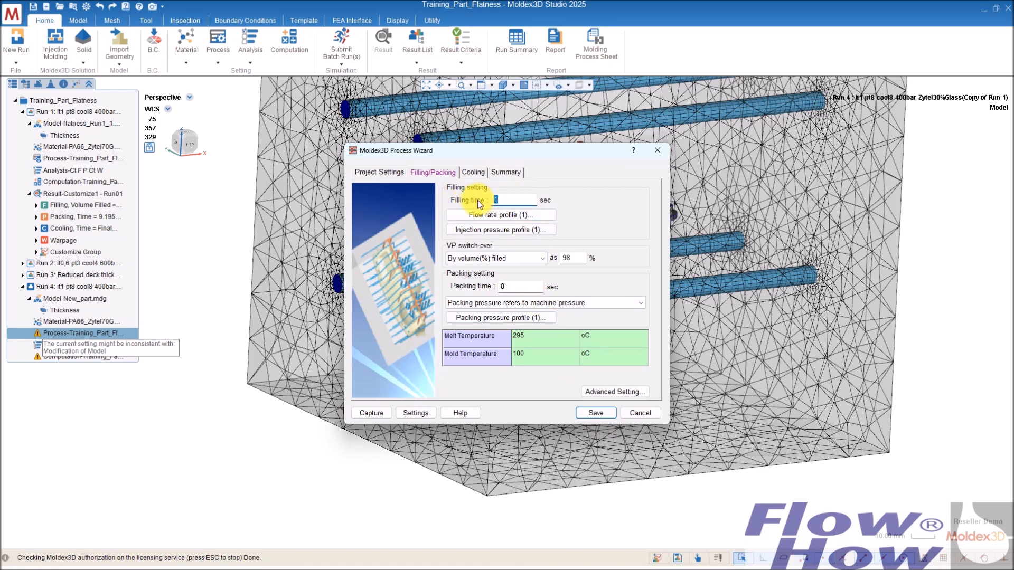
text(.8)
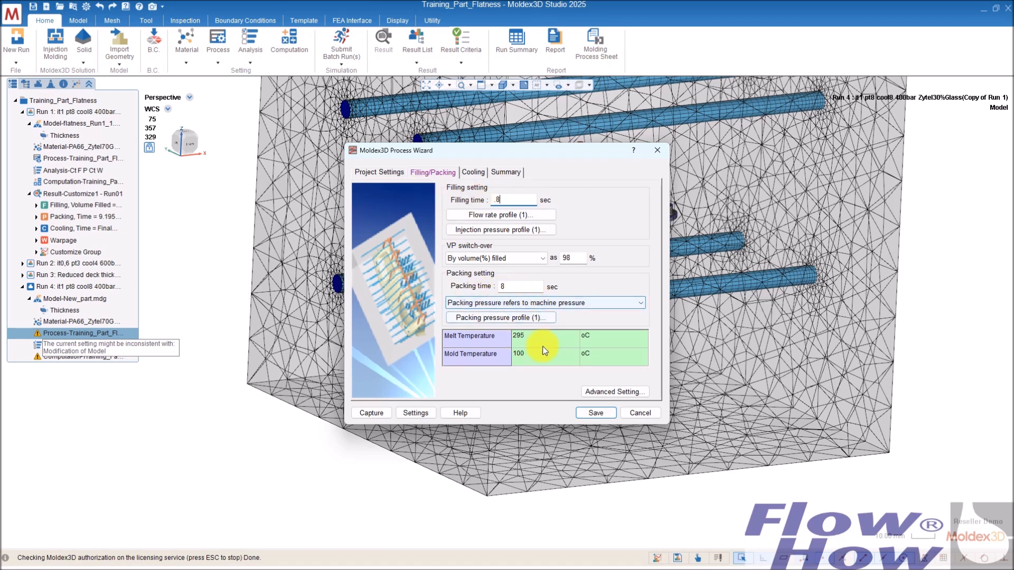
click(603, 412)
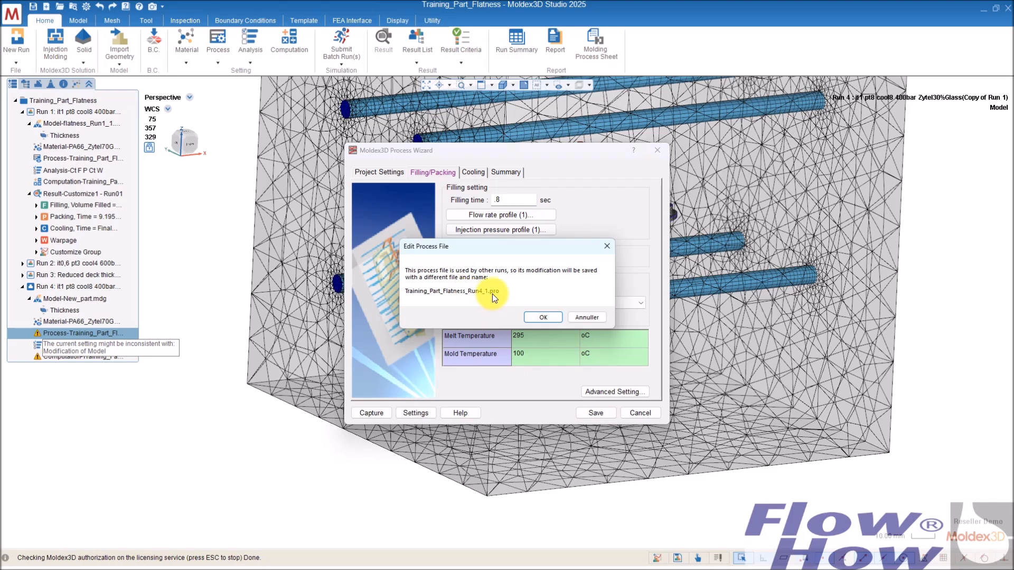
click(544, 318)
click(584, 322)
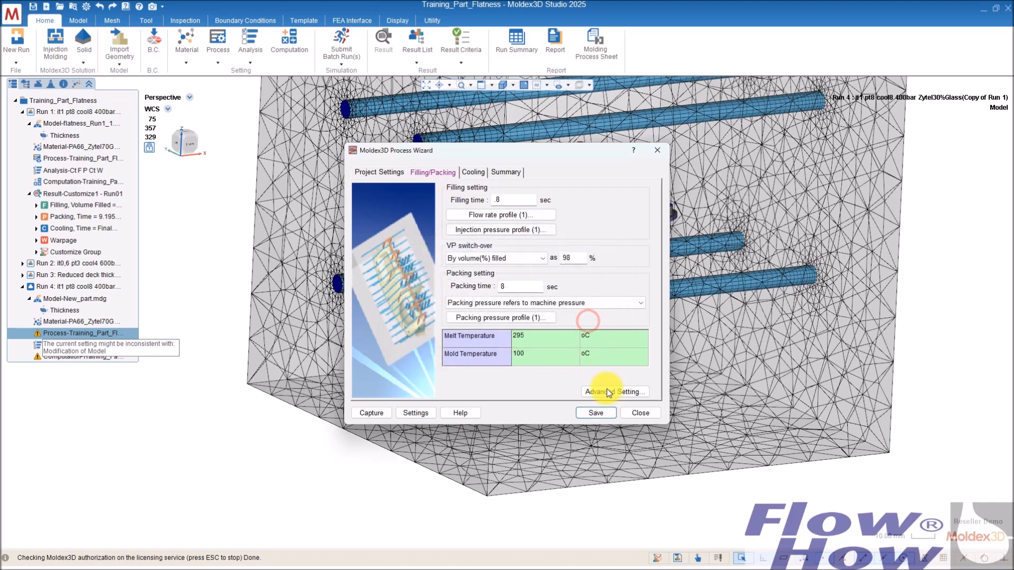
click(640, 414)
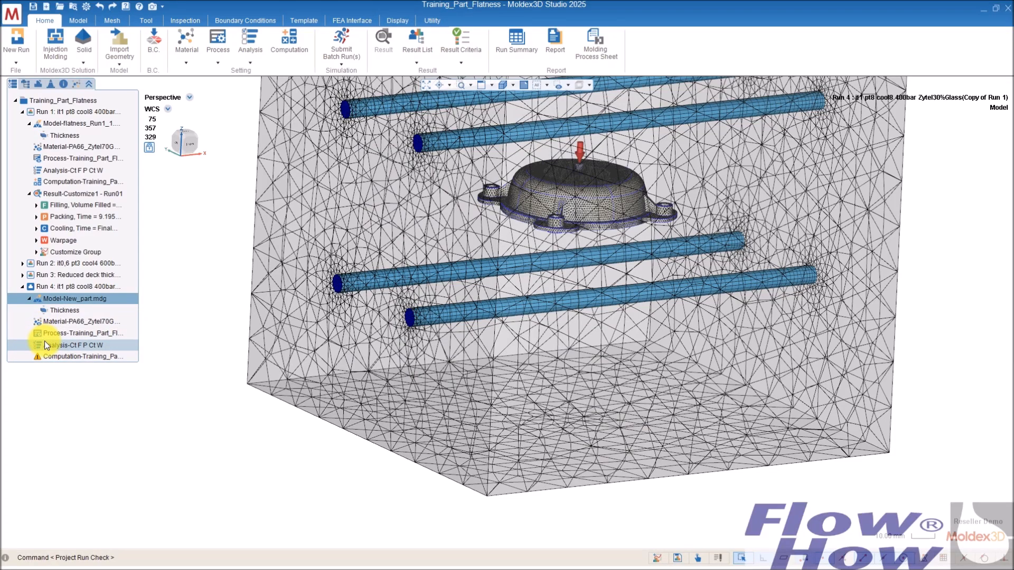
Keep the current computation setting for Run 4, review the filling output steps and accept the computation parameters
double_click(71, 356)
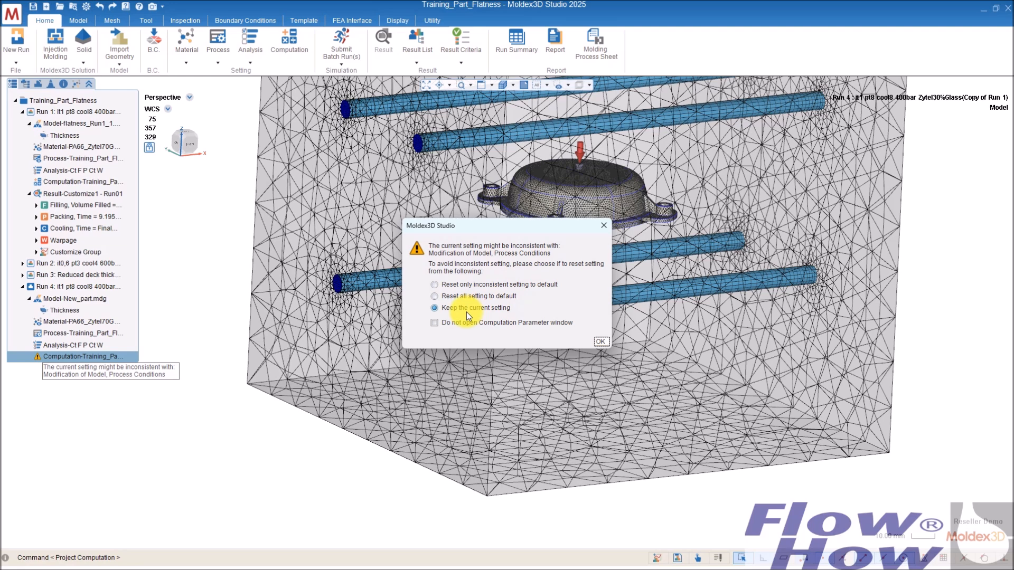
click(599, 341)
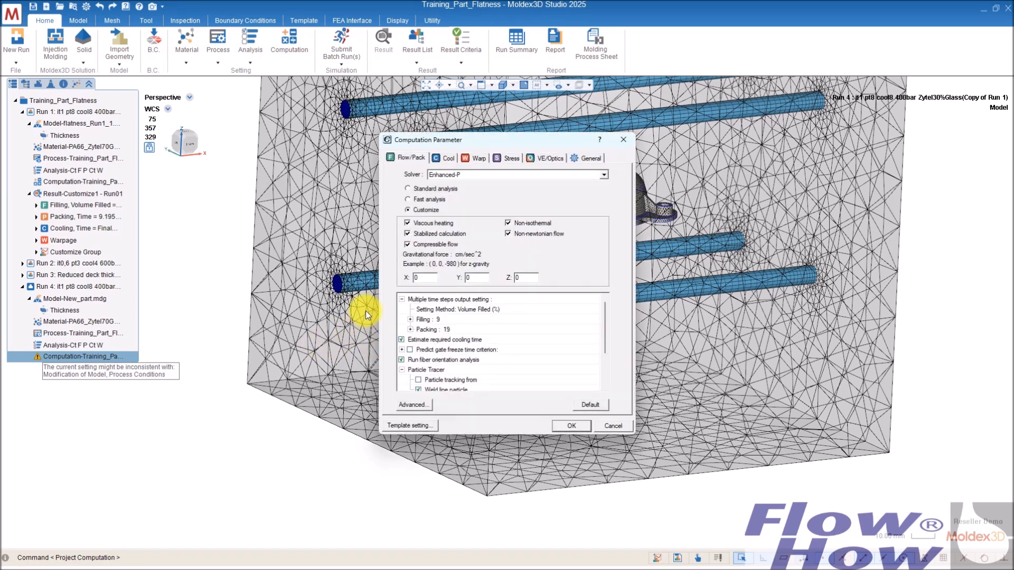
click(410, 320)
scroll(479, 326, down, 5)
scroll(480, 325, up, 5)
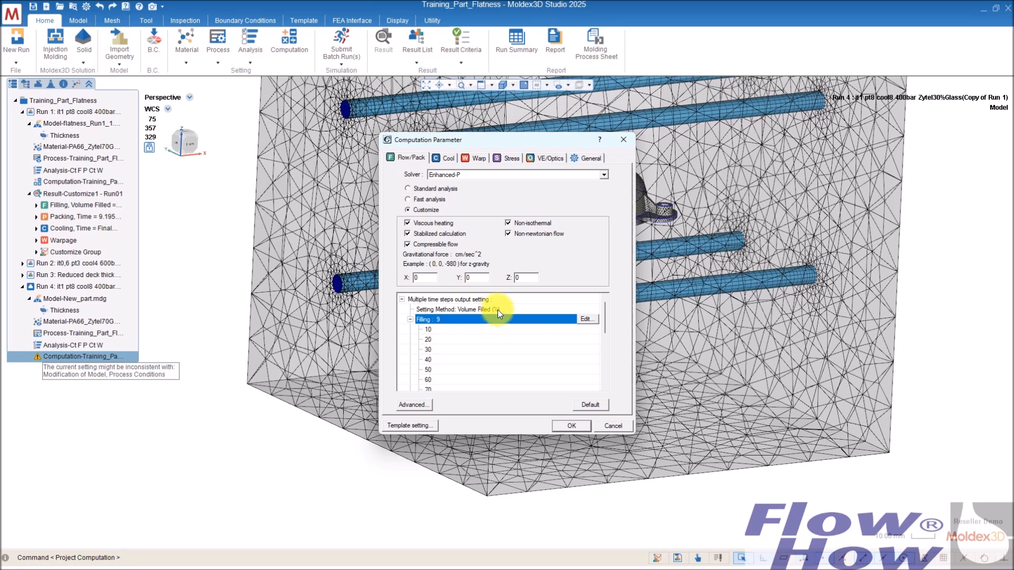
click(573, 426)
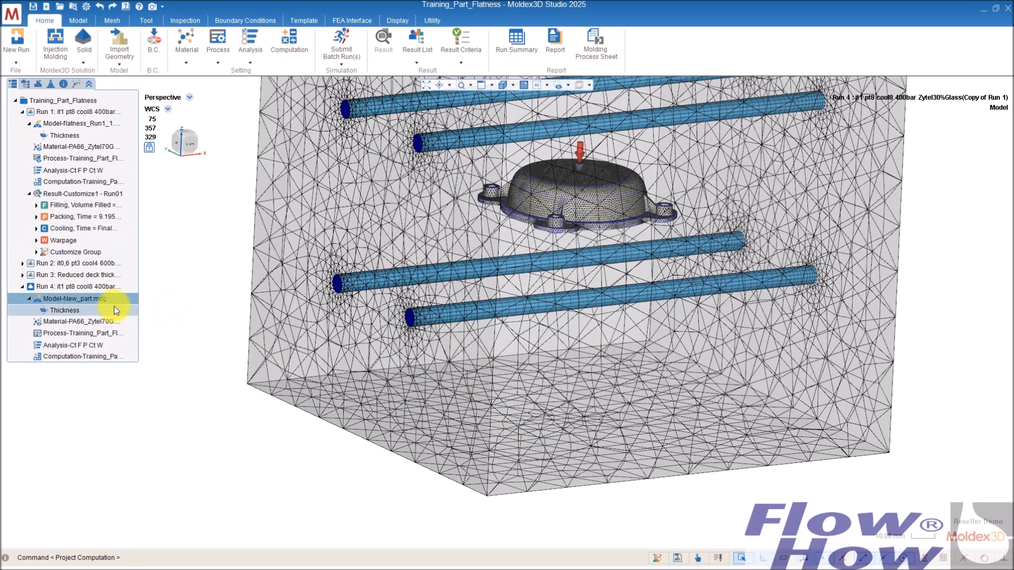
Collapse Run 4 and copy Run 1 with Run Input Data Only, switching to the new run when completed
click(22, 286)
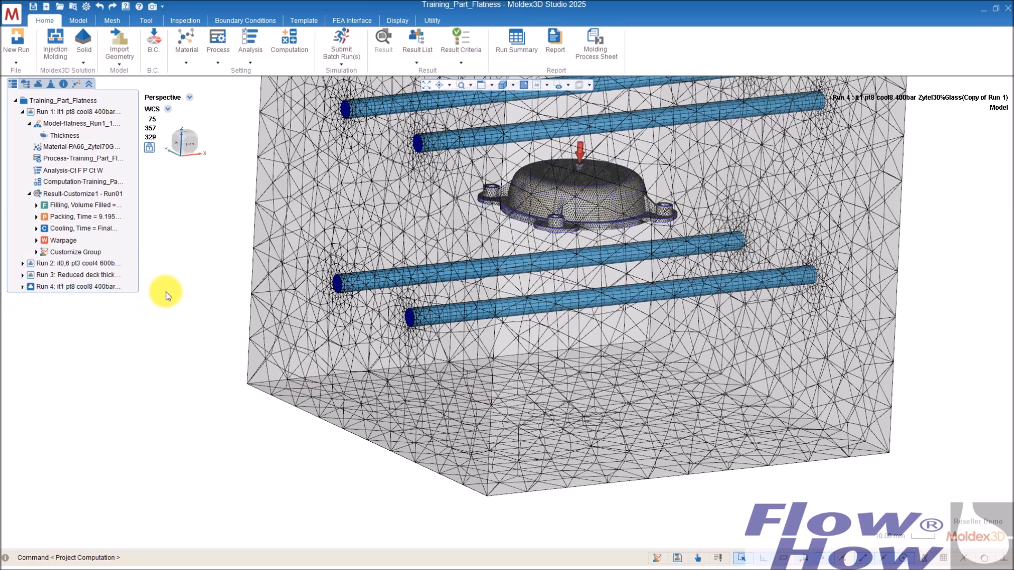
scroll(337, 312, down, 1)
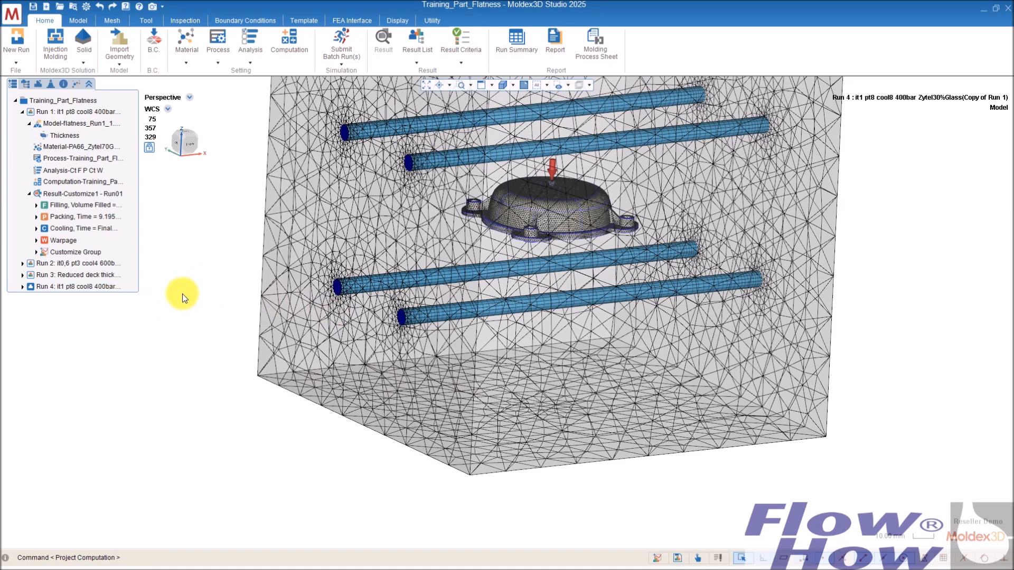
scroll(348, 311, down, 2)
scroll(378, 307, down, 1)
middle_drag(511, 351, 438, 321)
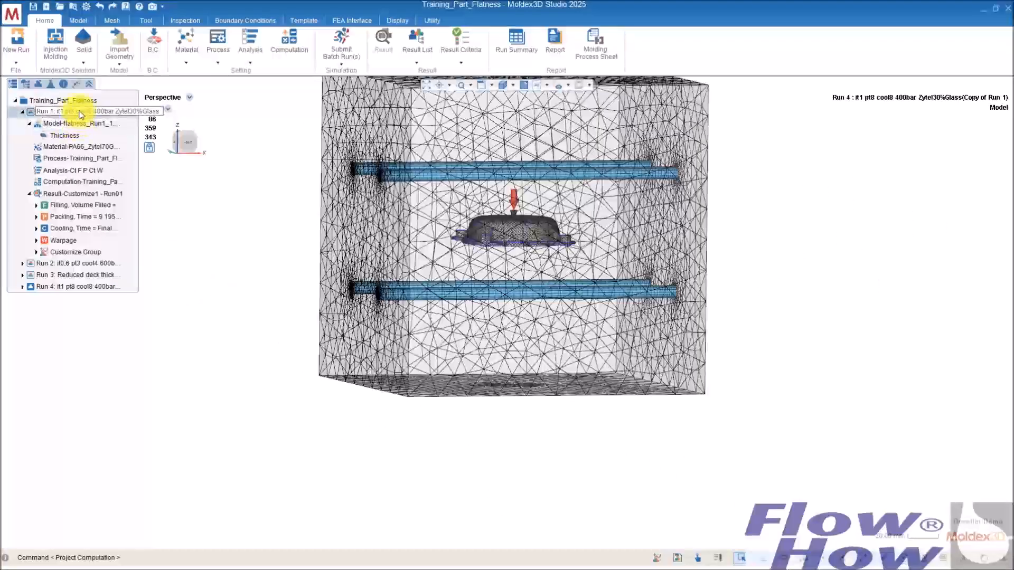
mouse_move(541, 228)
middle_down()
mouse_move(516, 220)
mouse_move(531, 234)
middle_up()
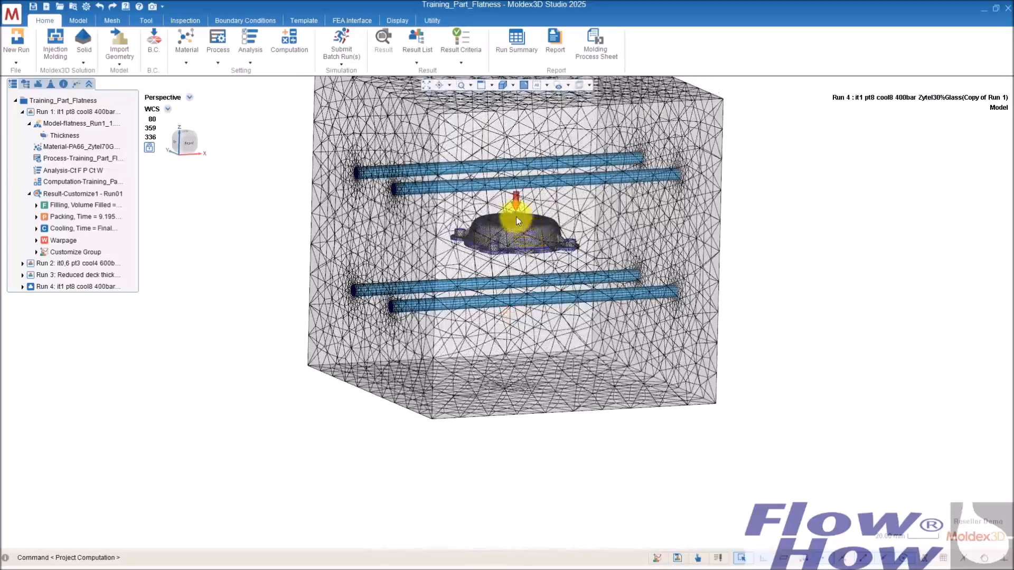
scroll(515, 217, up, 2)
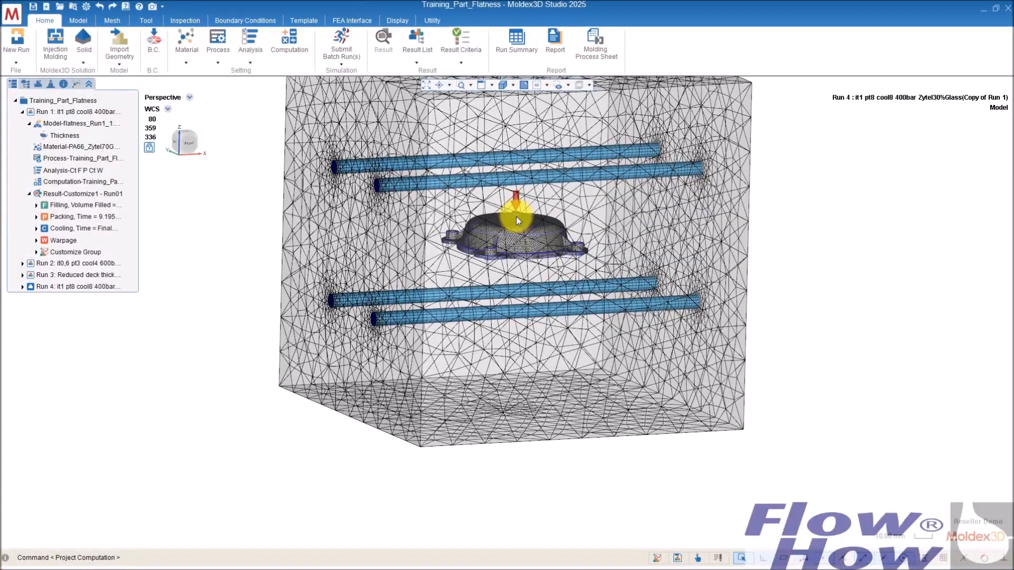
right_click(71, 111)
click(159, 195)
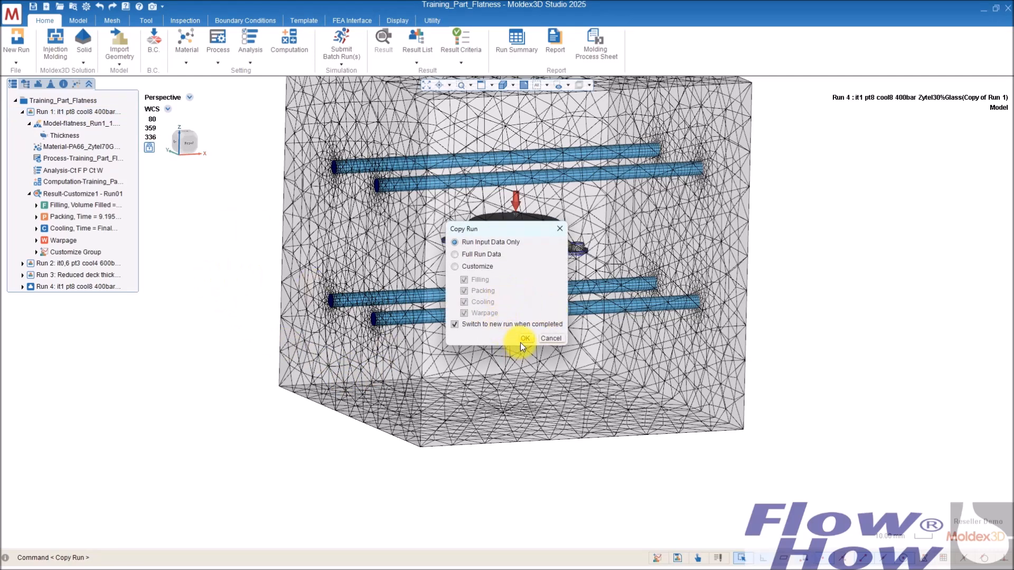
click(524, 339)
middle_drag(440, 167, 463, 231)
scroll(464, 232, down, 5)
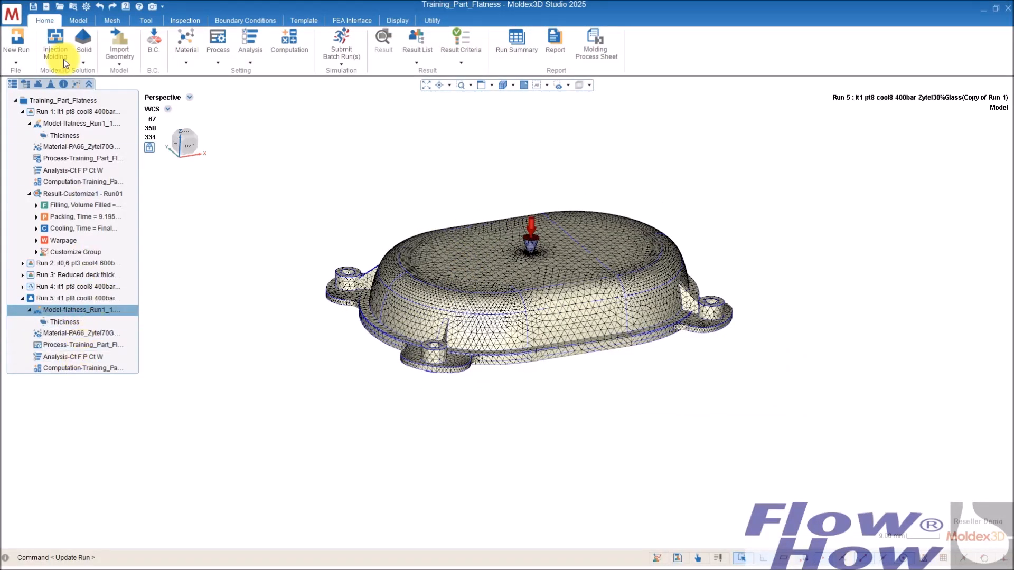
Start mesh generation for Run 5, discard the attached solid mesh, allow the model change and leave the mesh wizard
click(112, 20)
click(70, 40)
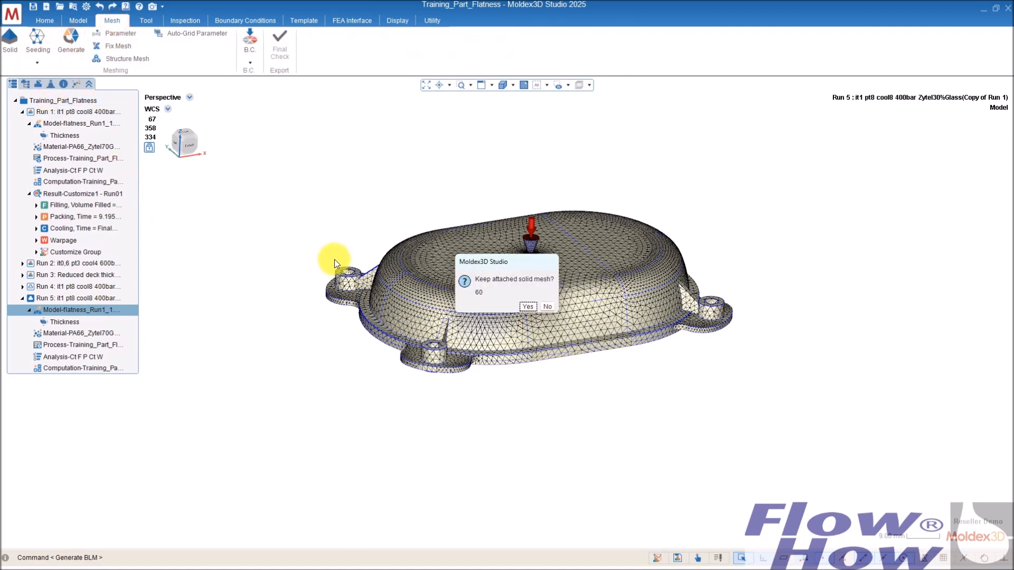
click(546, 308)
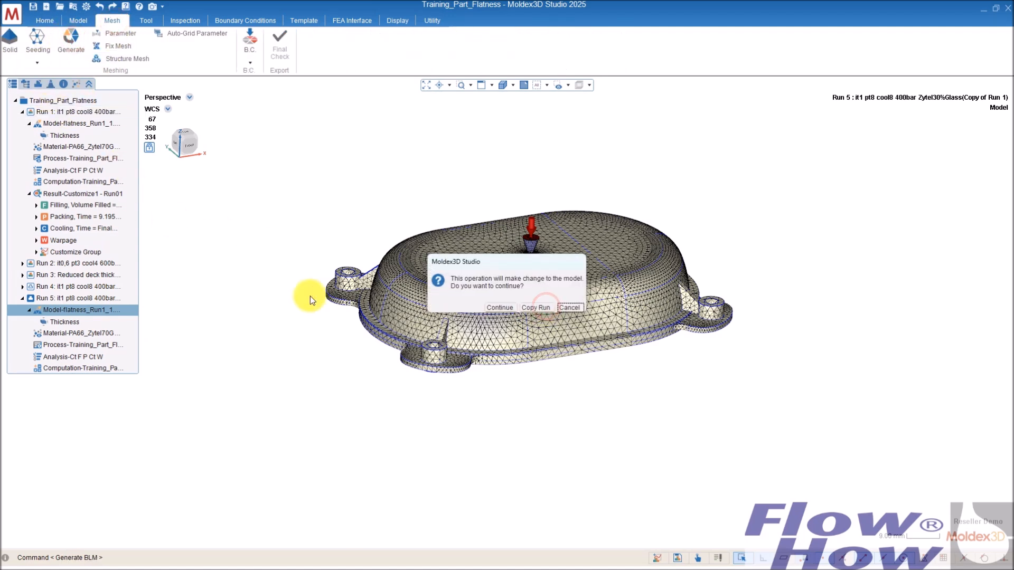
click(503, 307)
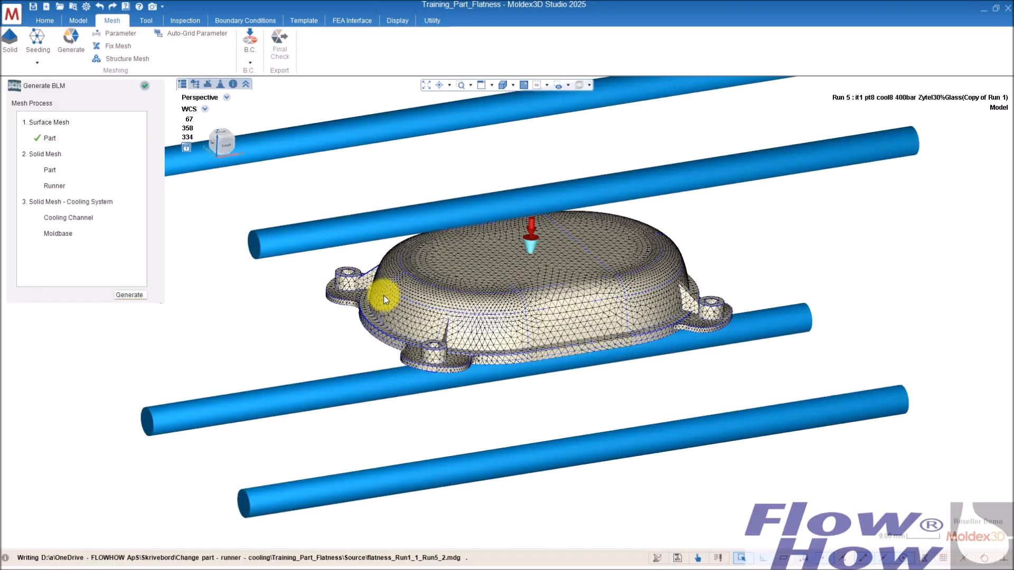
click(142, 86)
Delete the existing runner curve and its melt inlet point above the part
mouse_move(544, 259)
middle_down()
mouse_move(566, 214)
mouse_move(518, 211)
mouse_move(572, 229)
middle_up()
click(515, 227)
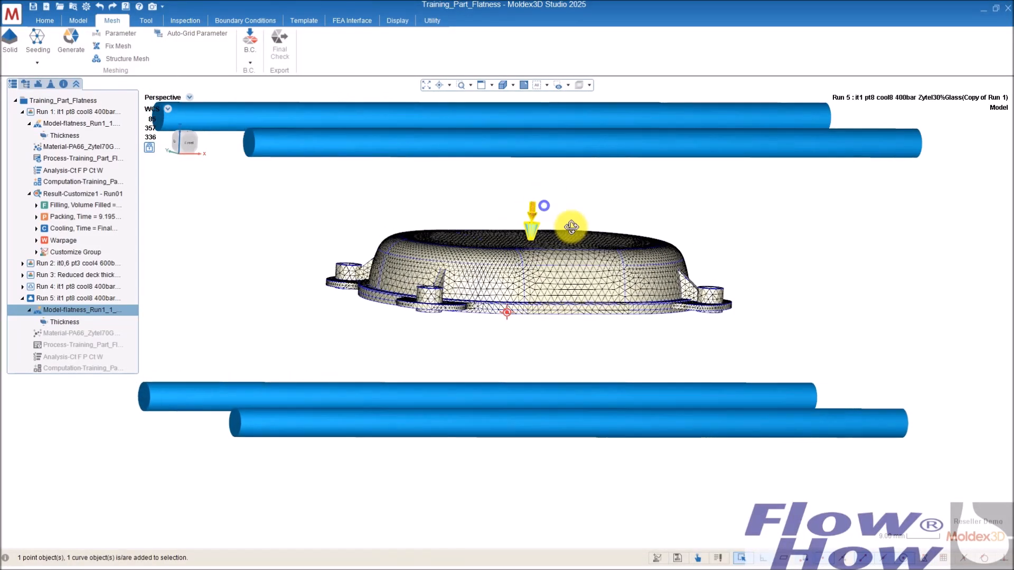
click(74, 193)
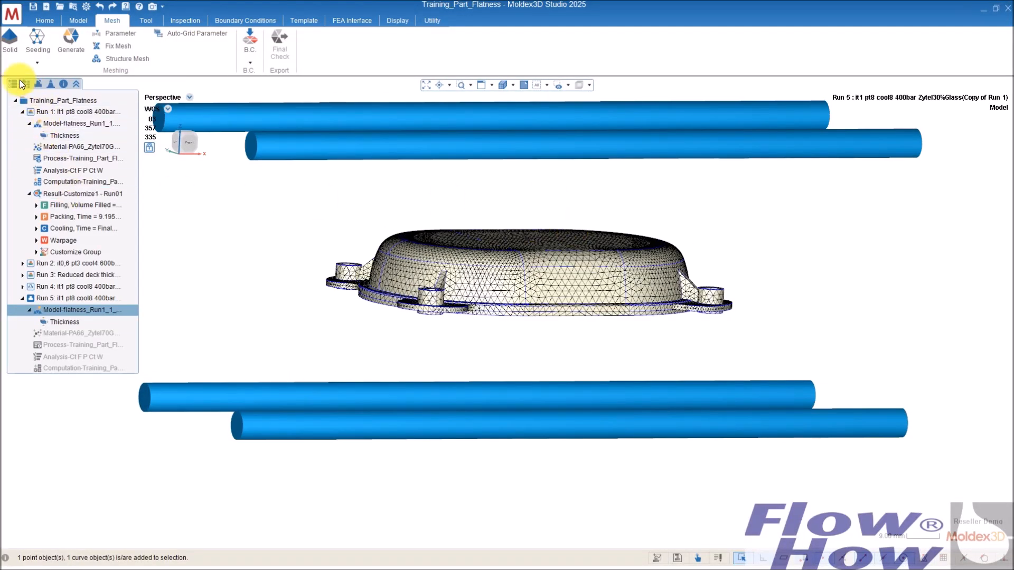
Import the hot runner geometry from the file Hotrunner_needle.stp
click(78, 22)
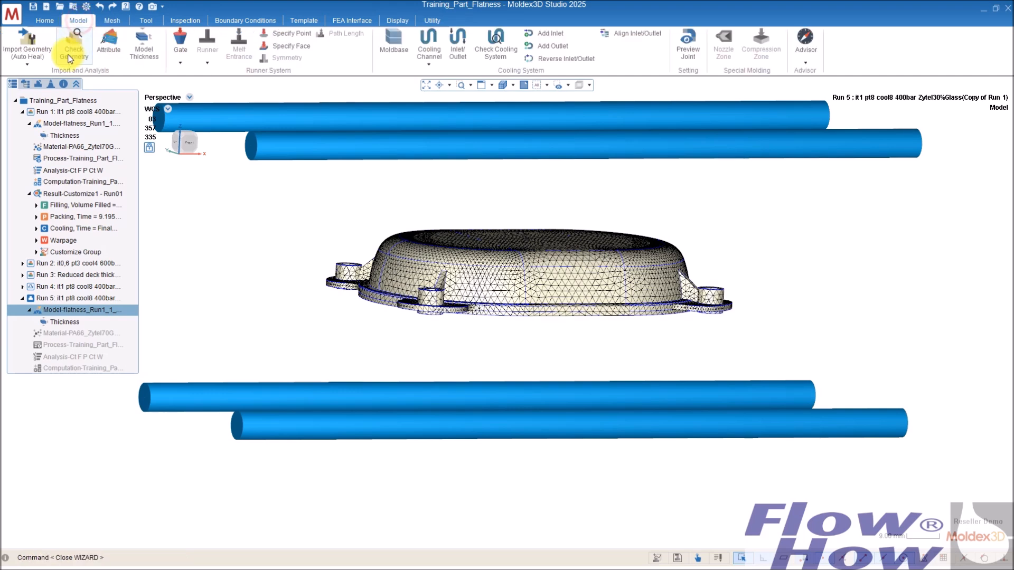
click(32, 38)
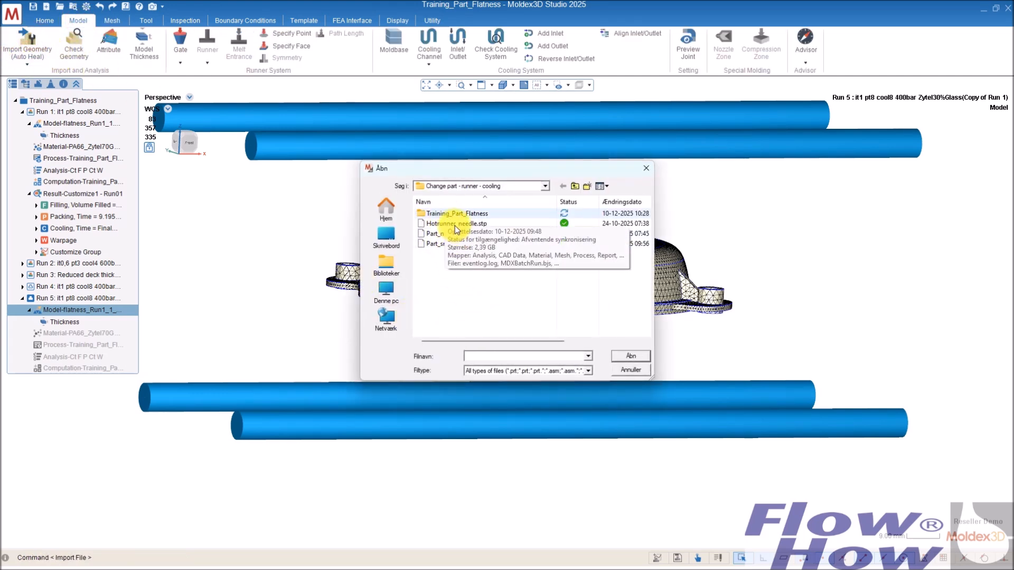
click(443, 224)
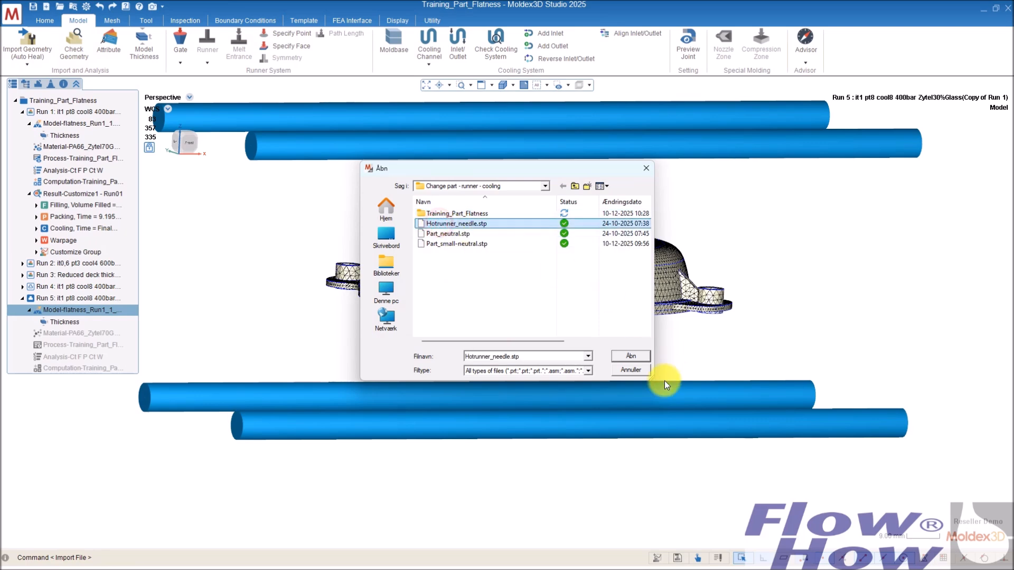
click(633, 356)
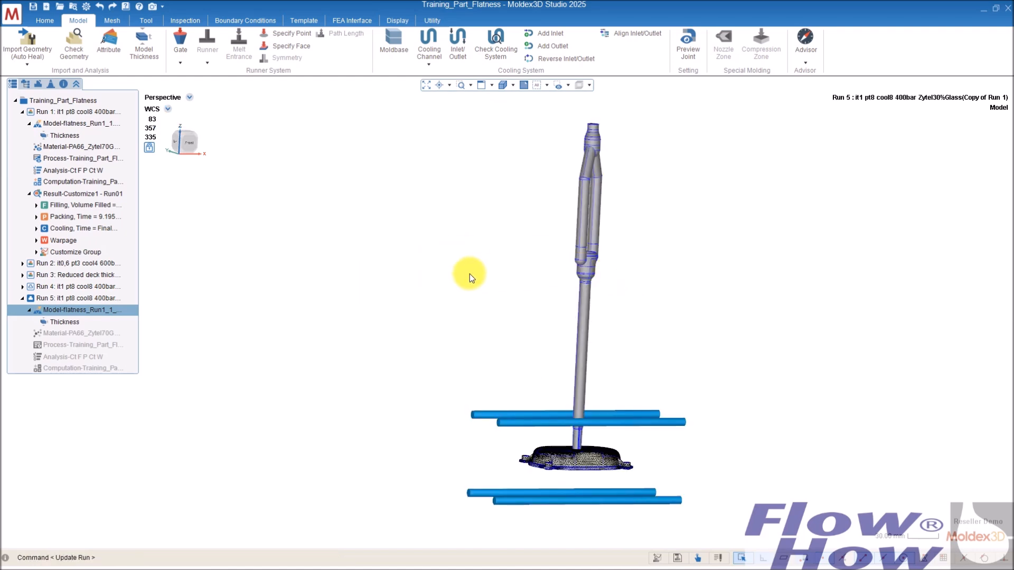
Assign the Hot Runner attribute to the imported needle geometry
middle_drag(601, 303, 518, 227)
double_click(512, 188)
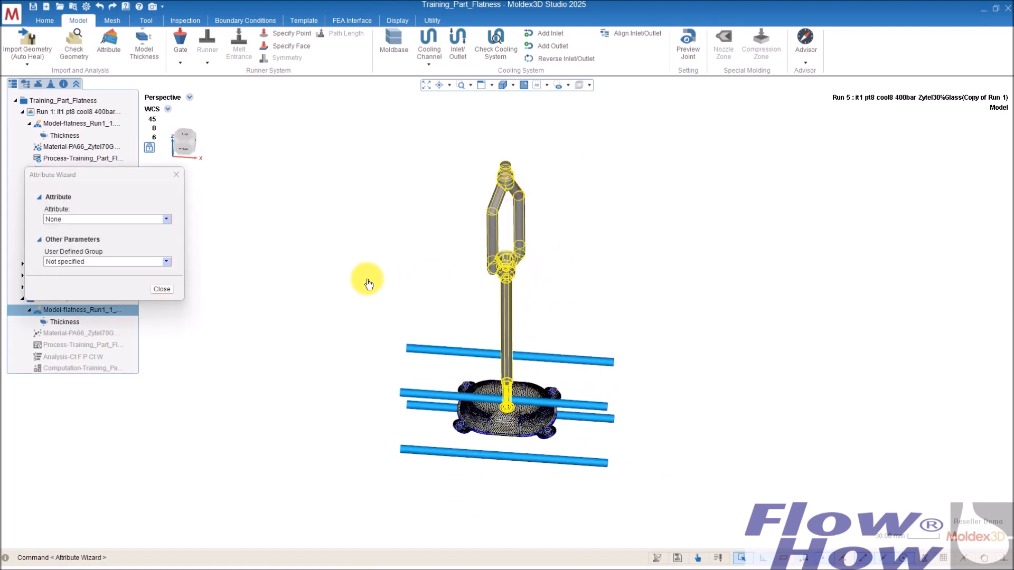
click(56, 219)
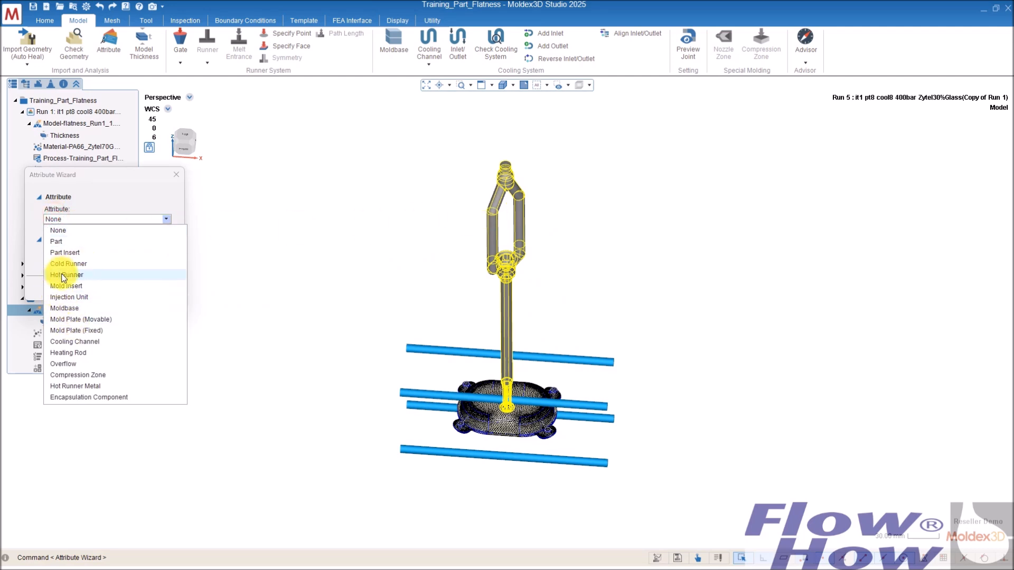
click(78, 276)
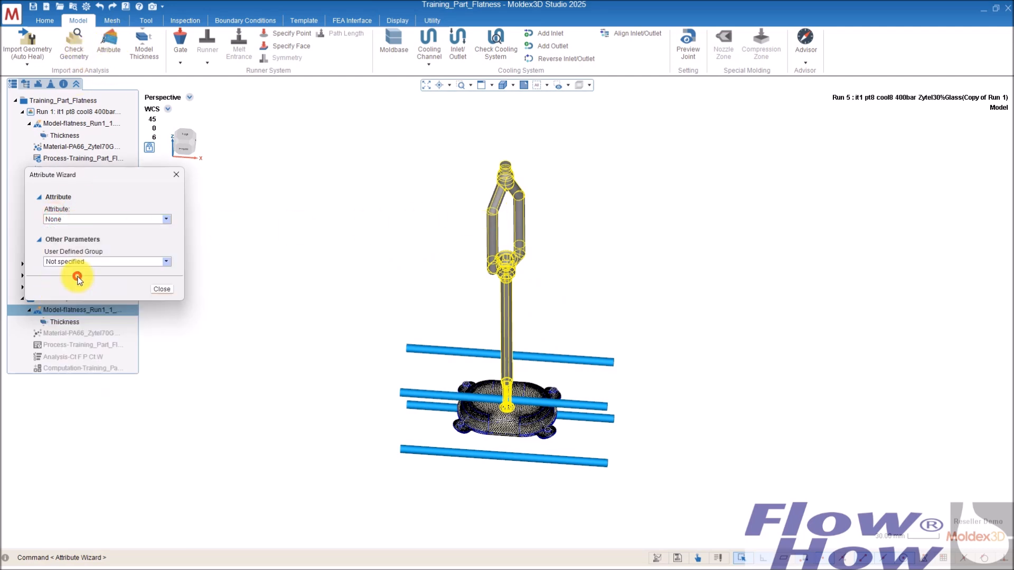
click(166, 335)
Add a Melt Inlet Face boundary condition with ID 1 on the top end face of the hot runner
mouse_move(579, 204)
middle_down()
mouse_move(579, 227)
mouse_move(516, 255)
mouse_move(355, 165)
mouse_move(333, 137)
middle_up()
scroll(492, 176, up, 5)
click(287, 46)
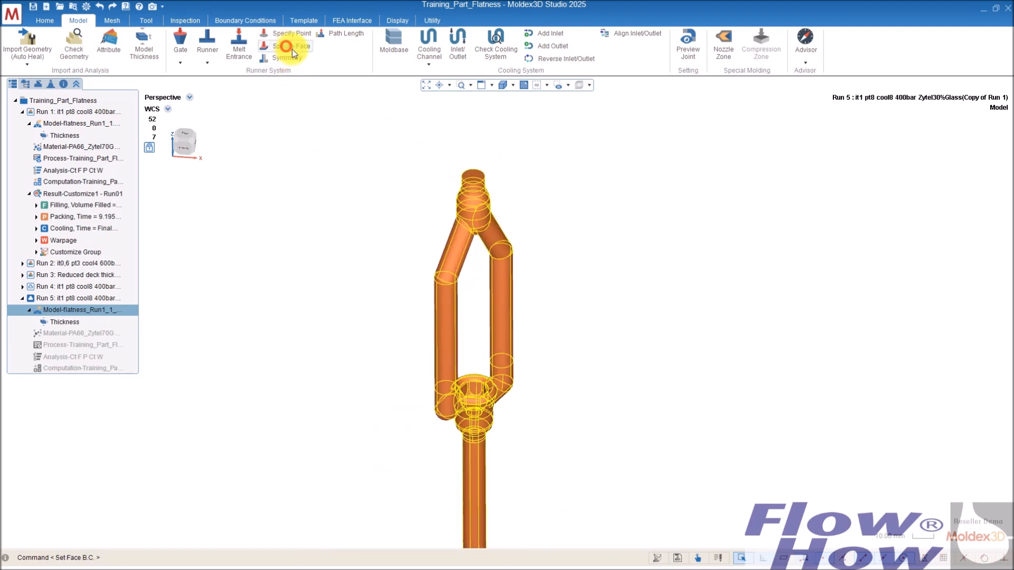
middle_drag(477, 140, 480, 223)
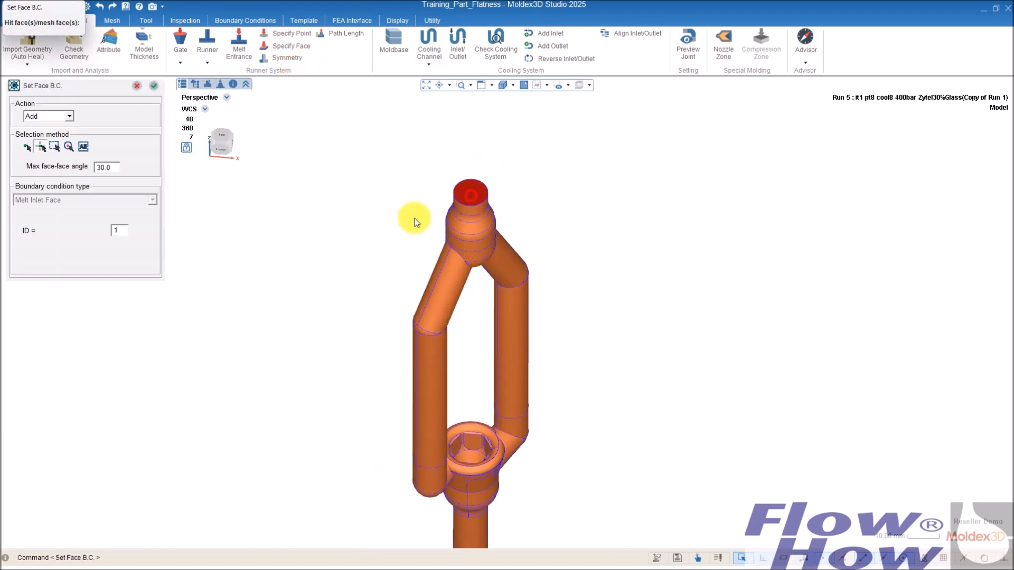
click(153, 86)
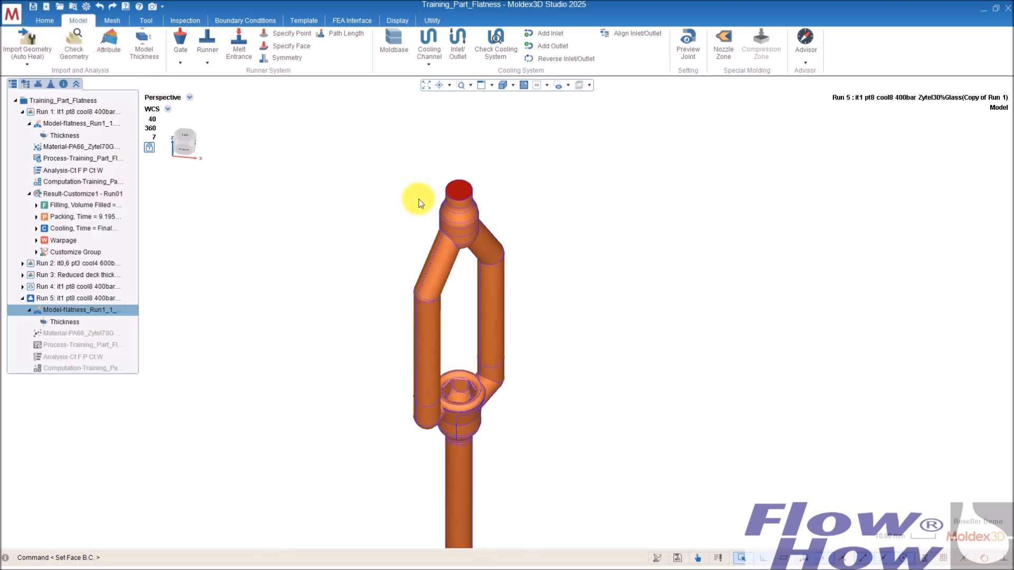
Hide the cooling channels and examine where the hot runner tip sits relative to the part
scroll(412, 222, down, 4)
middle_drag(489, 231, 525, 287)
scroll(467, 371, up, 3)
scroll(467, 371, up, 2)
mouse_move(464, 358)
middle_down()
mouse_move(482, 387)
mouse_move(490, 379)
mouse_move(478, 344)
middle_up()
scroll(483, 302, up, 3)
middle_drag(483, 301, 549, 317)
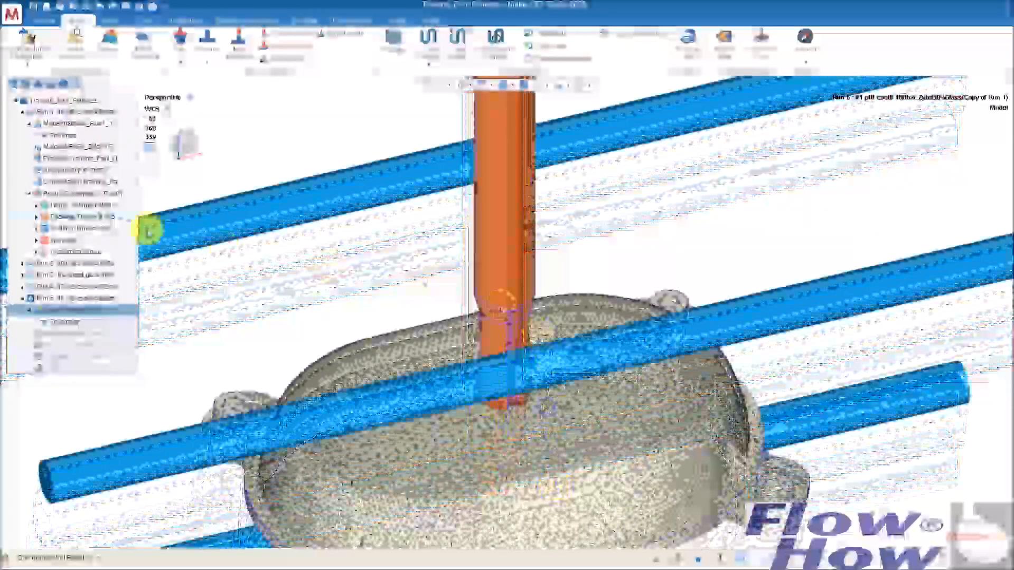
click(26, 83)
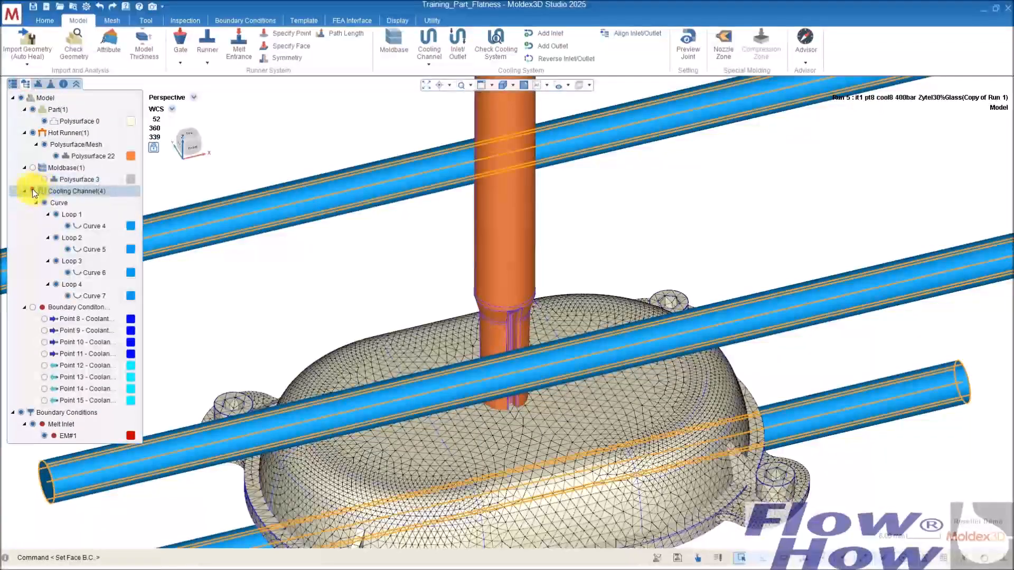
click(33, 190)
scroll(496, 358, down, 3)
middle_drag(510, 400, 480, 246)
click(480, 245)
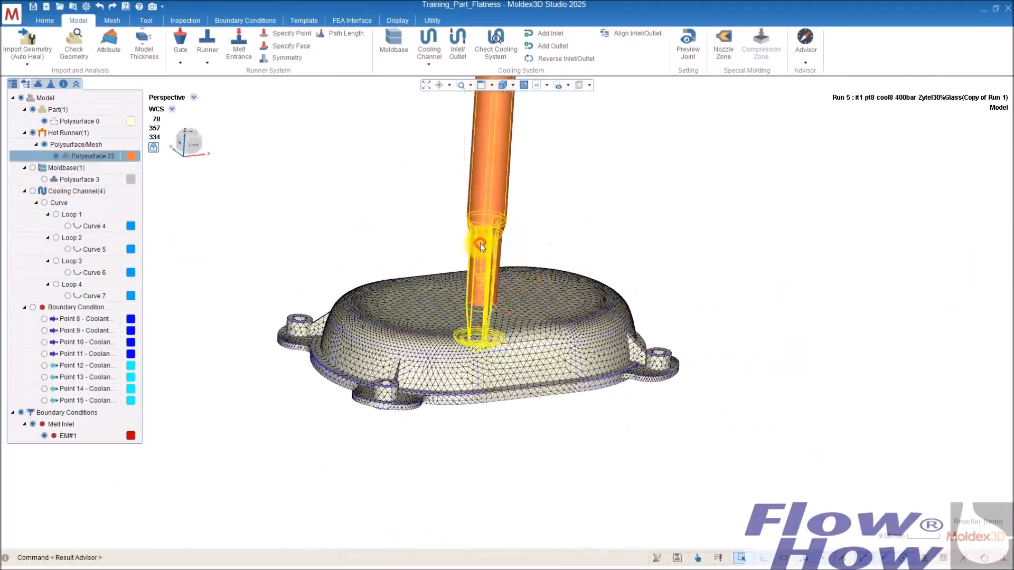
click(311, 184)
Move the hot runner by its tip edge straight up, clear above the part
click(142, 21)
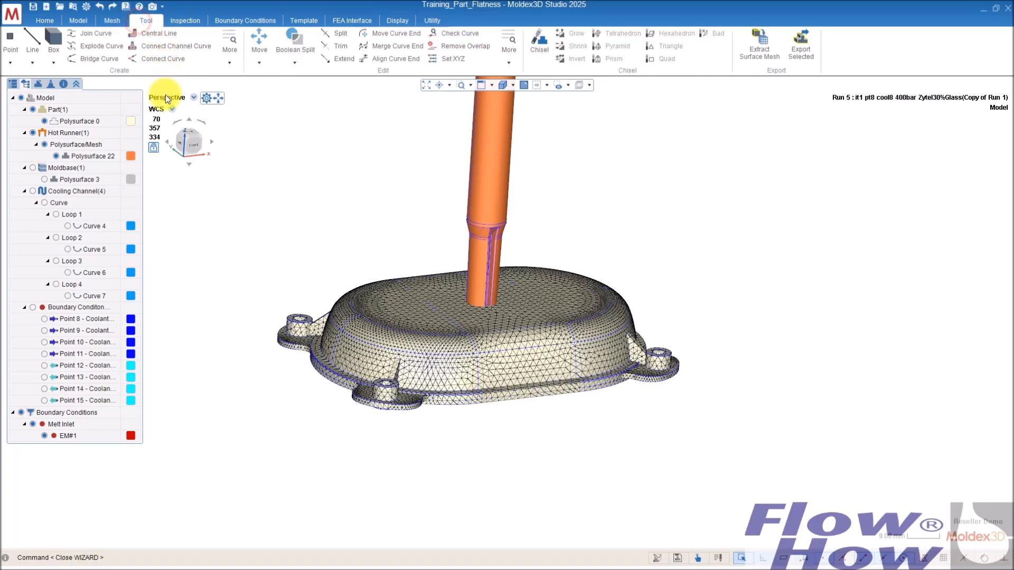
click(261, 41)
click(478, 165)
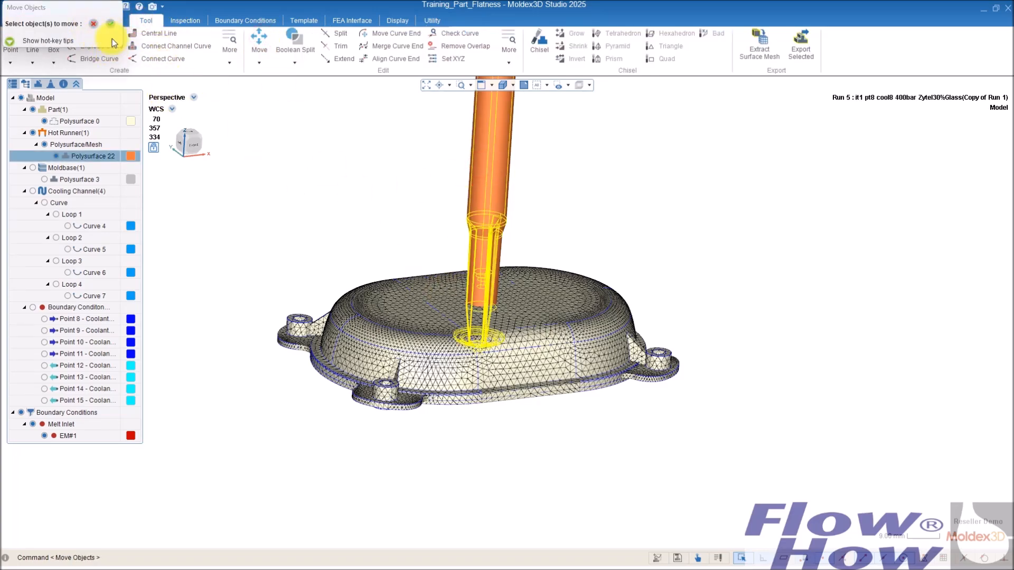
click(110, 24)
middle_drag(497, 330, 478, 293)
scroll(481, 362, up, 4)
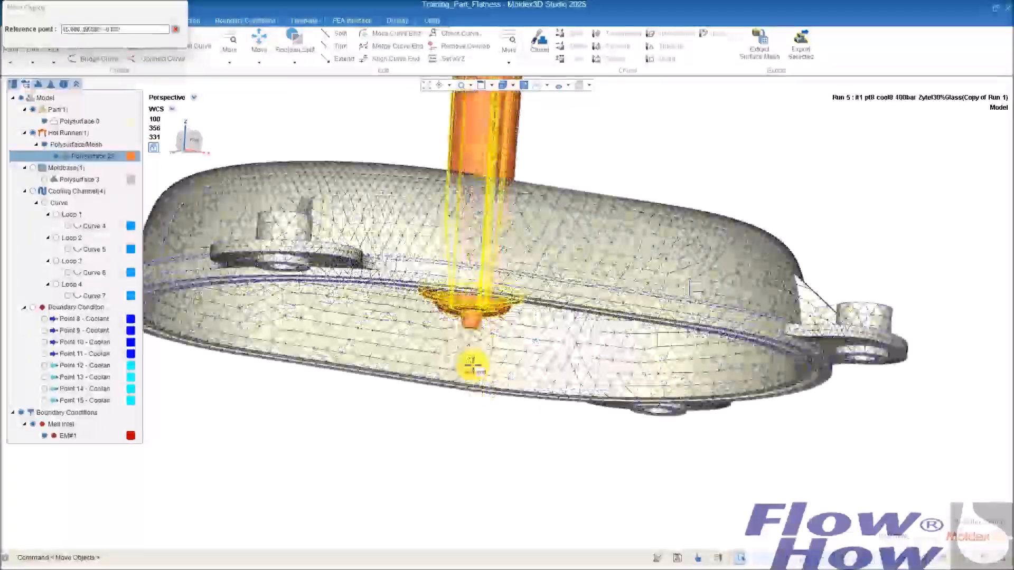
scroll(473, 365, up, 2)
scroll(473, 320, up, 5)
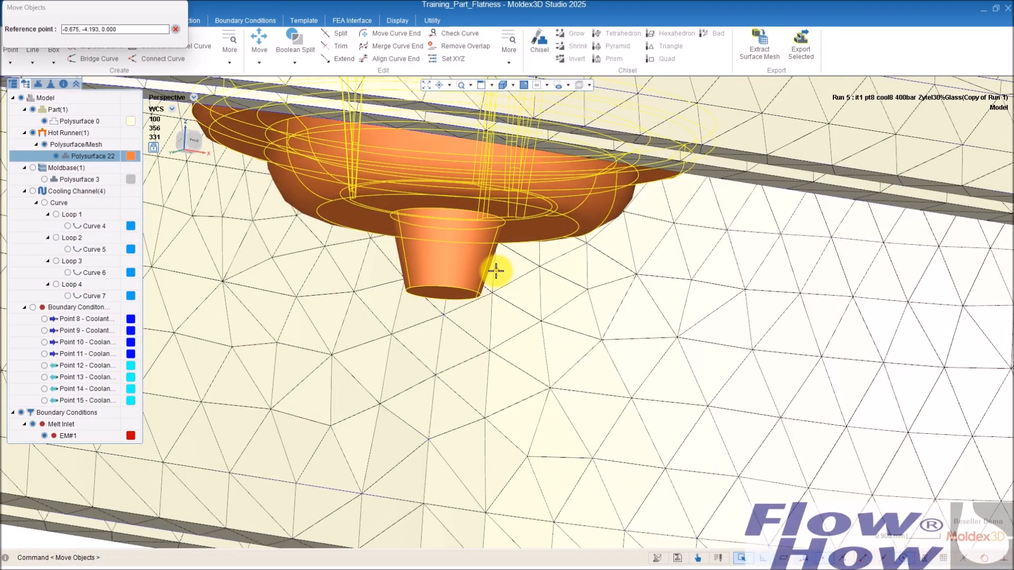
click(462, 290)
scroll(498, 274, down, 5)
middle_drag(585, 191, 542, 257)
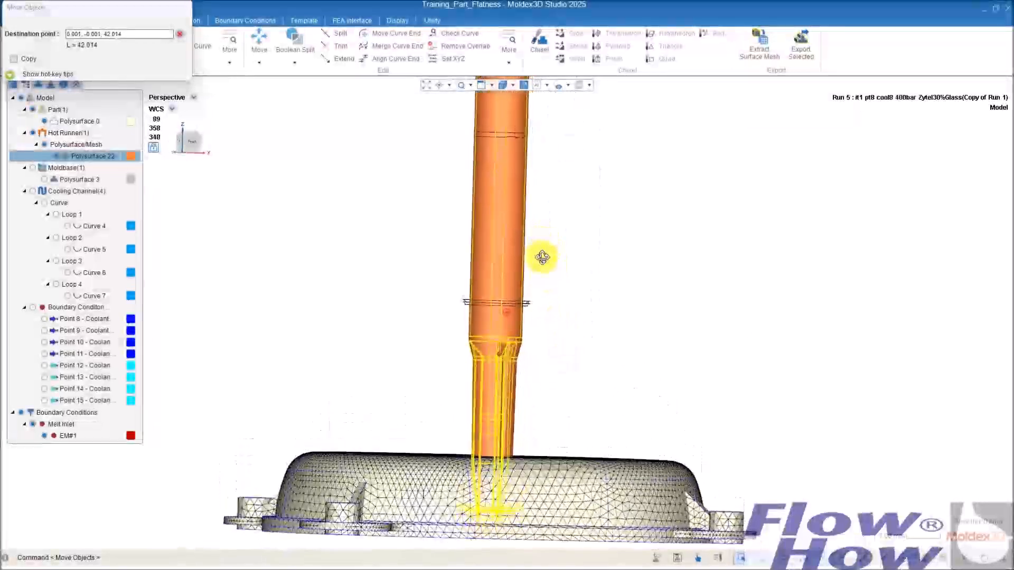
click(564, 215)
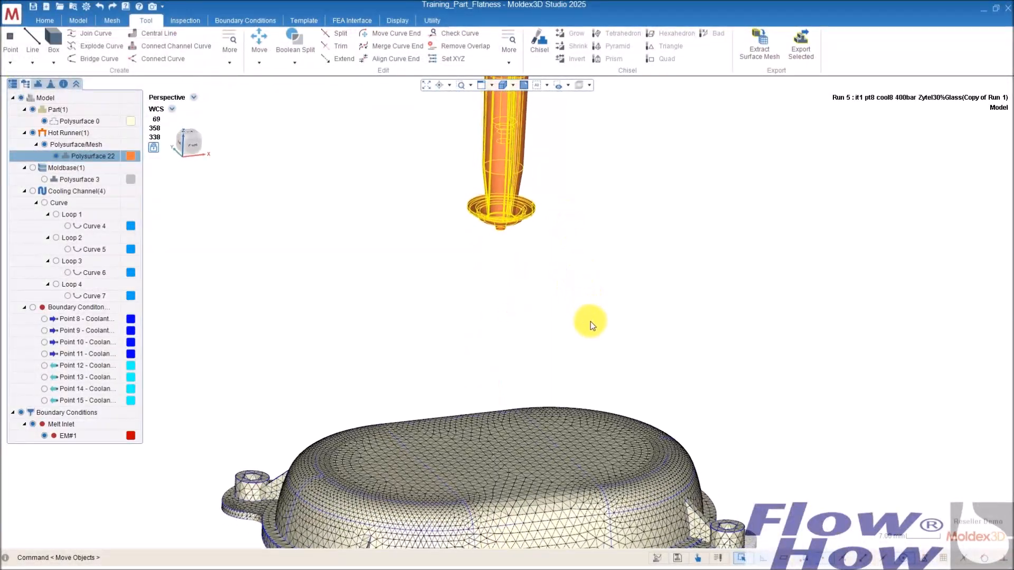
click(560, 342)
Draw a diagonal line across the part's top face from (-15, -22.25, 15) to (15, 22.25, 15)
middle_drag(585, 322, 612, 276)
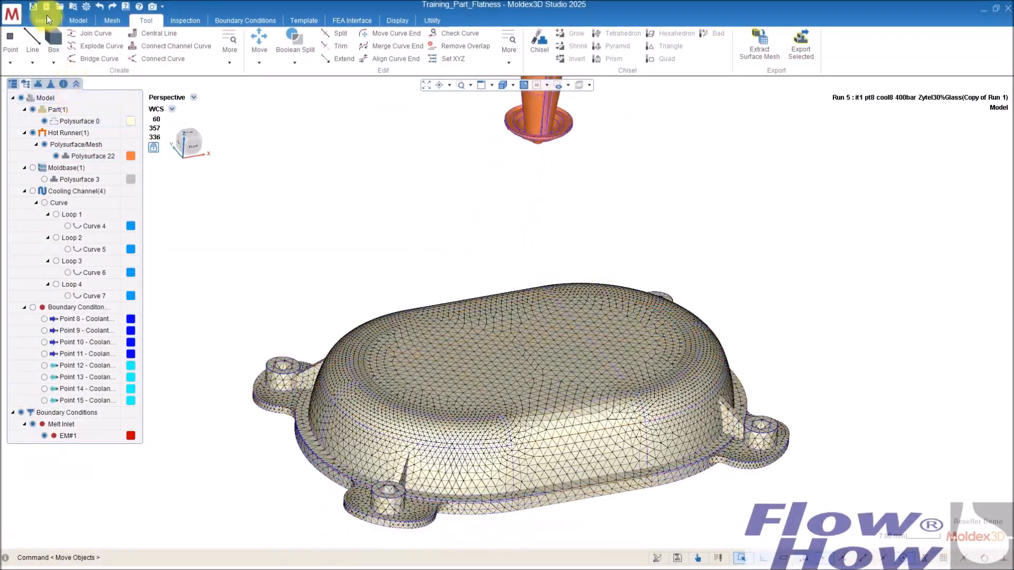
click(33, 33)
scroll(513, 446, up, 5)
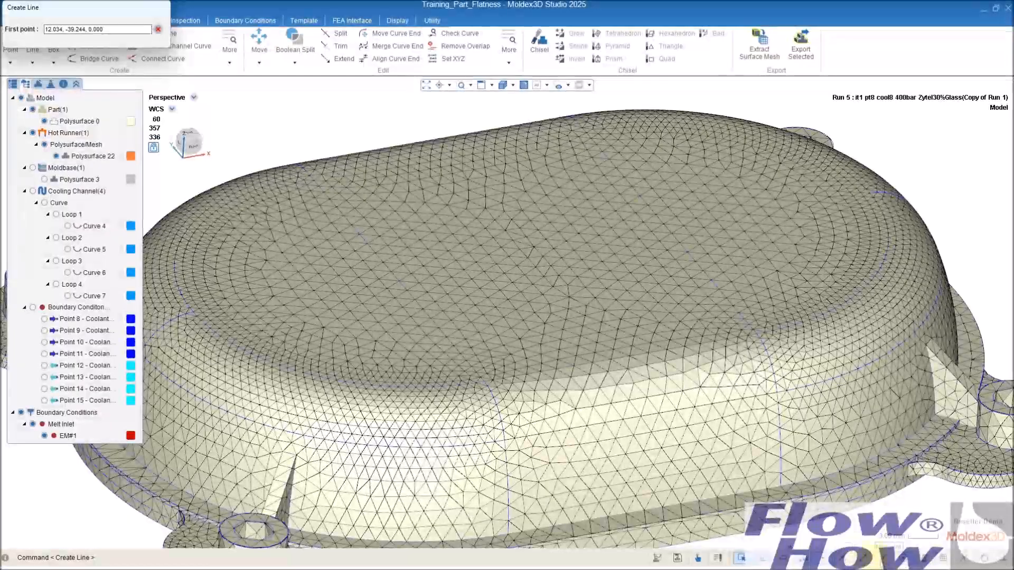
click(481, 388)
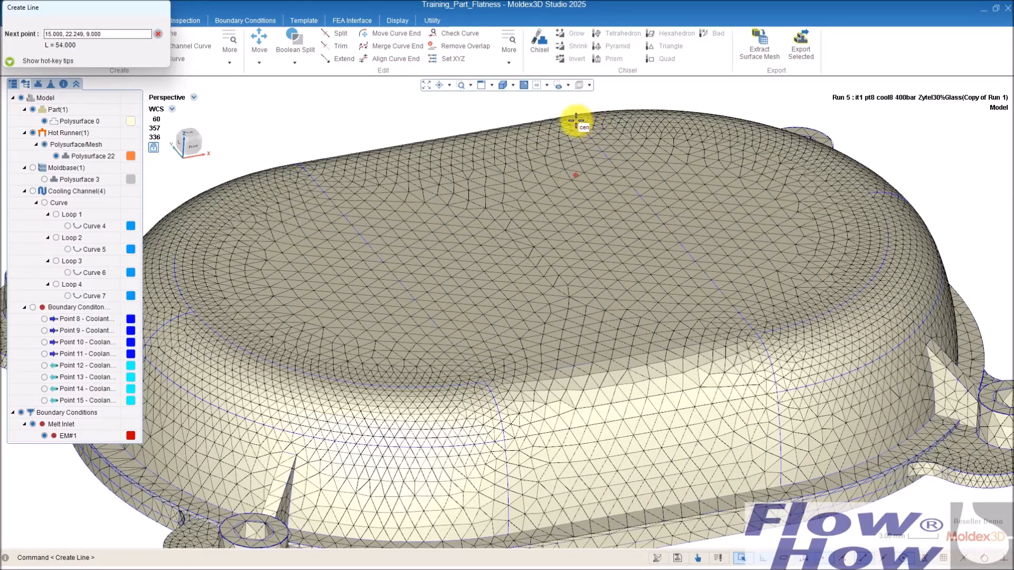
click(579, 121)
middle_drag(660, 206, 584, 232)
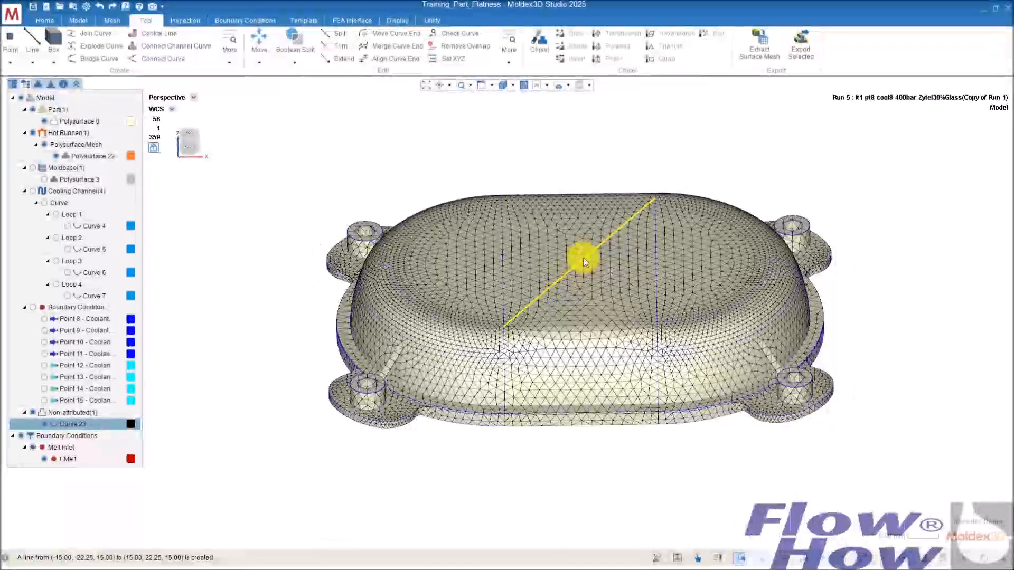
Move the hot runner from its tip reference point onto the diagonal line's midpoint at (0, 0, 15)
middle_drag(623, 167, 599, 223)
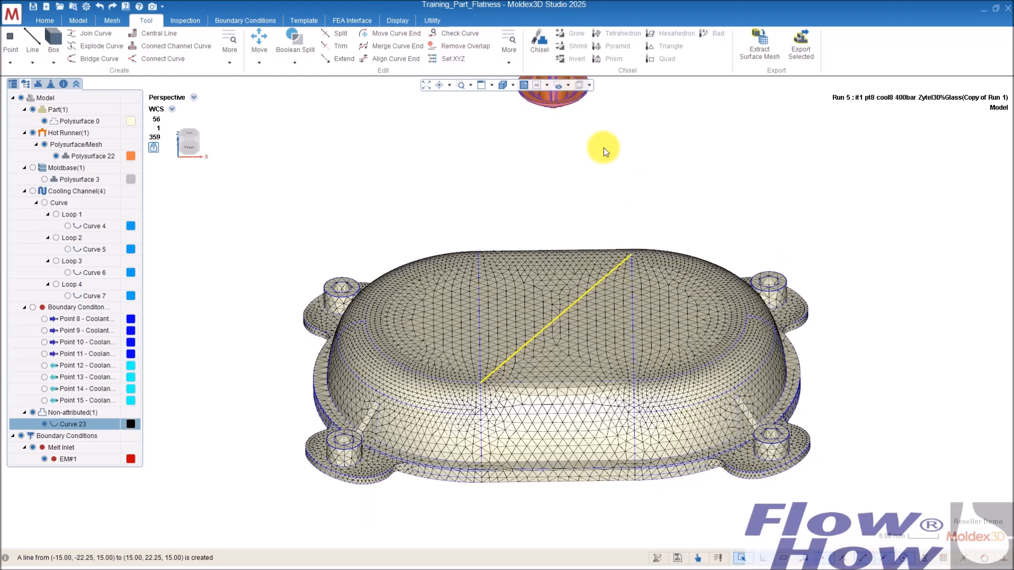
middle_drag(606, 152, 575, 129)
click(570, 131)
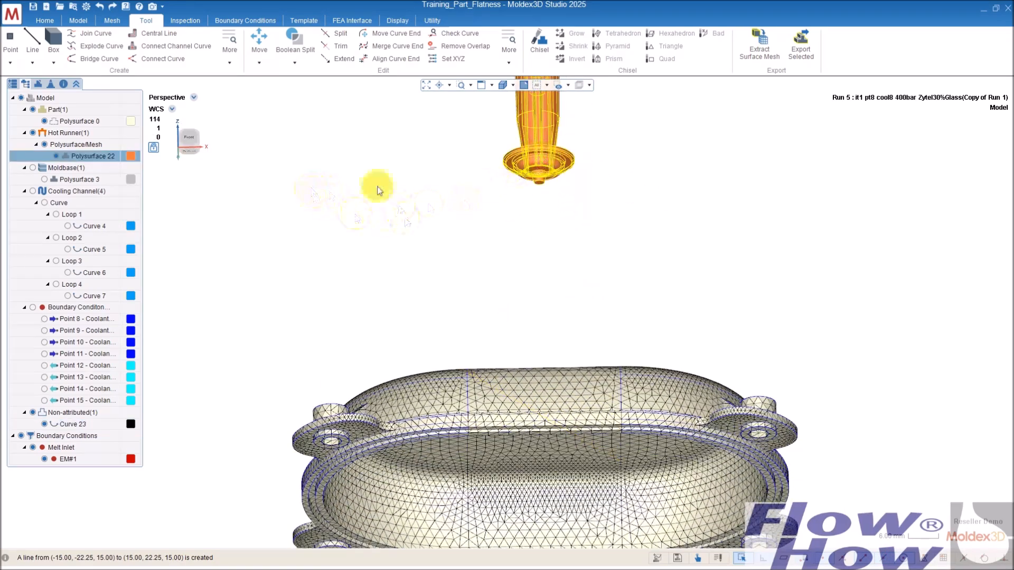
click(259, 37)
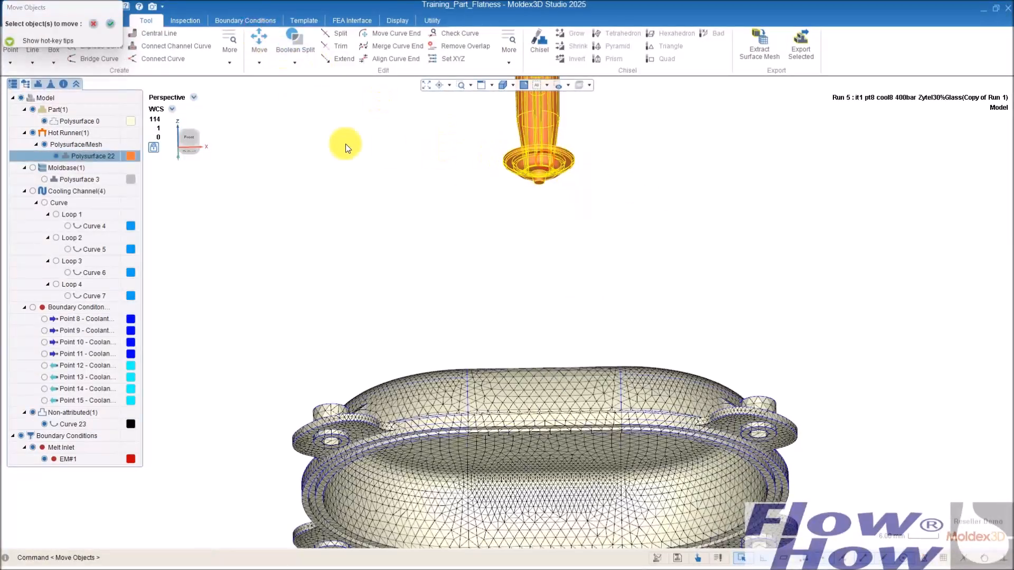
click(110, 23)
scroll(541, 196, up, 5)
scroll(537, 174, up, 3)
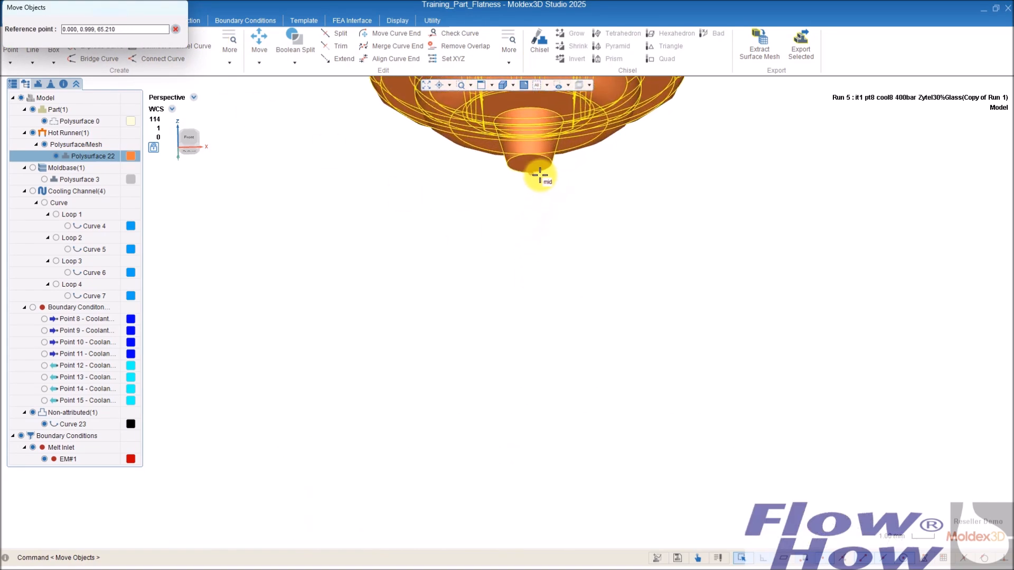
click(542, 172)
scroll(586, 338, down, 4)
middle_drag(597, 463, 584, 176)
right_drag(584, 176, 625, 310)
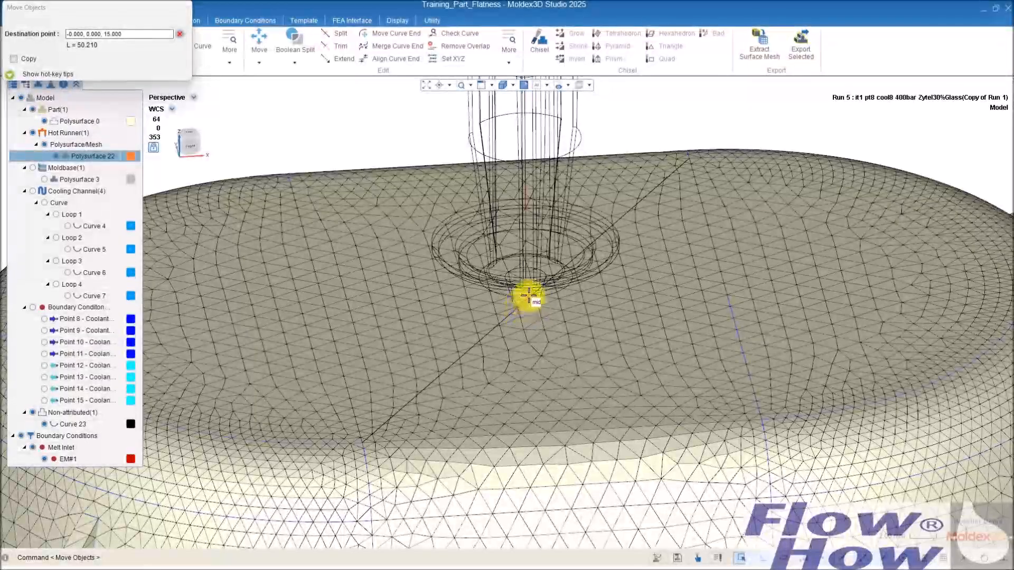
click(525, 299)
scroll(565, 324, down, 5)
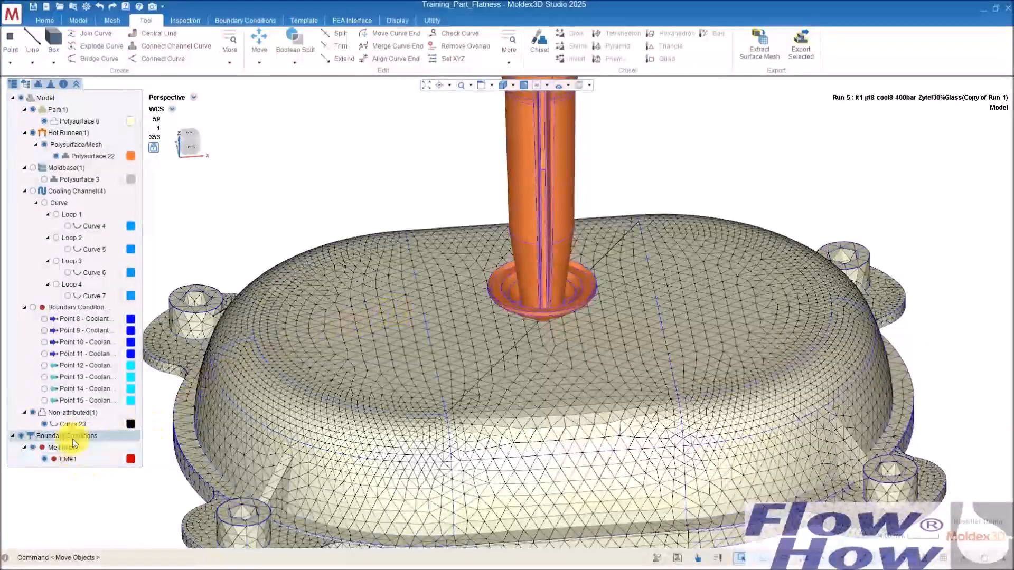
click(589, 276)
click(612, 246)
click(685, 175)
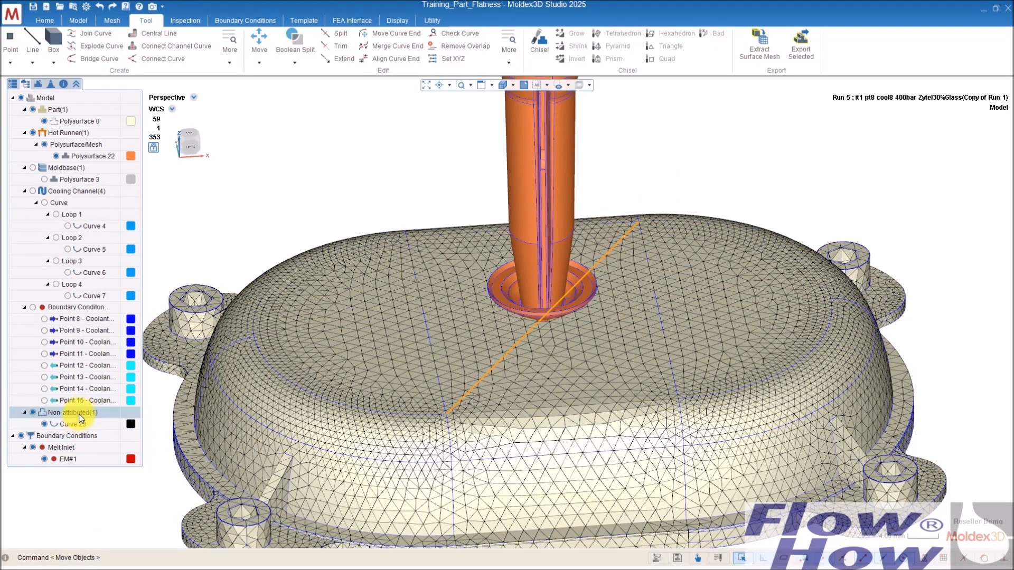
Delete the diagonal construction line from the part's top face
click(78, 424)
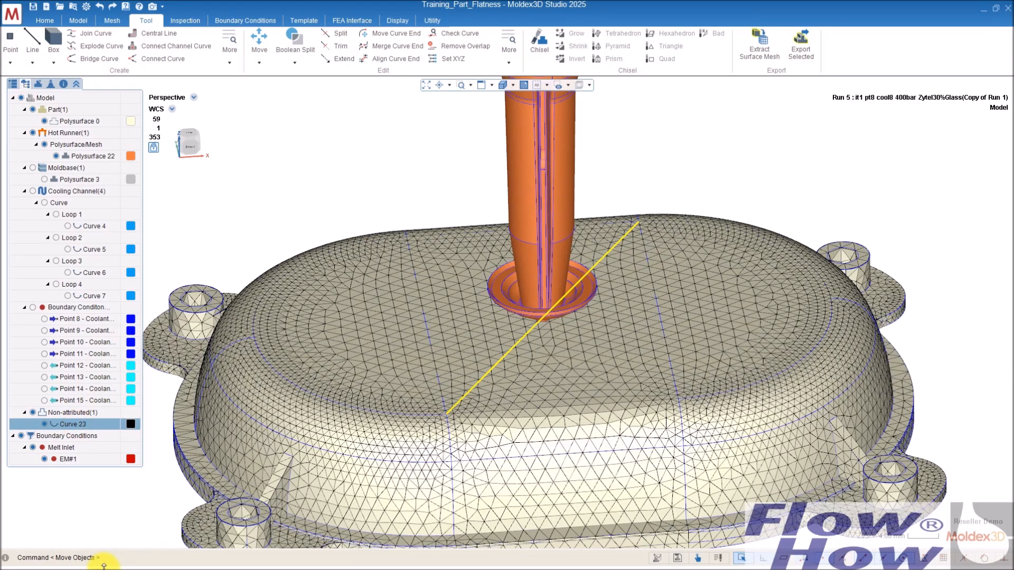
key(Delete)
scroll(379, 417, down, 8)
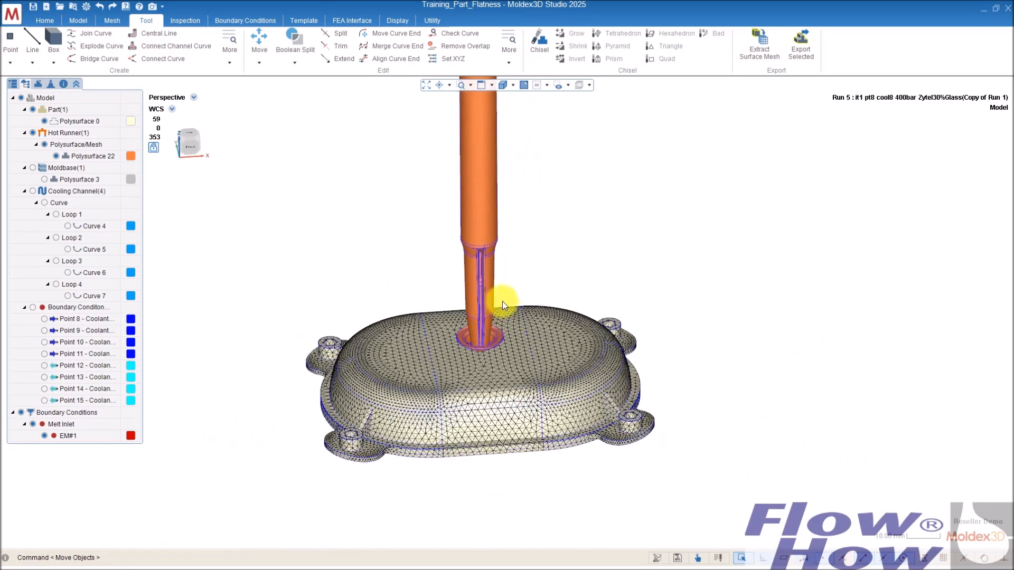
middle_drag(499, 268, 457, 325)
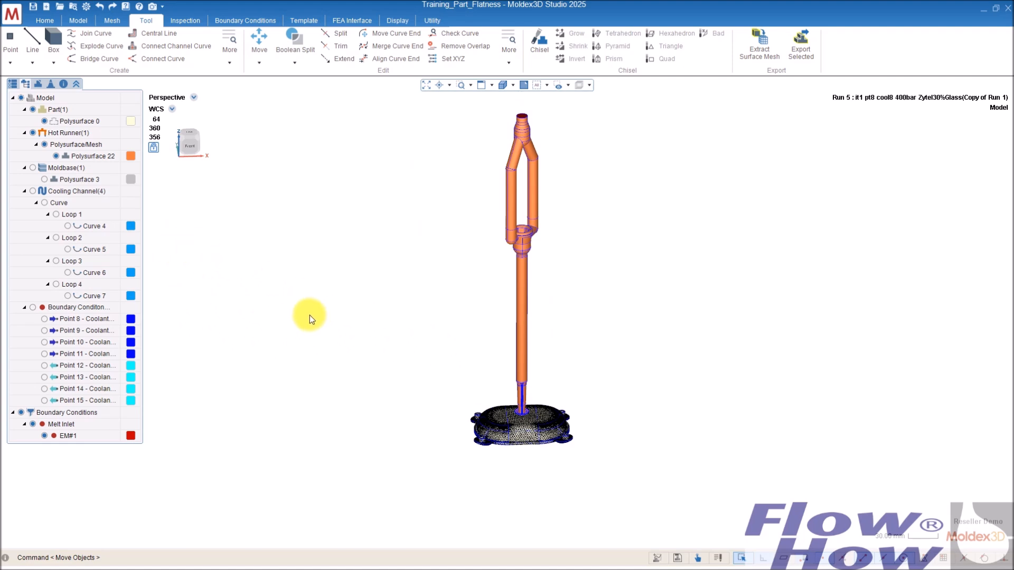
middle_drag(317, 309, 281, 297)
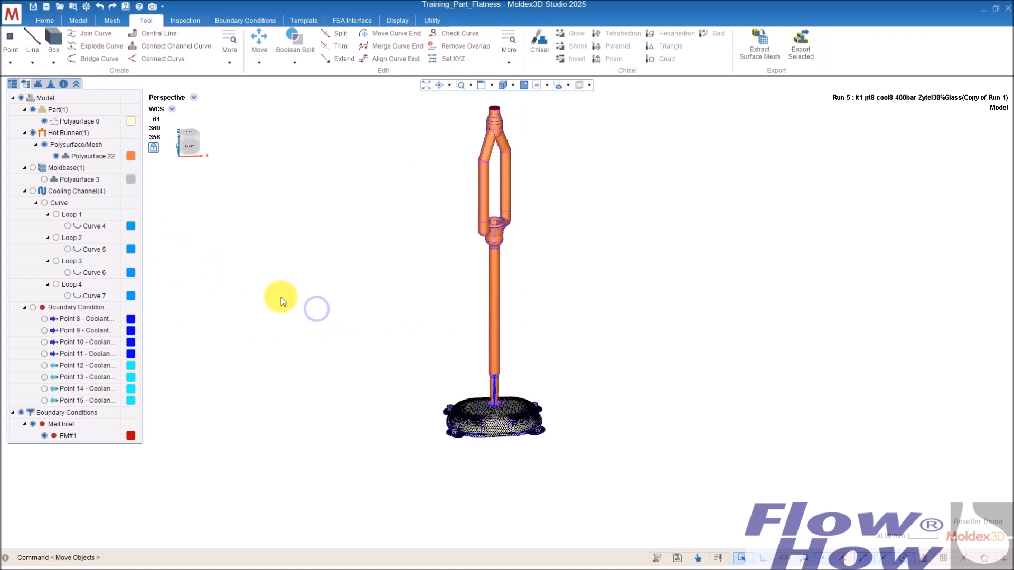
Show the moldbase and start redefining it in the Moldbase Wizard, keeping its length and width and proceeding to the height settings
click(32, 167)
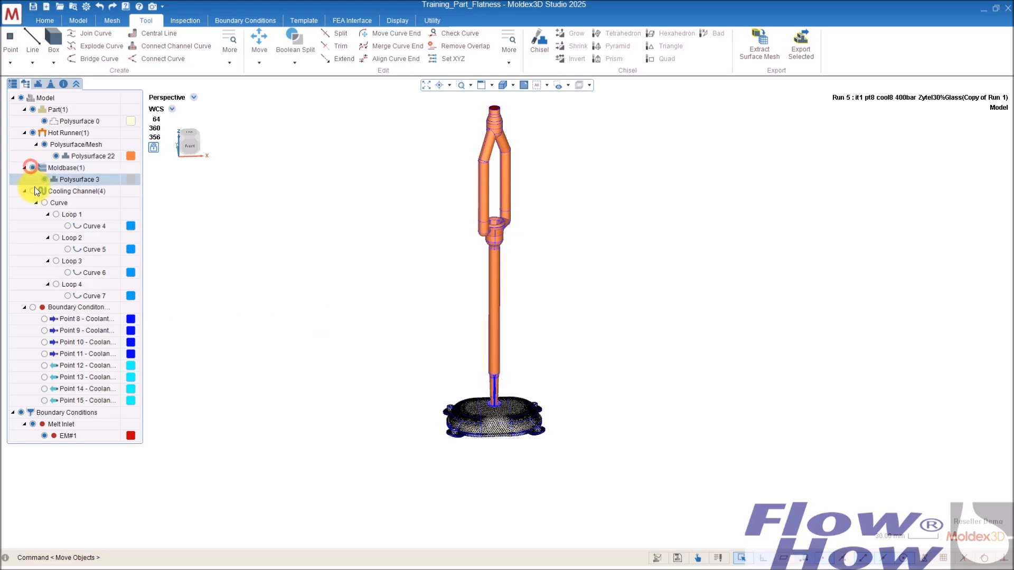
middle_drag(455, 256, 280, 232)
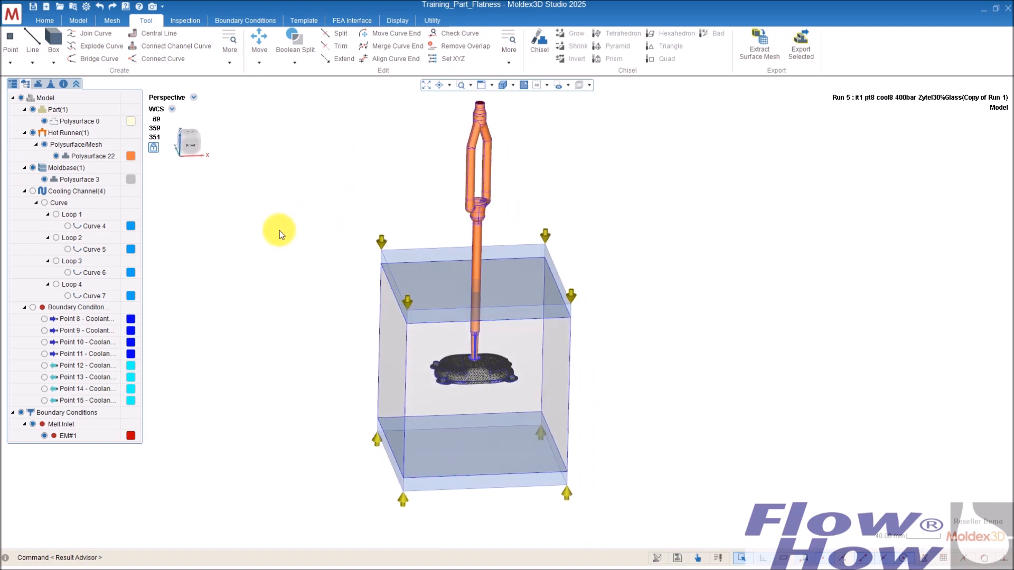
click(78, 21)
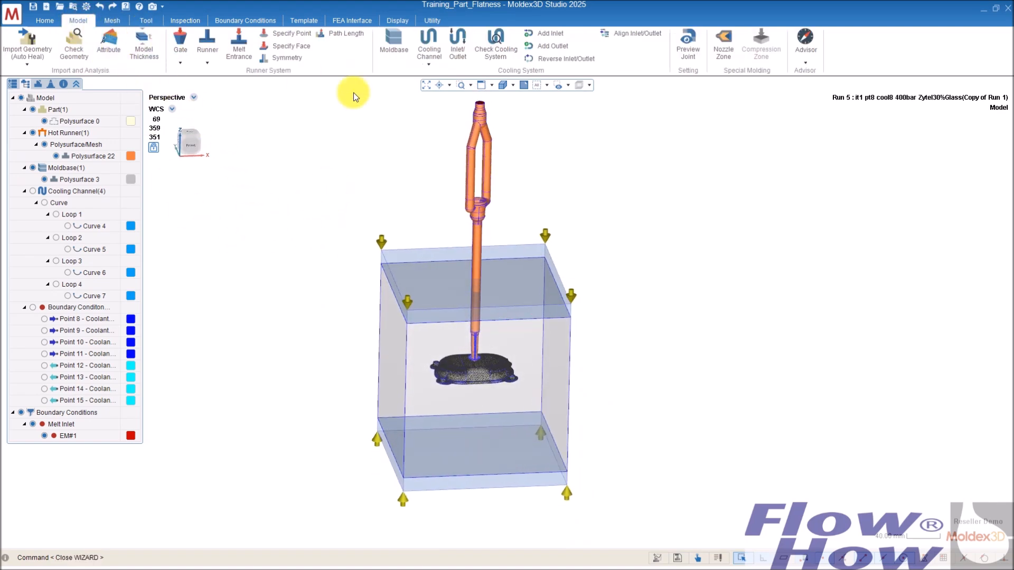
click(400, 40)
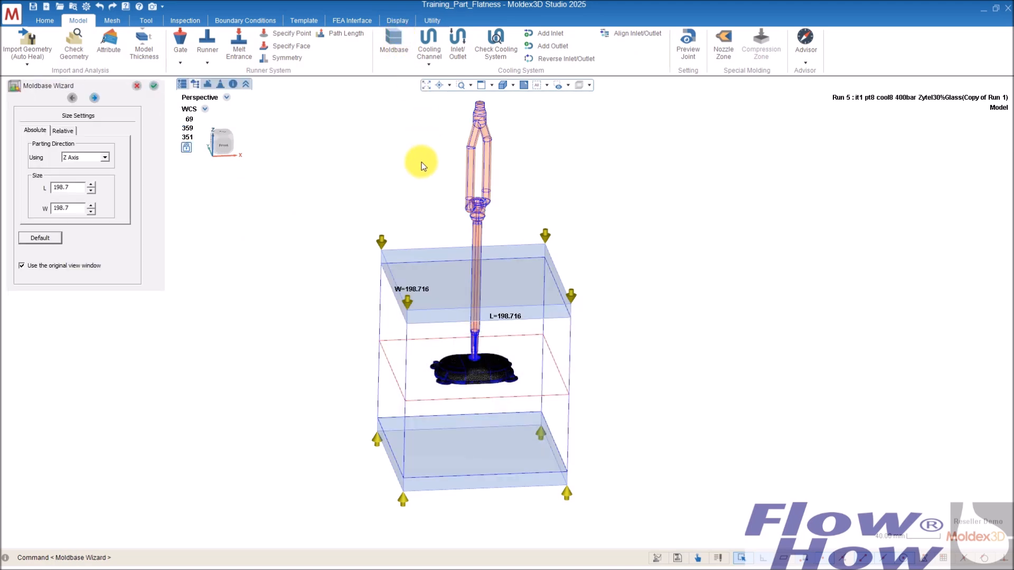
middle_drag(532, 337, 523, 293)
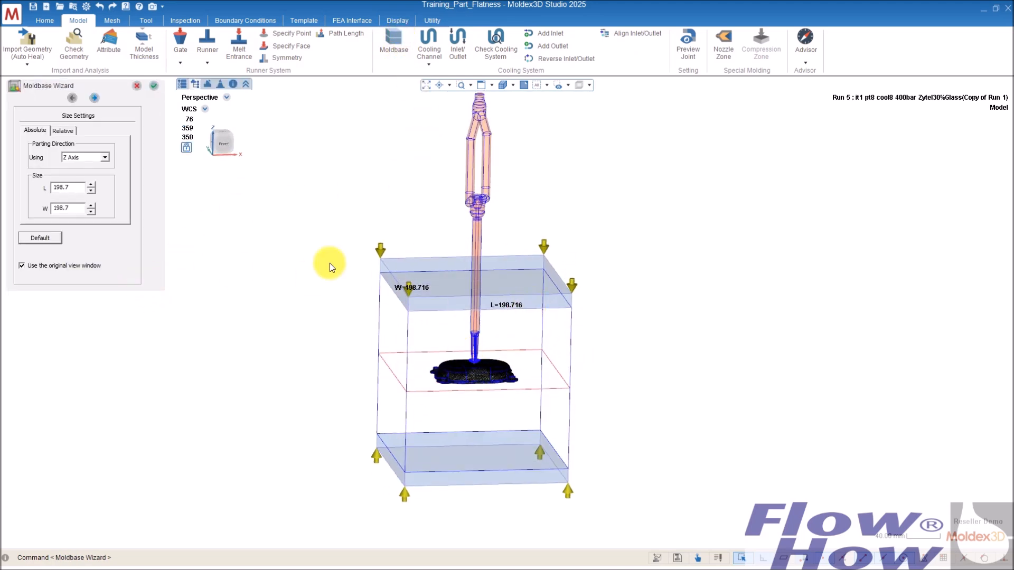
click(95, 98)
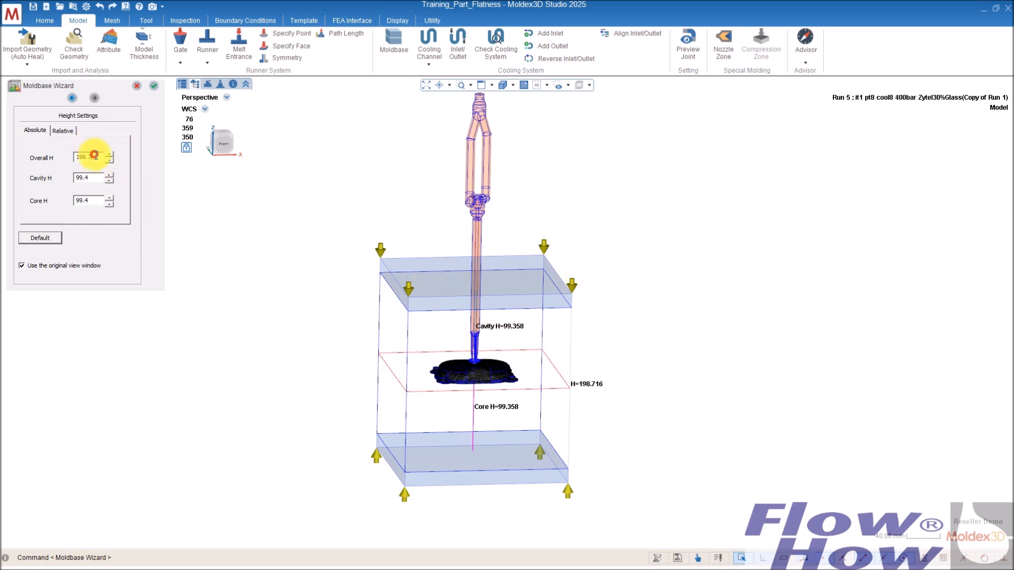
Try an overall moldbase height of 250
text(250)
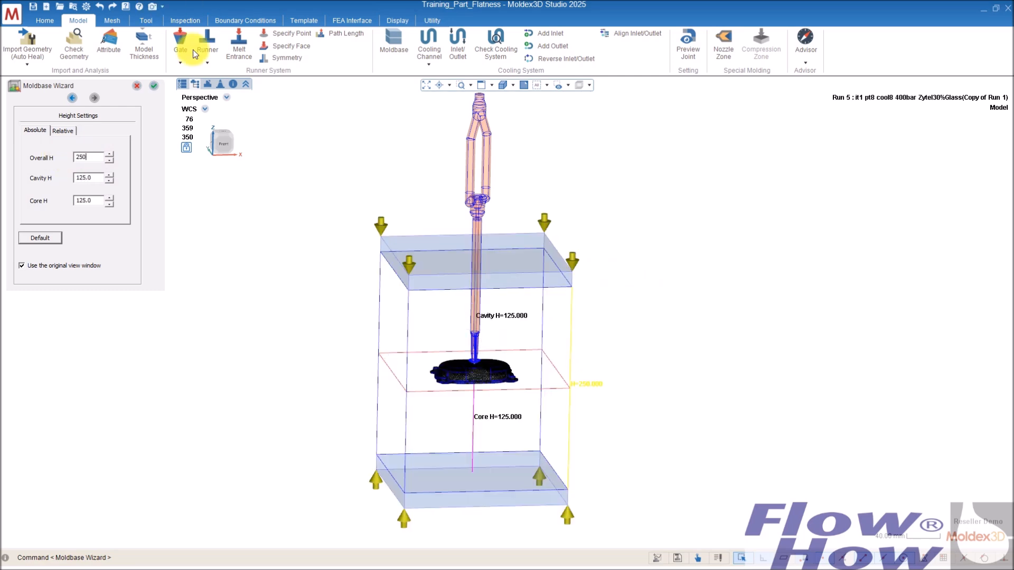
click(255, 275)
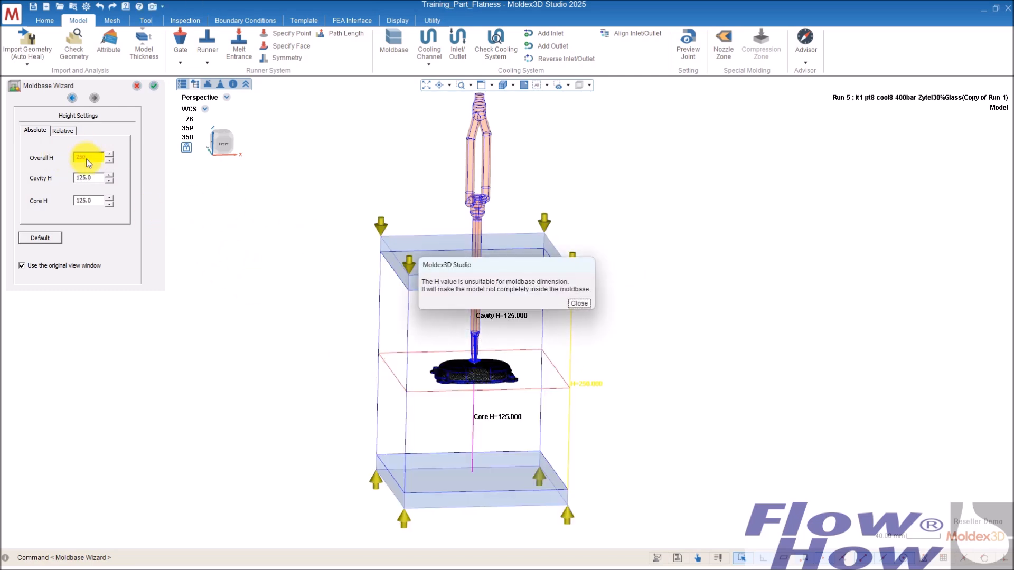
click(581, 303)
Rebuild the moldbase from an overall height of 450, with the core height then set to 150
mouse_move(372, 348)
middle_down()
mouse_move(521, 280)
mouse_move(548, 251)
mouse_move(542, 301)
mouse_move(515, 140)
middle_up()
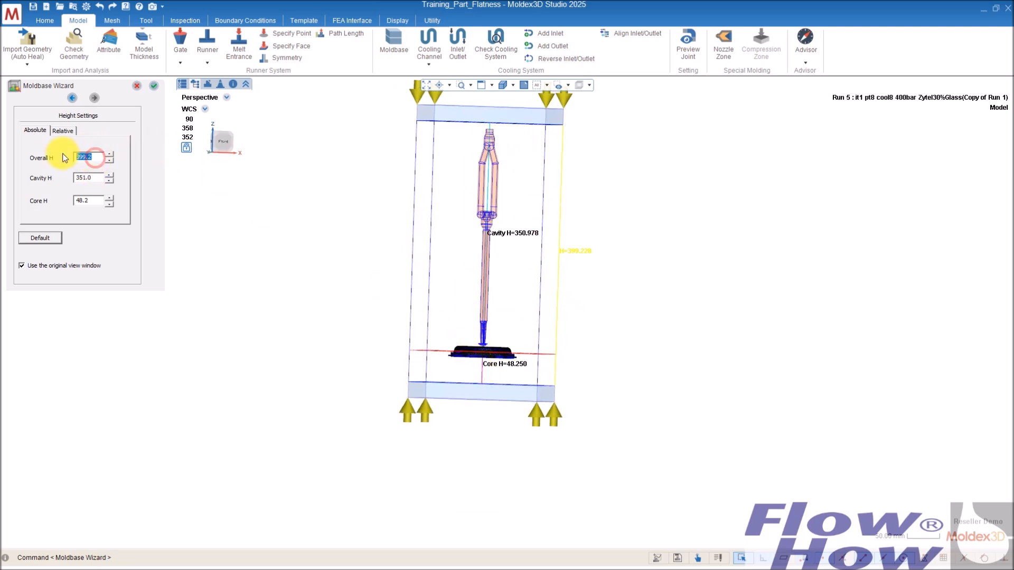
text(450)
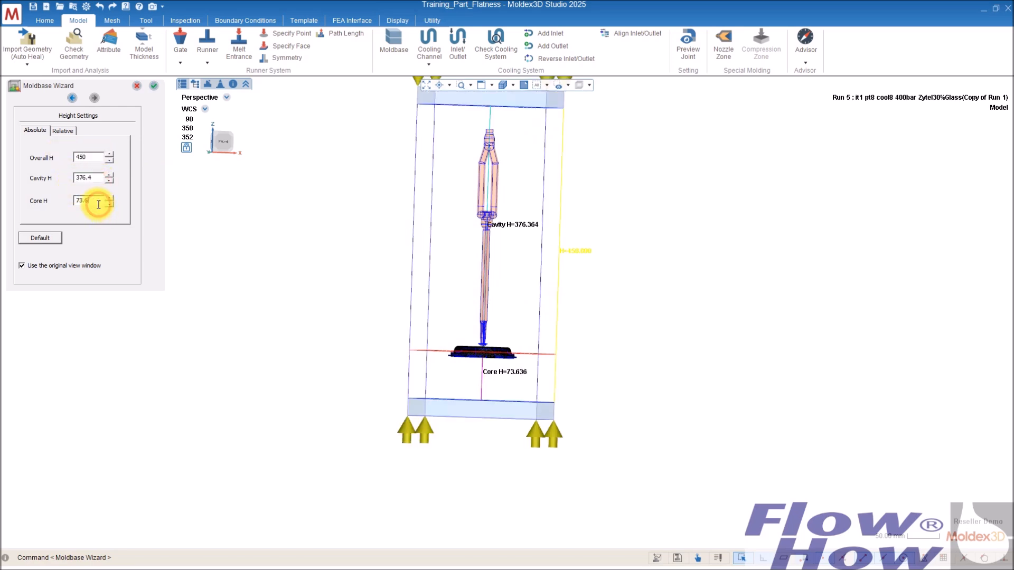
text(150)
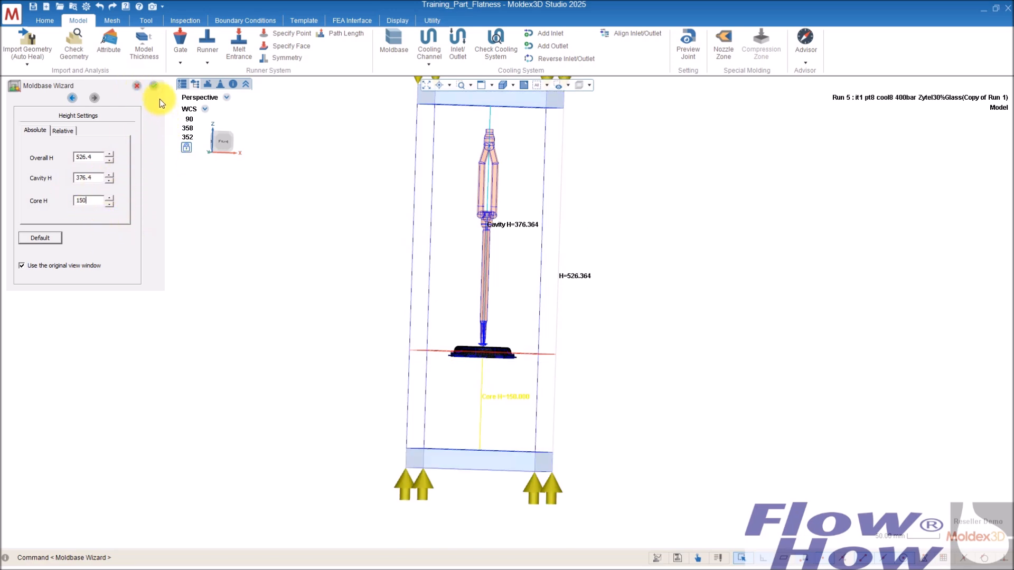
click(153, 86)
Examine how the hot runner and part sit inside the resized moldbase
scroll(488, 279, down, 4)
right_drag(572, 243, 632, 289)
right_drag(561, 264, 388, 231)
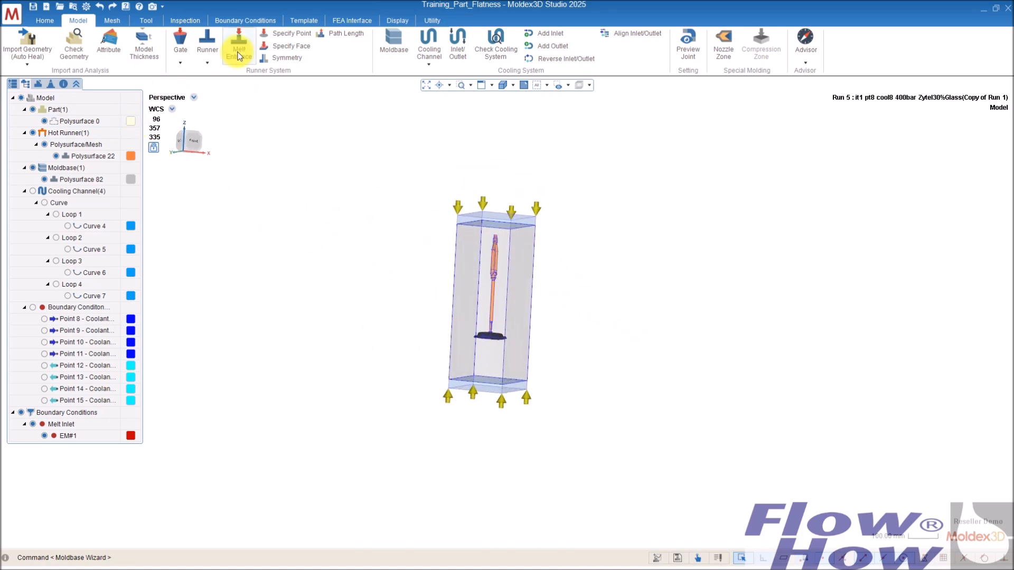
middle_drag(433, 247, 383, 301)
right_drag(471, 353, 448, 385)
scroll(459, 375, up, 4)
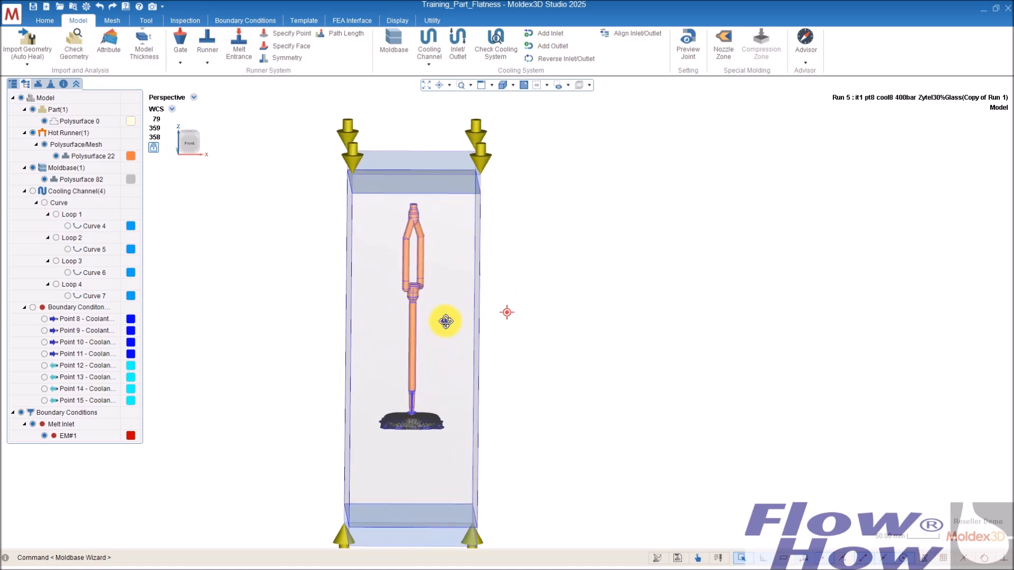
right_drag(445, 321, 502, 321)
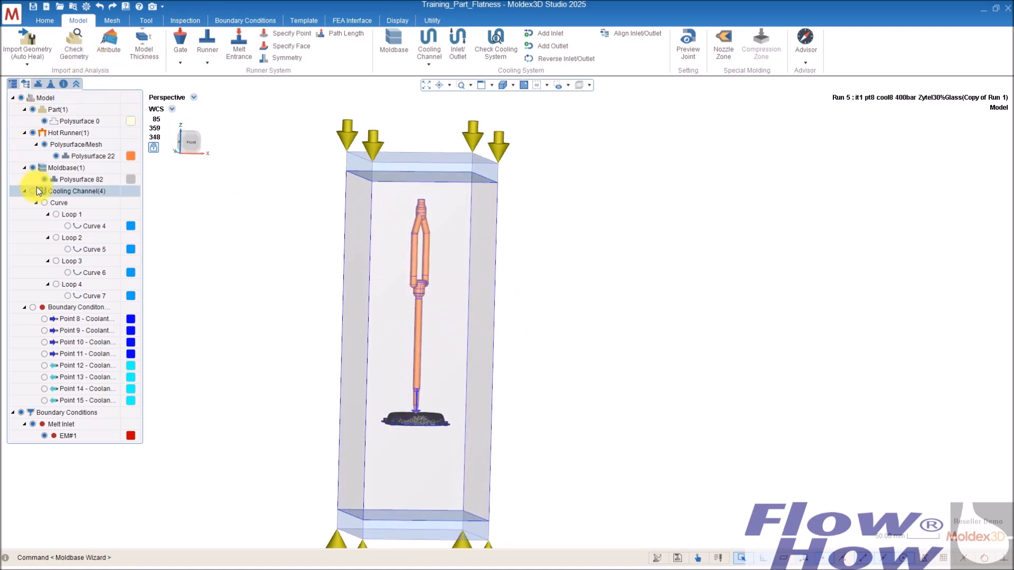
Hide the moldbase and the part so that only the hot runner remains displayed
click(32, 167)
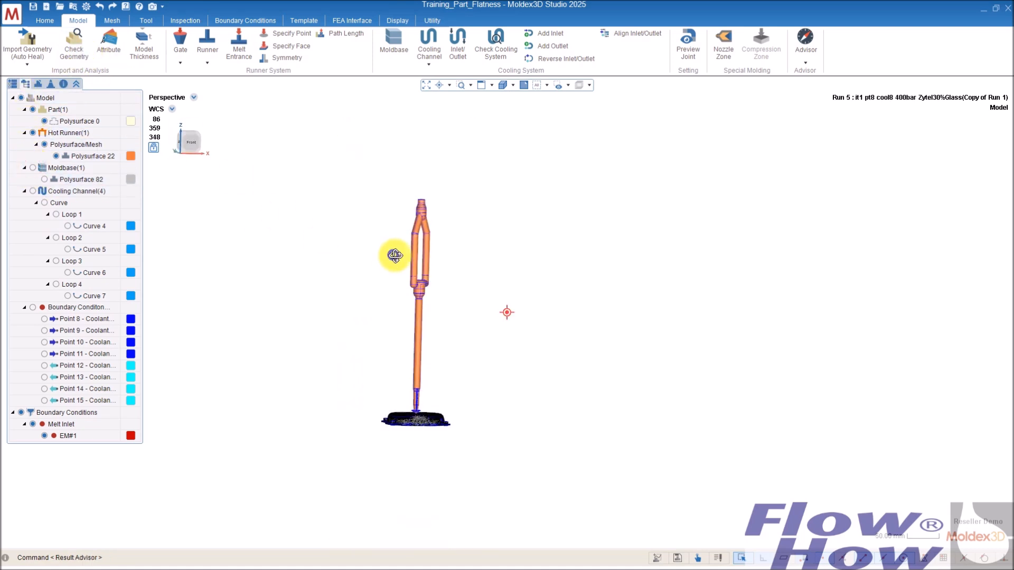
scroll(457, 378, up, 3)
scroll(457, 378, up, 2)
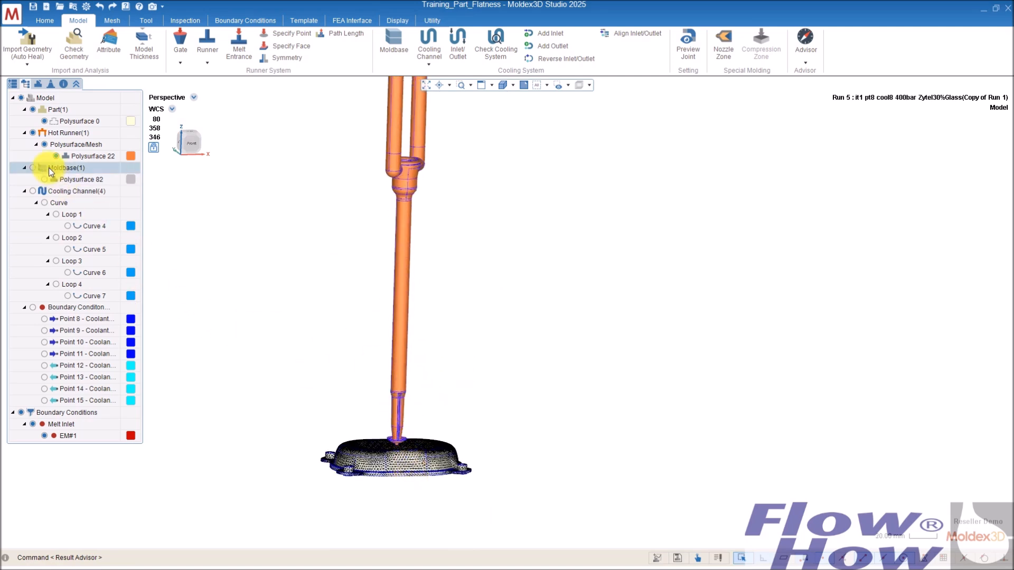
click(44, 121)
click(258, 182)
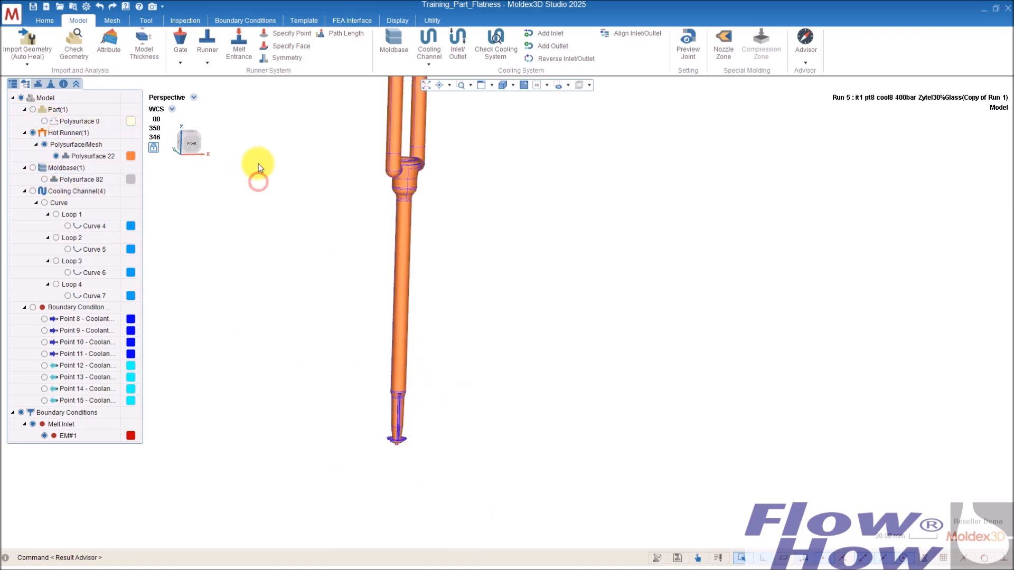
Apply node seeding to the hot runner polysurface with a global mesh size of 1
click(114, 20)
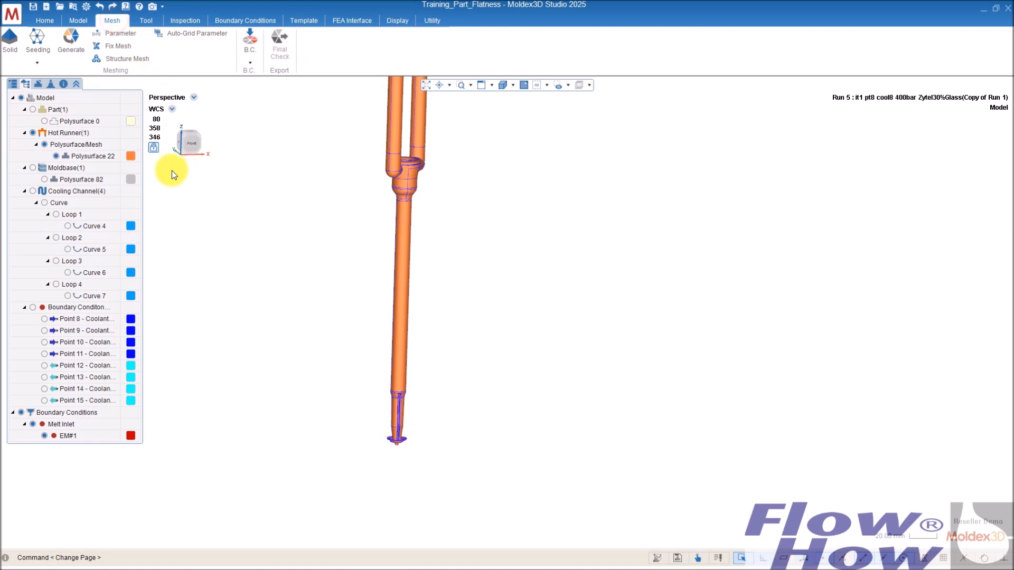
click(38, 42)
click(411, 152)
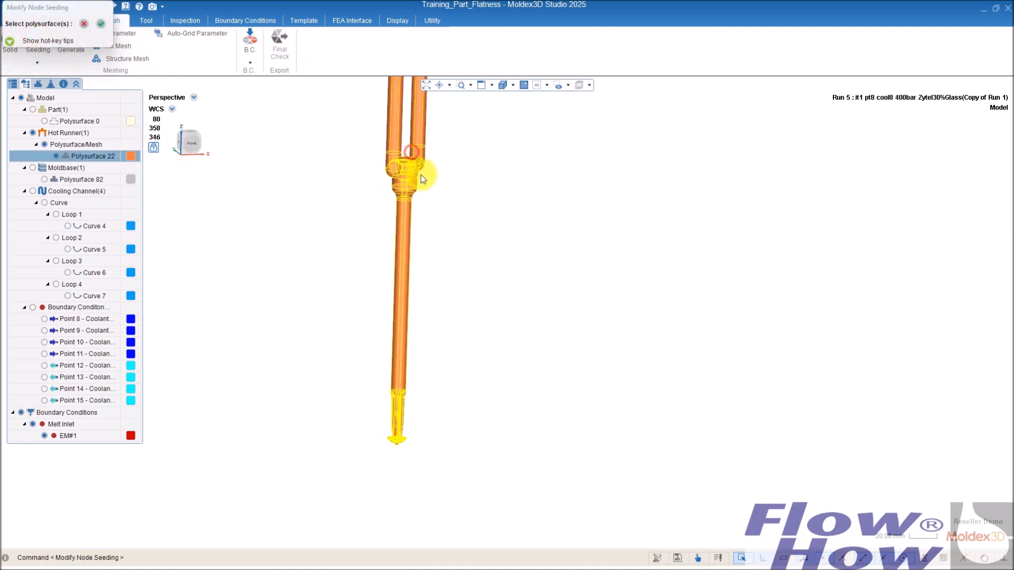
click(100, 24)
middle_drag(310, 273, 414, 321)
text(1)
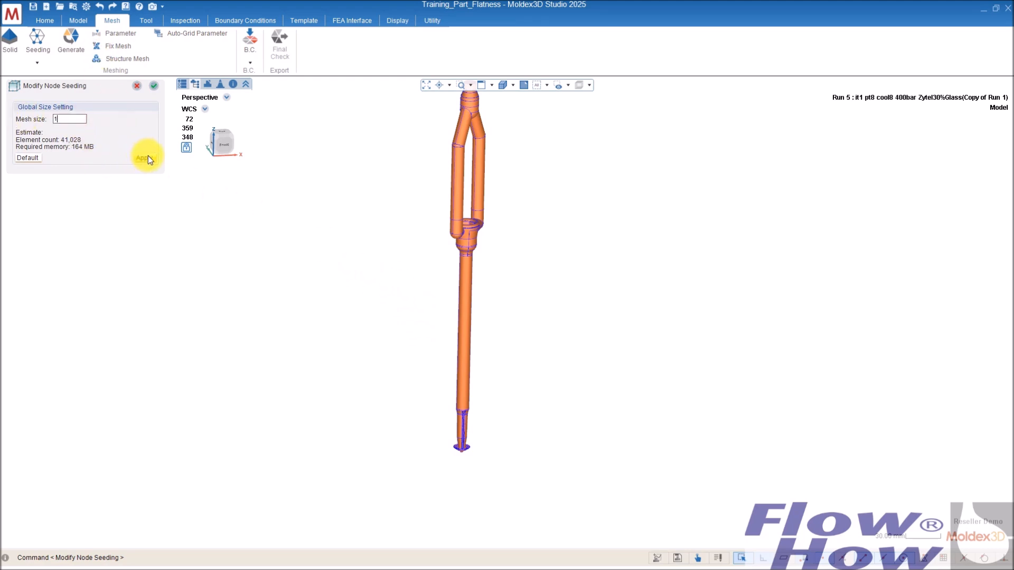
click(148, 157)
Examine the node spacing around the hot runner's inlet face and upper branches
scroll(375, 257, down, 2)
middle_drag(468, 203, 458, 176)
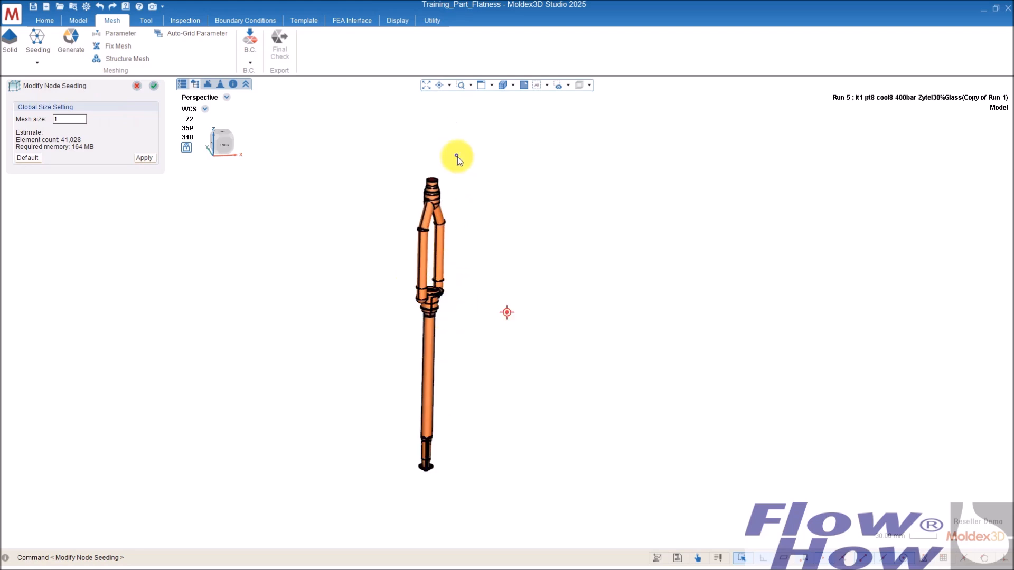
scroll(430, 197, up, 5)
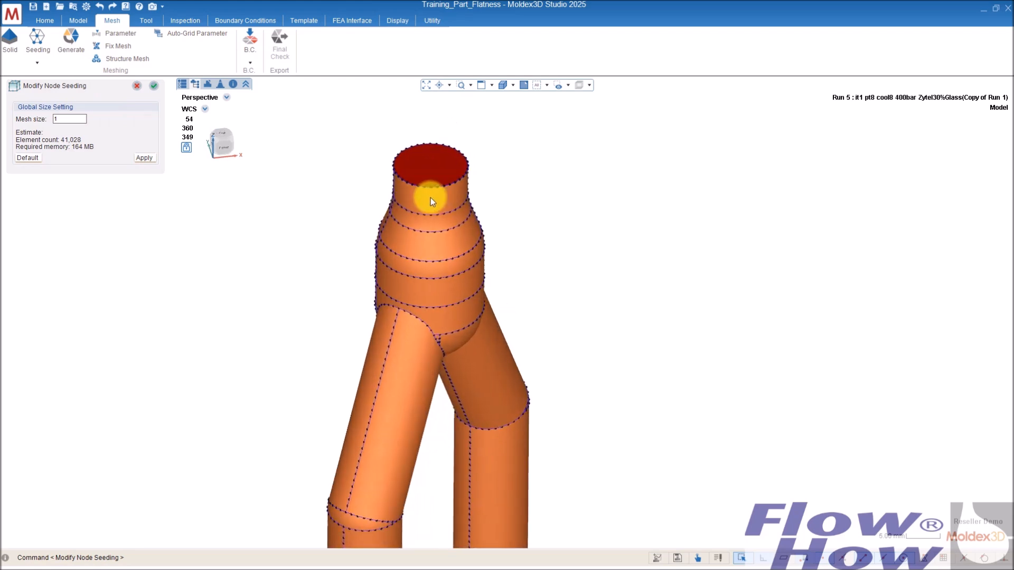
scroll(395, 163, up, 1)
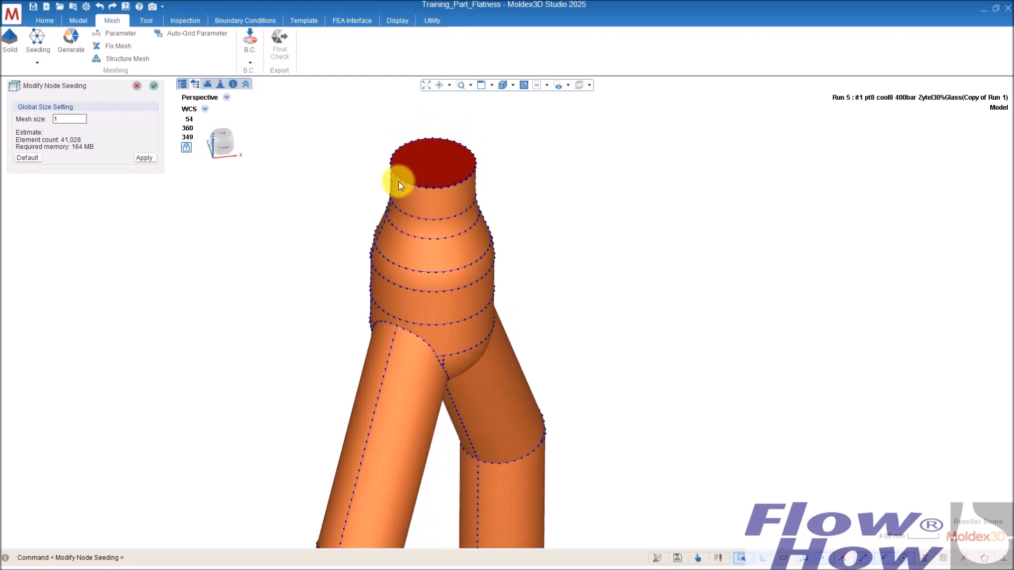
mouse_move(391, 184)
middle_down()
mouse_move(404, 185)
mouse_move(407, 166)
middle_up()
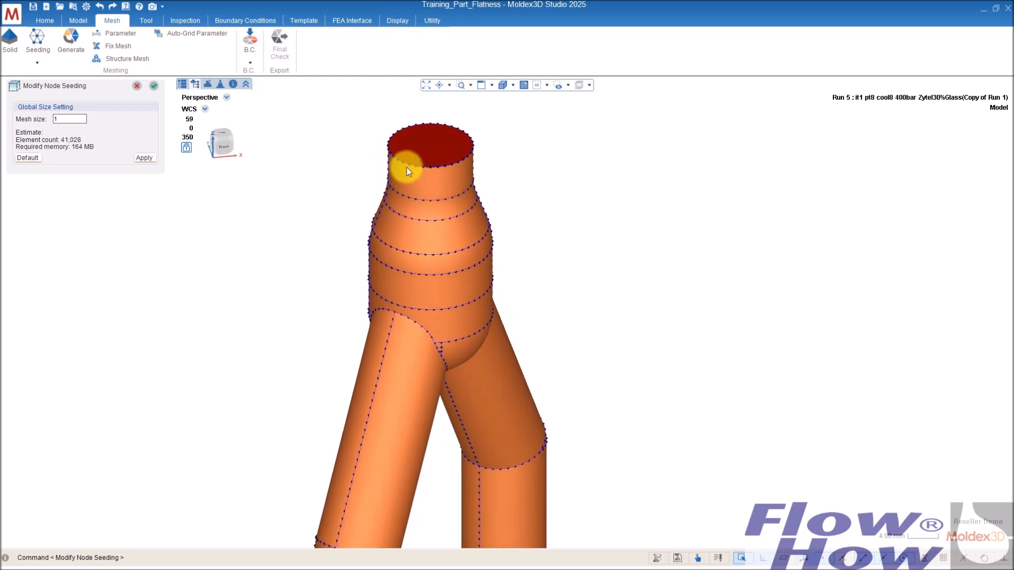
scroll(451, 177, down, 5)
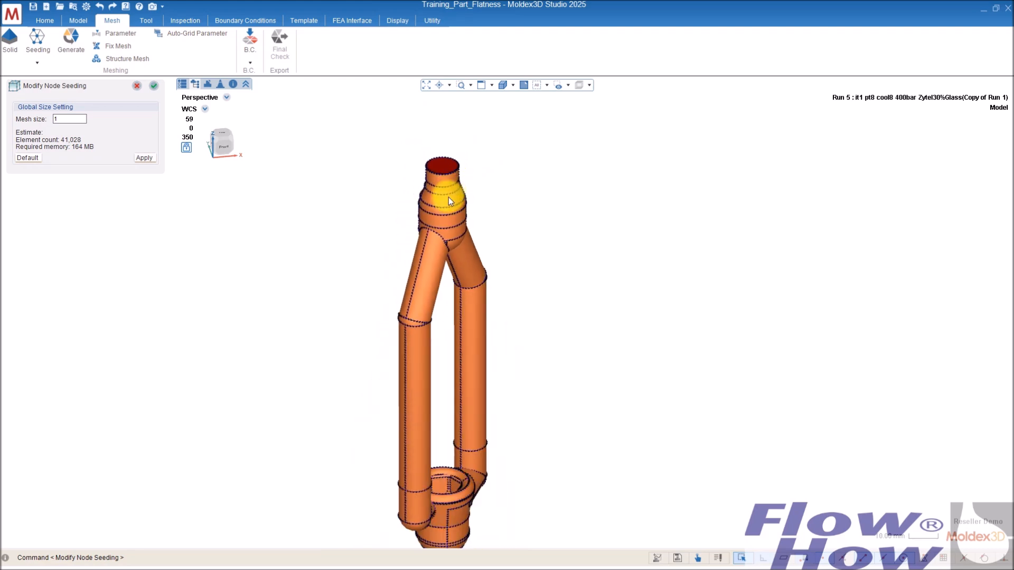
Examine the node spacing along the hot runner's nozzle and around the small gate end at its tip
scroll(447, 196, down, 6)
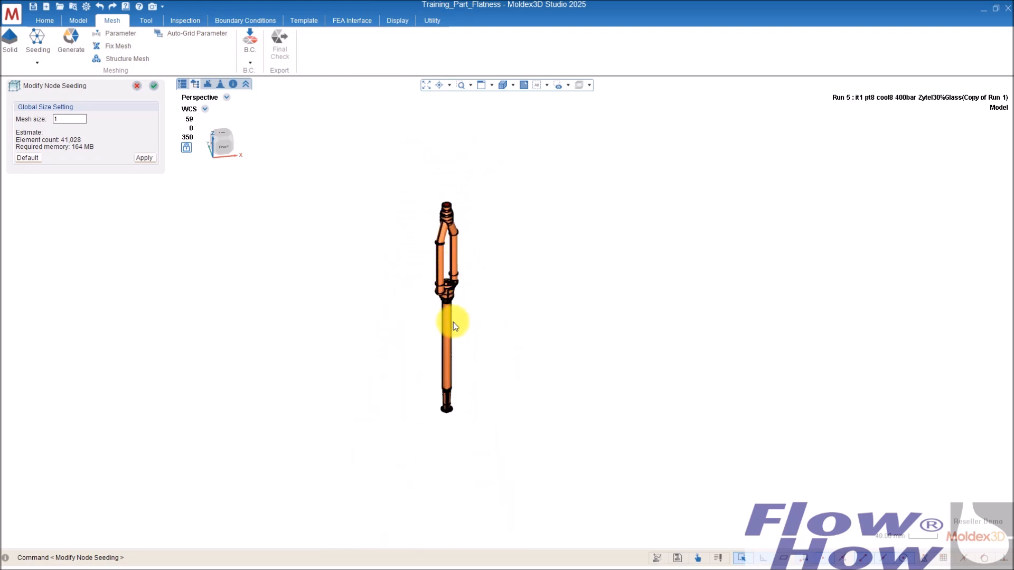
middle_drag(478, 325, 475, 251)
scroll(440, 354, up, 8)
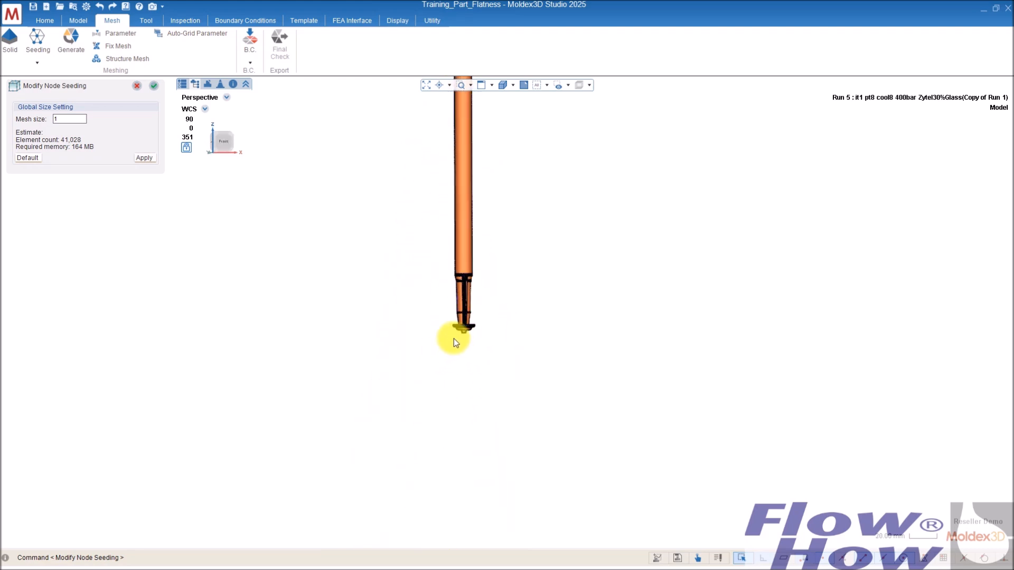
middle_drag(472, 346, 471, 314)
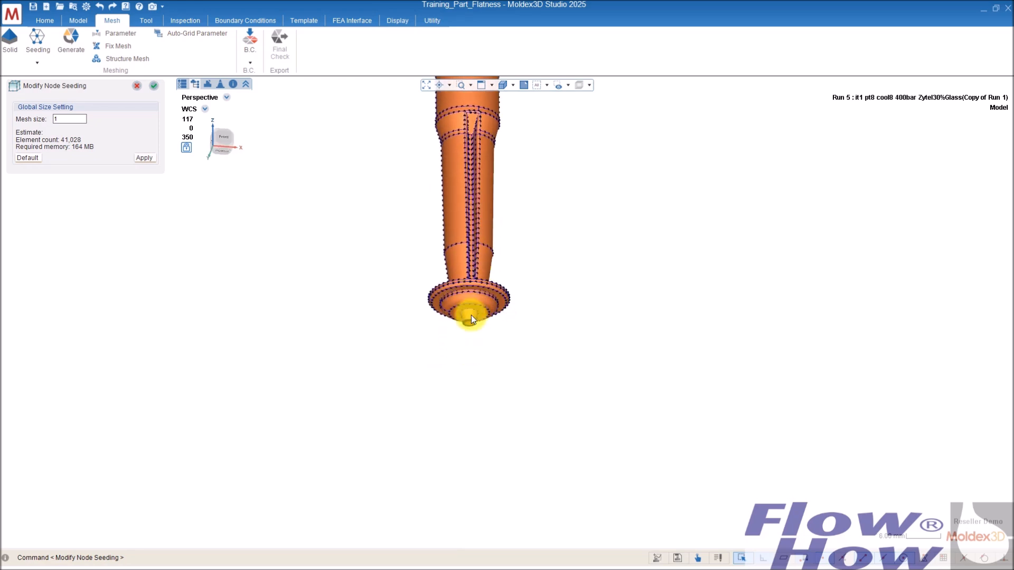
scroll(462, 322, up, 3)
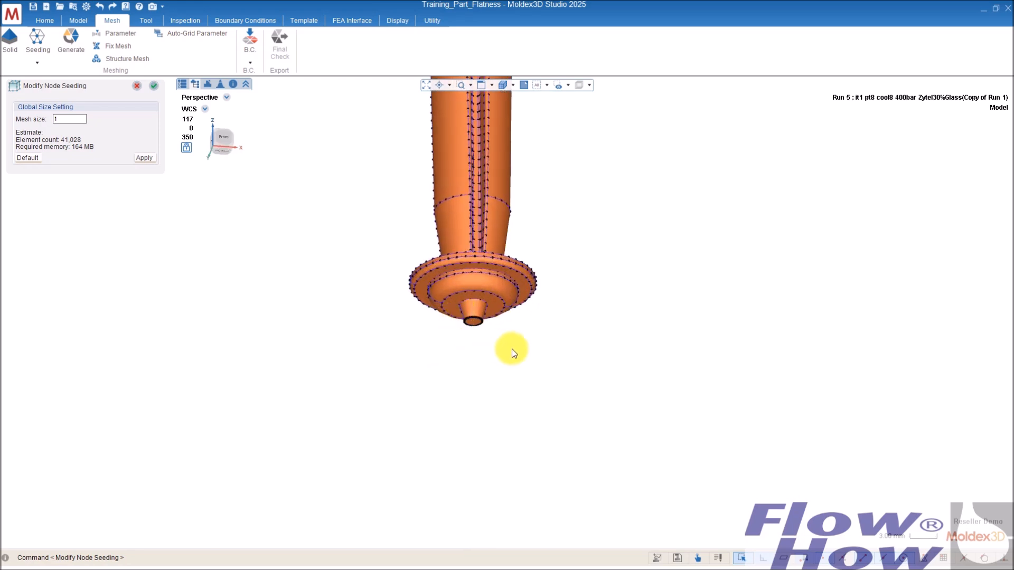
scroll(487, 338, up, 5)
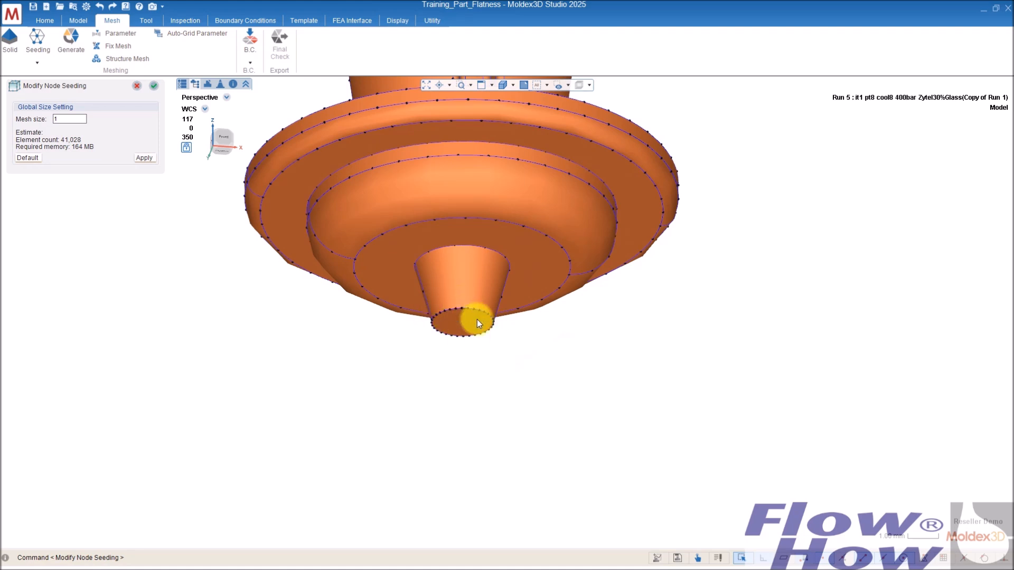
scroll(480, 322, down, 5)
mouse_move(483, 290)
middle_down()
mouse_move(483, 271)
mouse_move(484, 290)
middle_up()
middle_drag(479, 301, 474, 305)
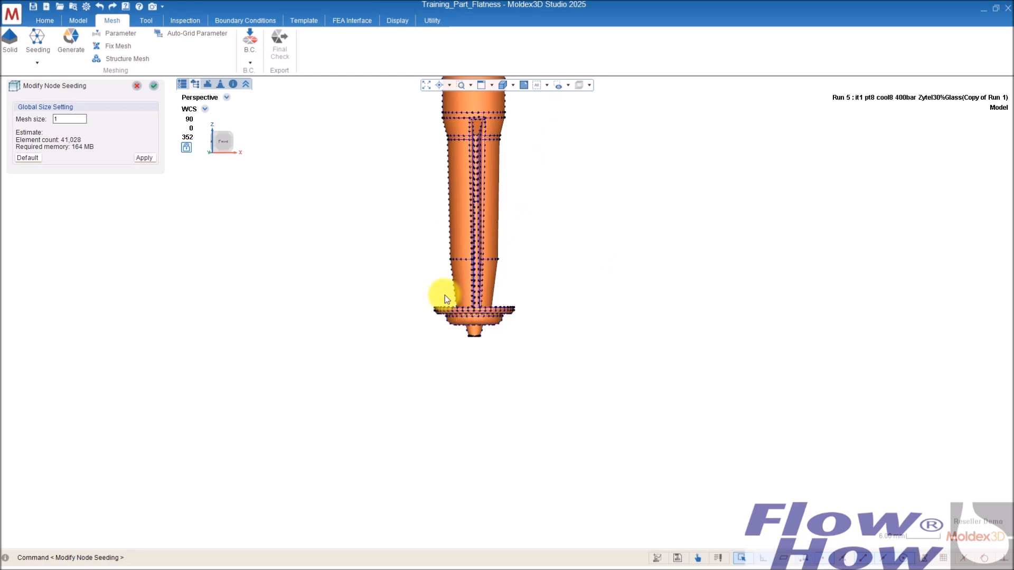
Accept the hot runner's global node seeding and proceed to adjusting the seeding of individual edges
scroll(464, 328, up, 5)
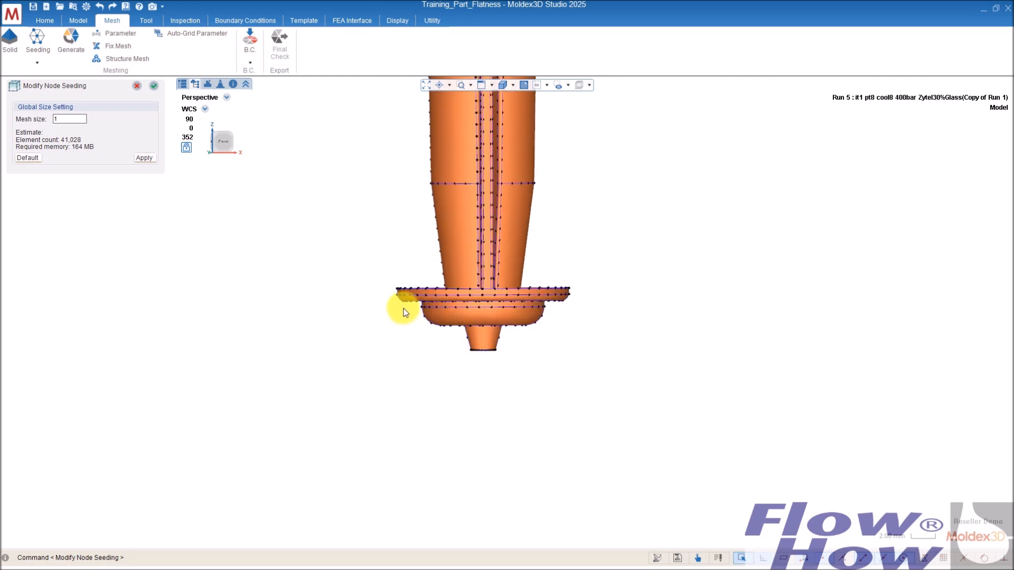
scroll(407, 322, down, 3)
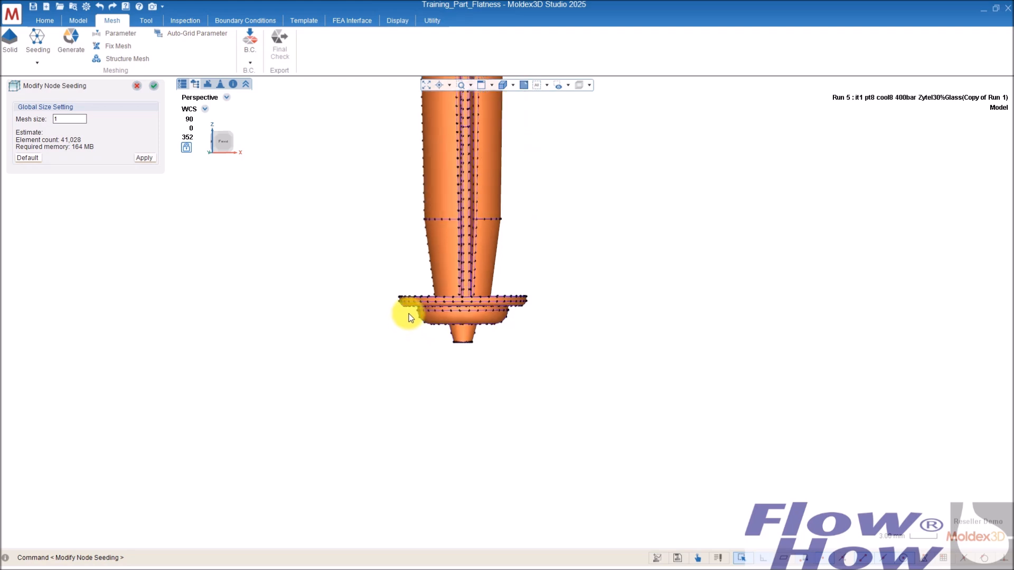
click(154, 85)
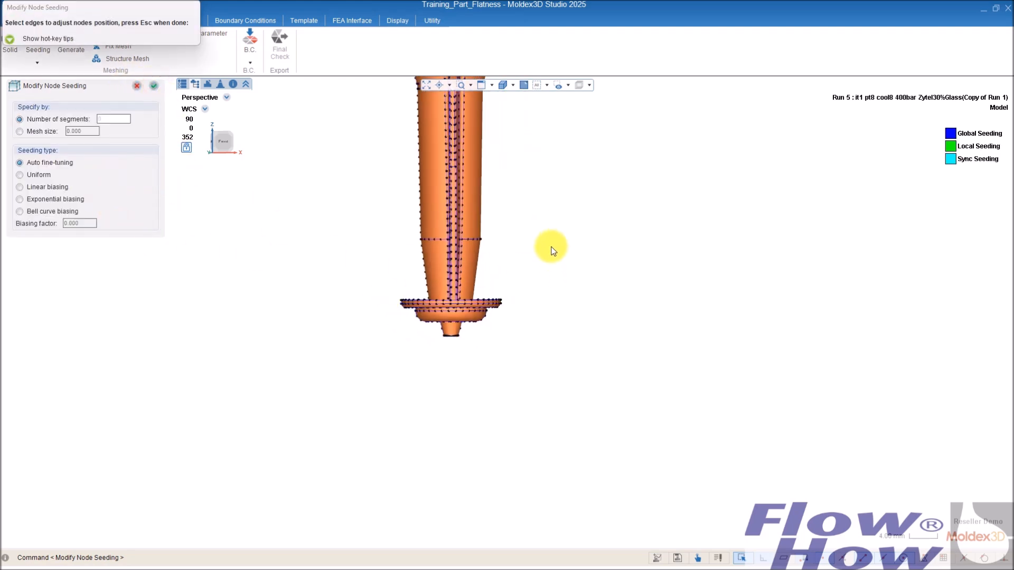
Select the edges around the flange at the nozzle's gate end and seed them with a local mesh size of 0.336
mouse_move(553, 250)
mouse_down()
mouse_move(349, 316)
mouse_move(346, 327)
mouse_up()
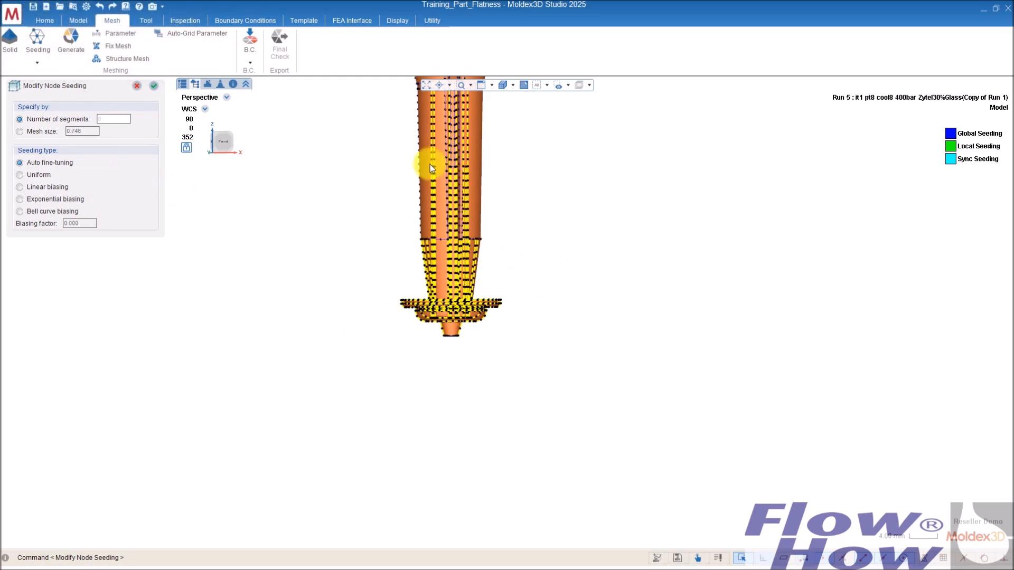
drag(555, 261, 371, 326)
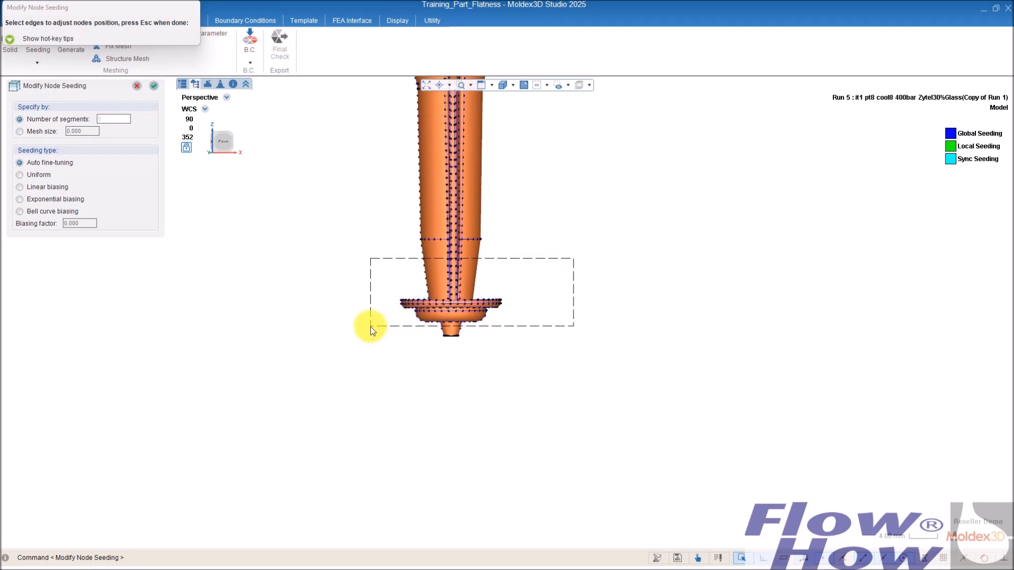
drag(370, 326, 370, 326)
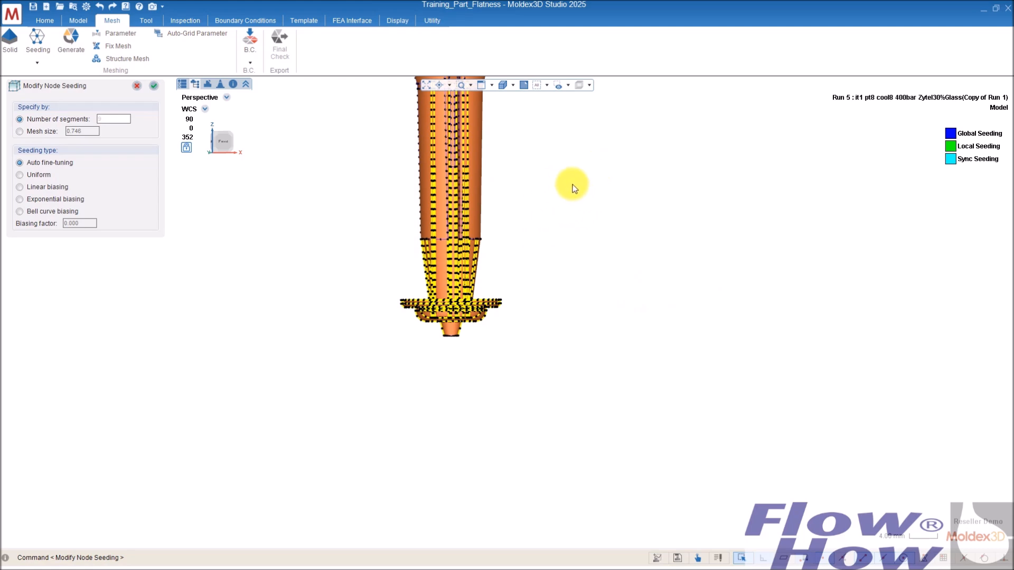
drag(442, 238, 380, 265)
middle_drag(584, 215, 546, 263)
scroll(450, 318, up, 5)
middle_drag(307, 280, 295, 228)
click(43, 132)
click(85, 132)
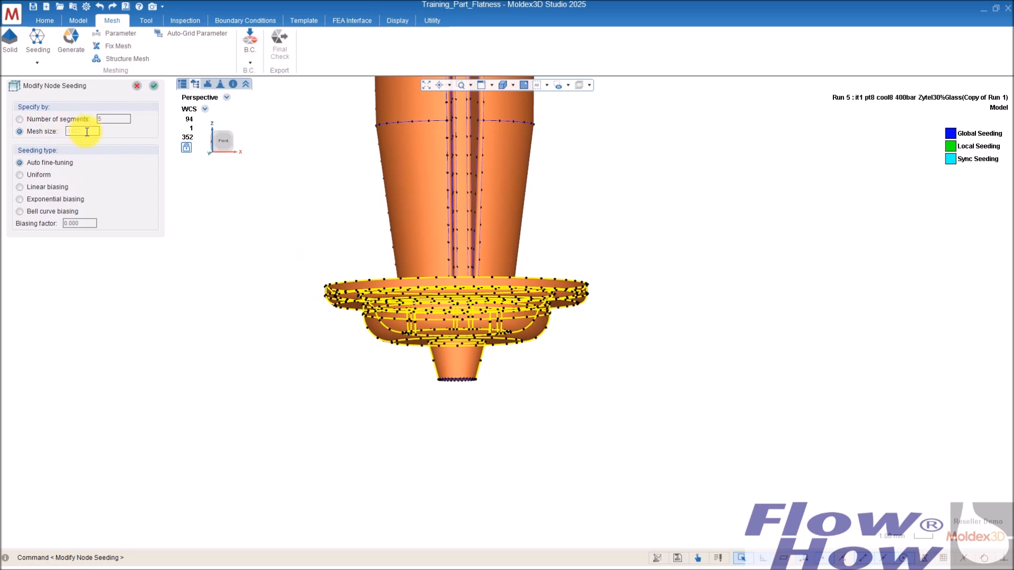
click(79, 132)
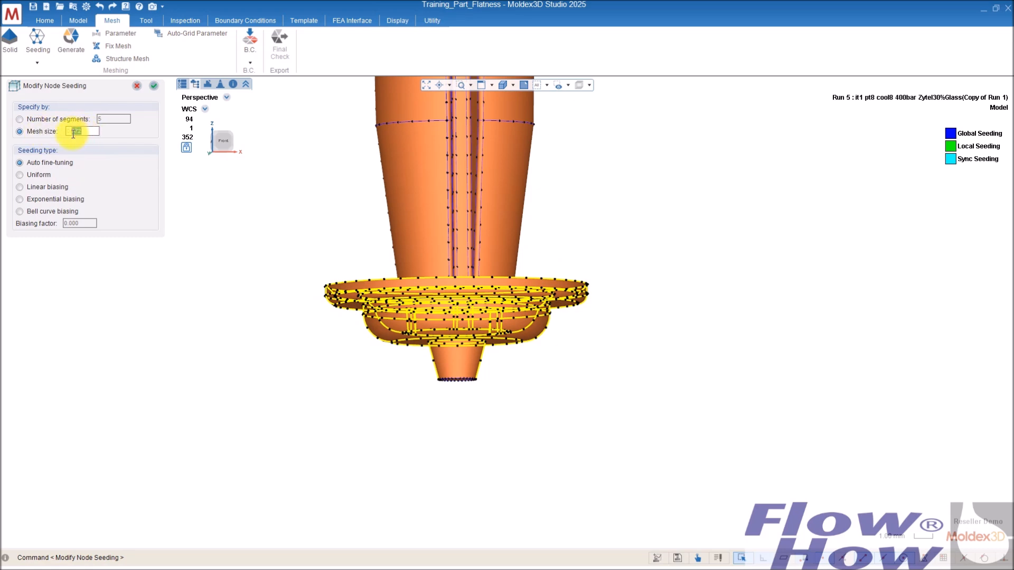
key(Return)
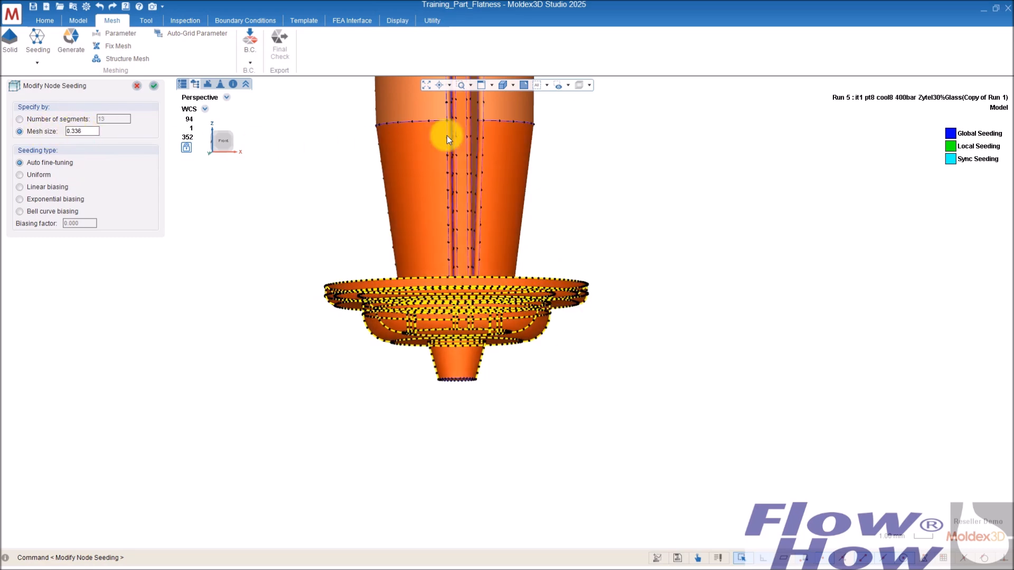
Assign a local mesh size to the small group of edges midway along the lower nozzle and finish the node seeding
scroll(528, 148, down, 4)
middle_drag(594, 115, 567, 284)
right_drag(569, 215, 558, 270)
middle_drag(446, 248, 439, 281)
click(358, 267)
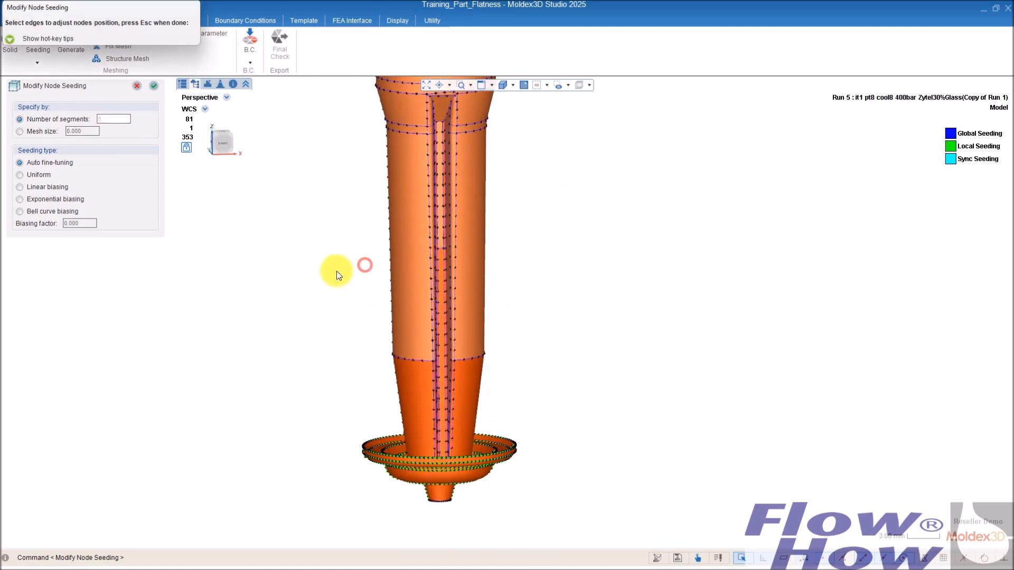
drag(311, 293, 577, 184)
drag(337, 325, 561, 174)
click(34, 134)
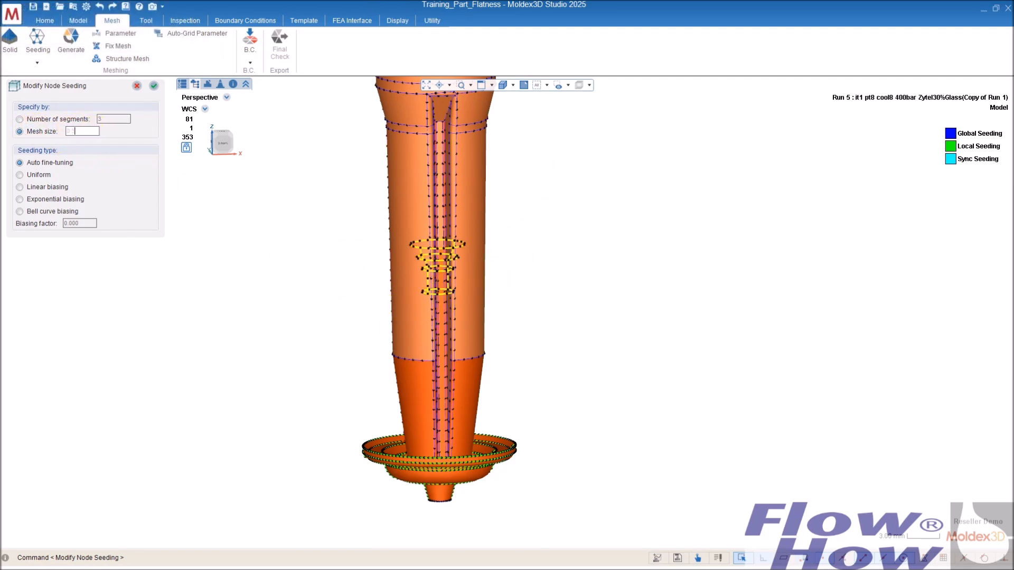
key(Return)
click(153, 86)
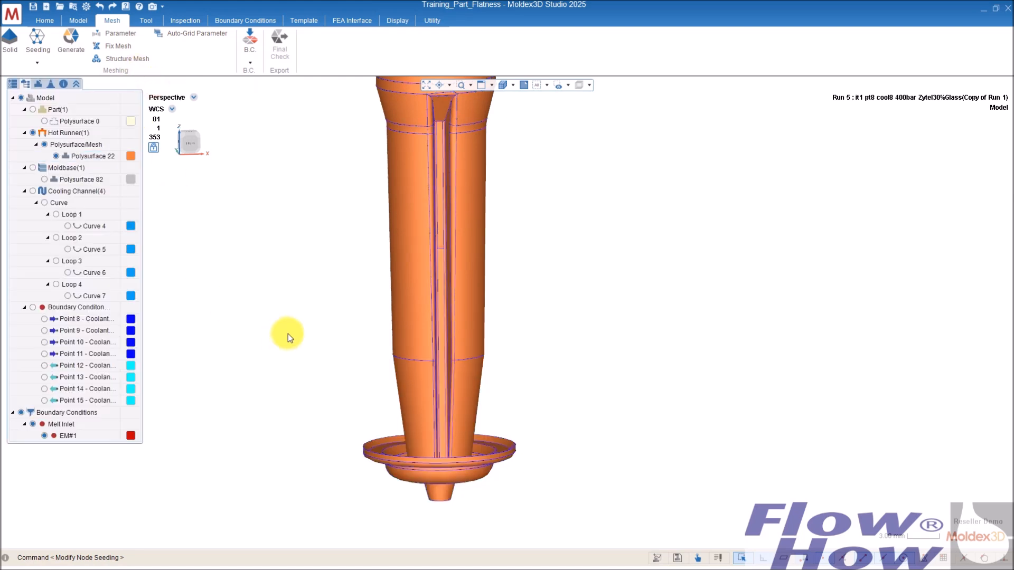
Generate the surface mesh of the part and runner, and close the mesh generation wizard
scroll(309, 311, down, 5)
middle_drag(462, 244, 552, 359)
scroll(551, 321, down, 1)
scroll(551, 320, down, 1)
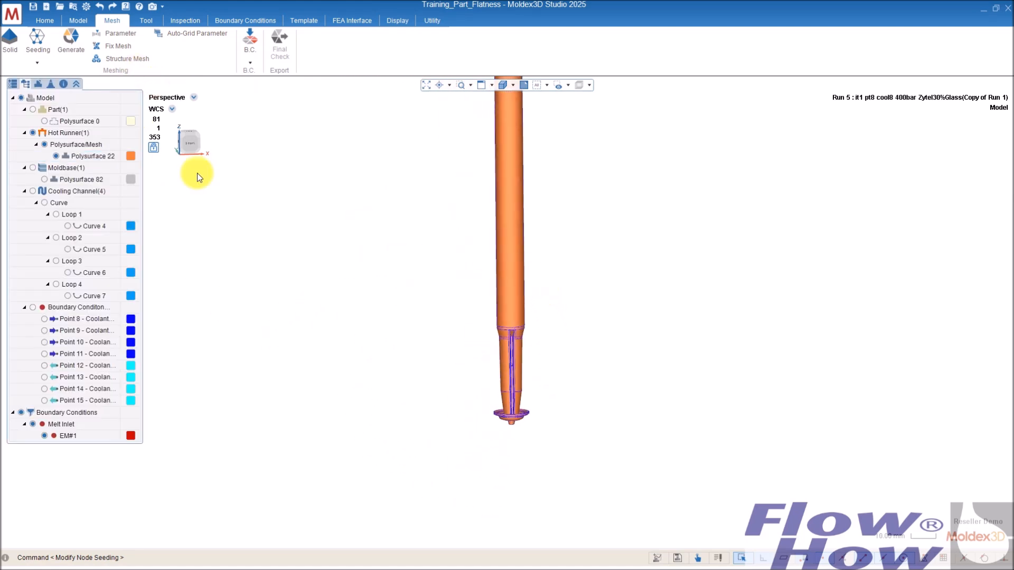
click(70, 38)
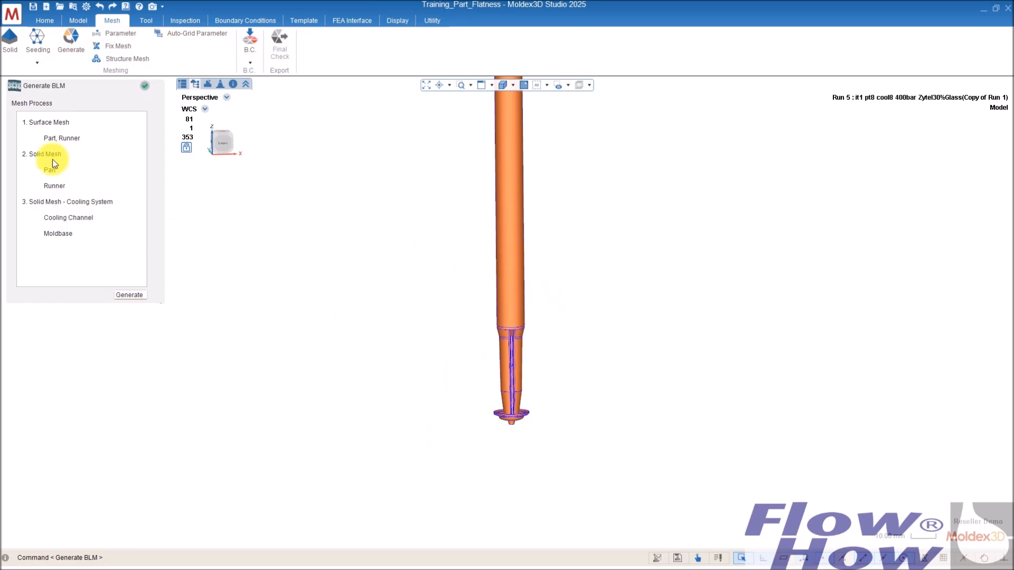
click(130, 295)
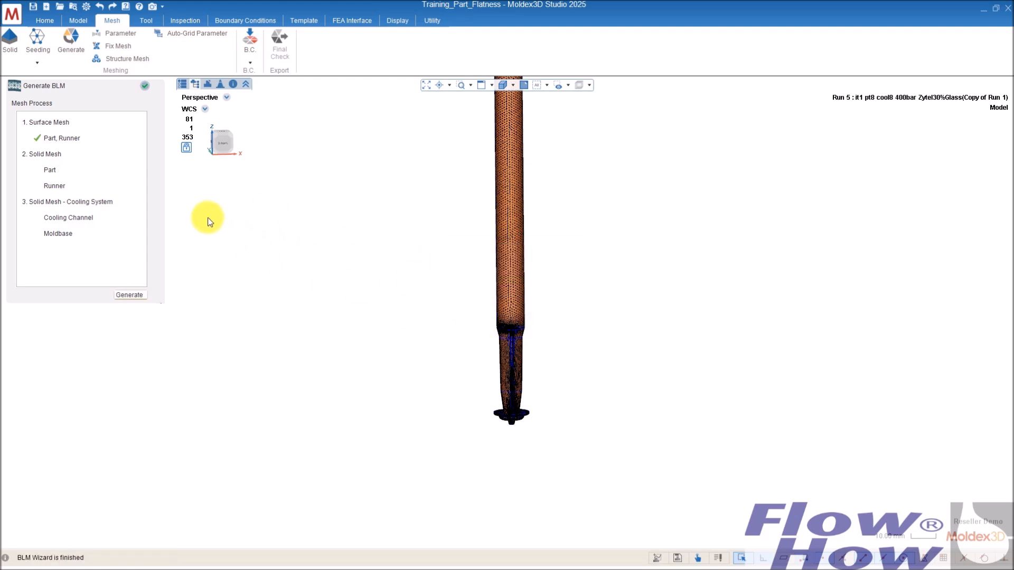
scroll(585, 337, down, 2)
mouse_move(585, 336)
middle_down()
mouse_move(480, 289)
mouse_move(601, 264)
mouse_move(586, 217)
mouse_move(556, 274)
mouse_move(575, 263)
mouse_move(576, 210)
mouse_move(570, 294)
mouse_move(579, 265)
mouse_move(561, 312)
mouse_move(597, 357)
mouse_move(647, 353)
mouse_move(550, 324)
mouse_move(576, 332)
middle_up()
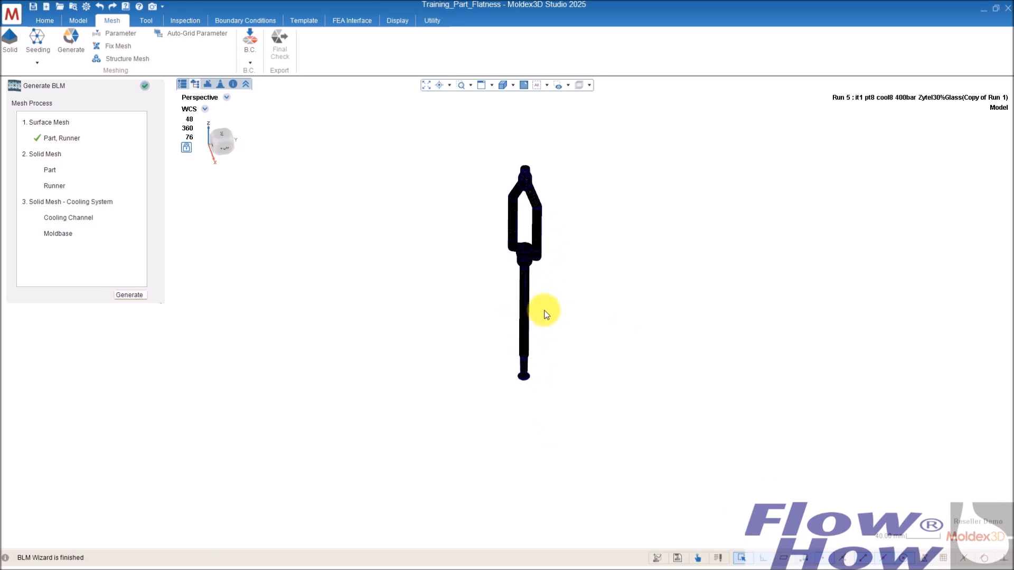
click(145, 86)
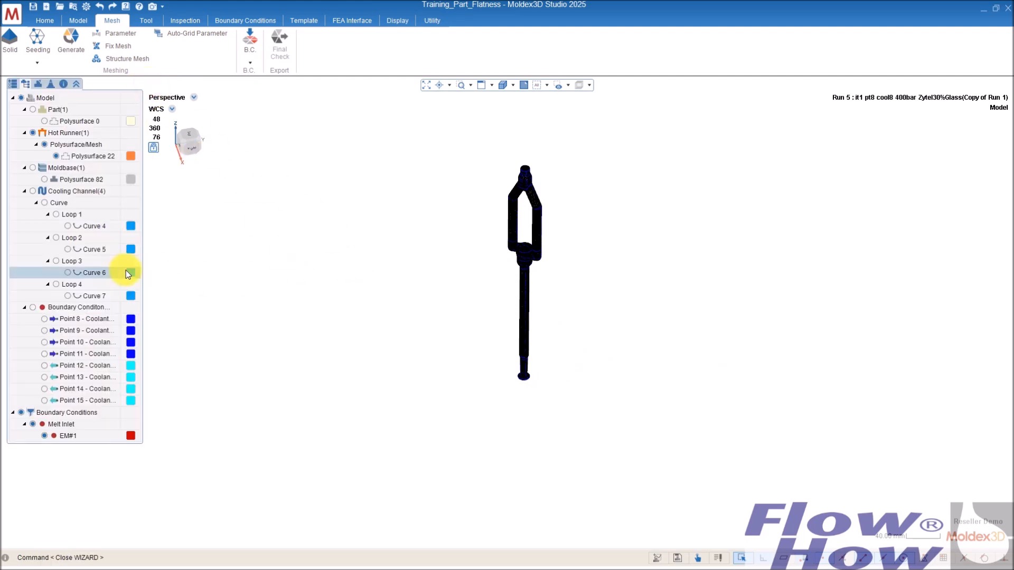
Show the part together with the hot runner and view both surface meshes
scroll(578, 335, down, 3)
scroll(536, 335, up, 3)
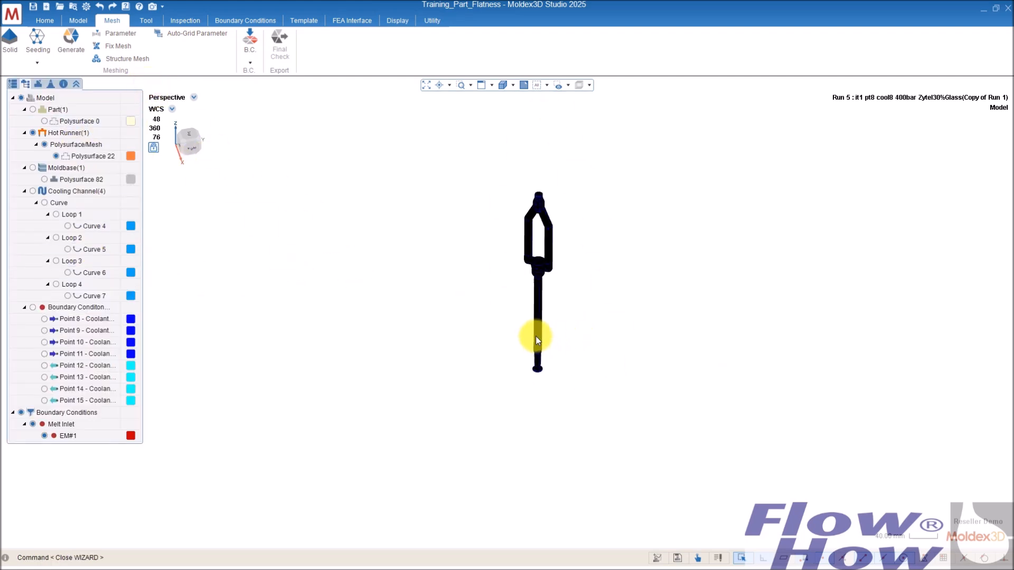
click(15, 84)
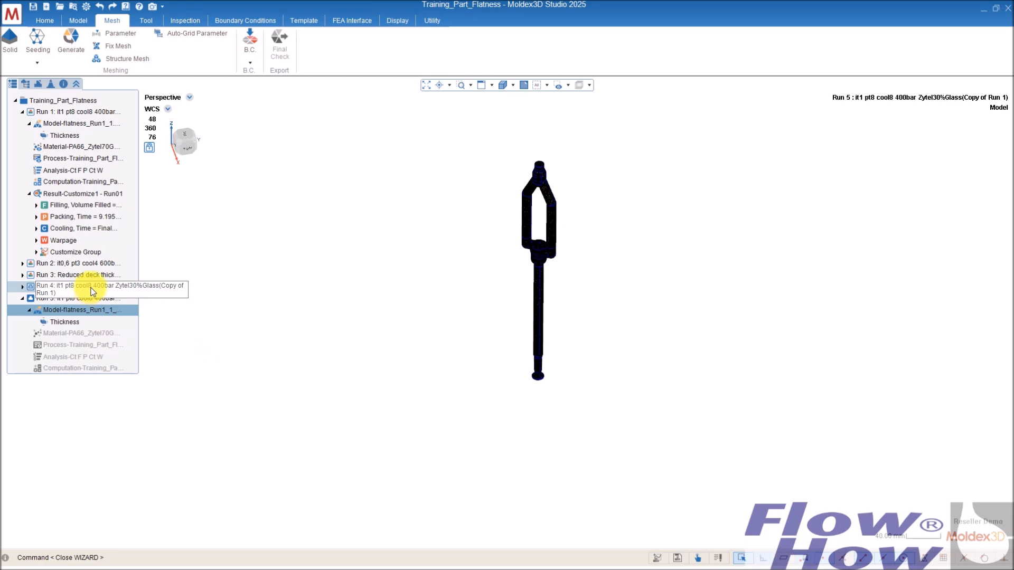
click(12, 84)
click(44, 122)
middle_drag(552, 396, 536, 163)
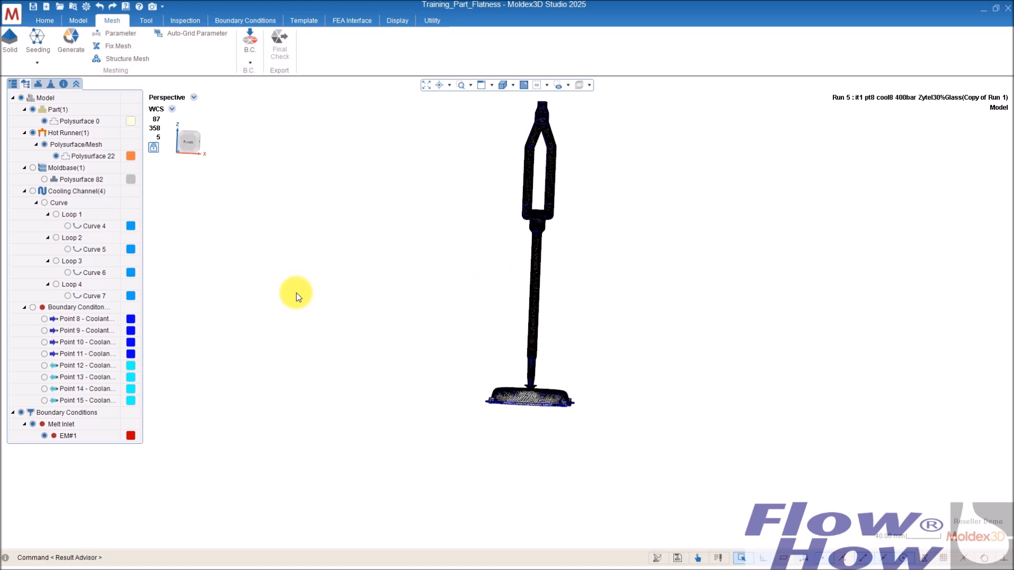
scroll(297, 289, down, 3)
middle_drag(427, 249, 409, 322)
scroll(417, 320, up, 1)
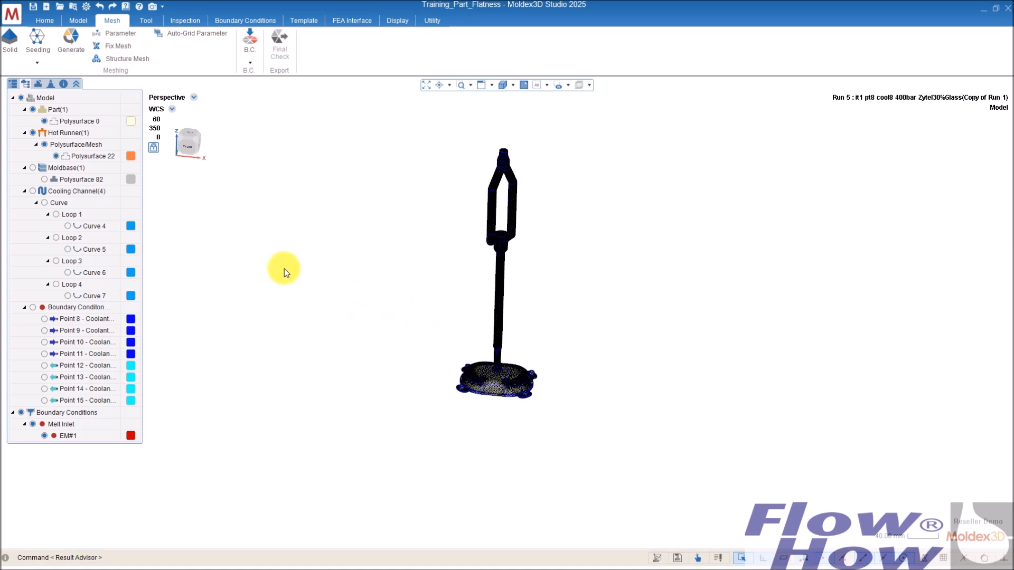
Copy Run 4 with run input data only and switch to the new run
click(14, 84)
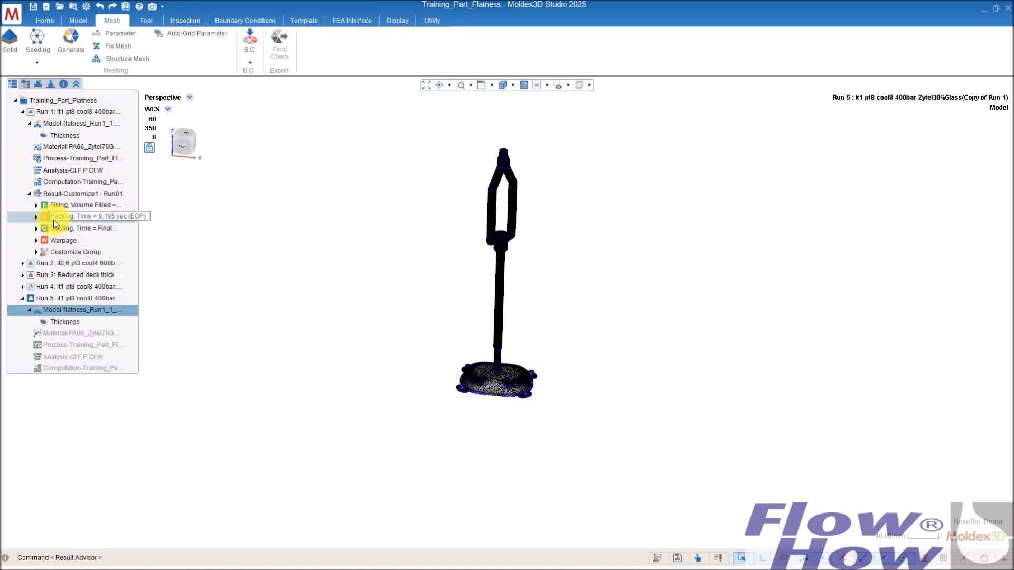
right_click(85, 290)
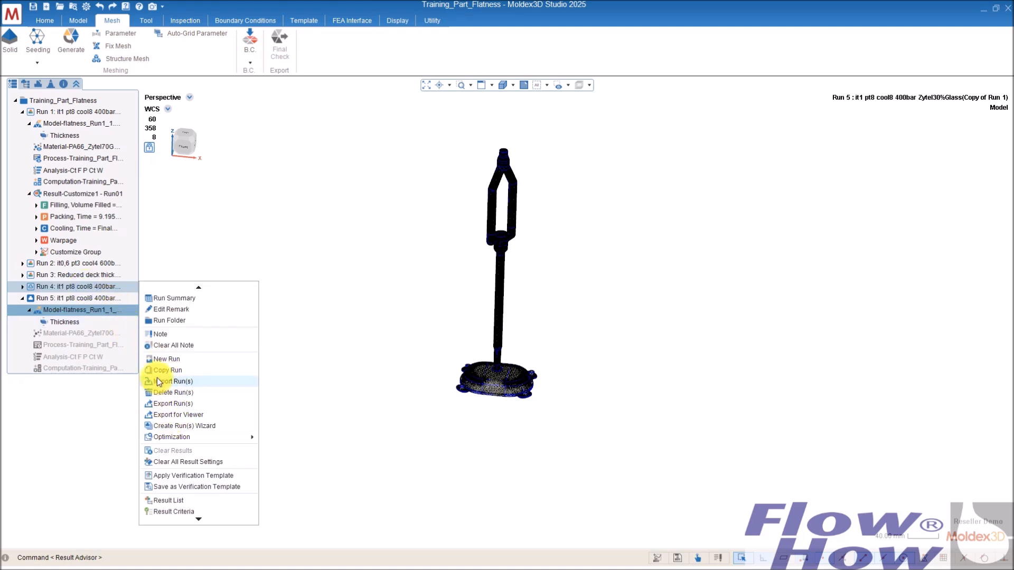
click(168, 371)
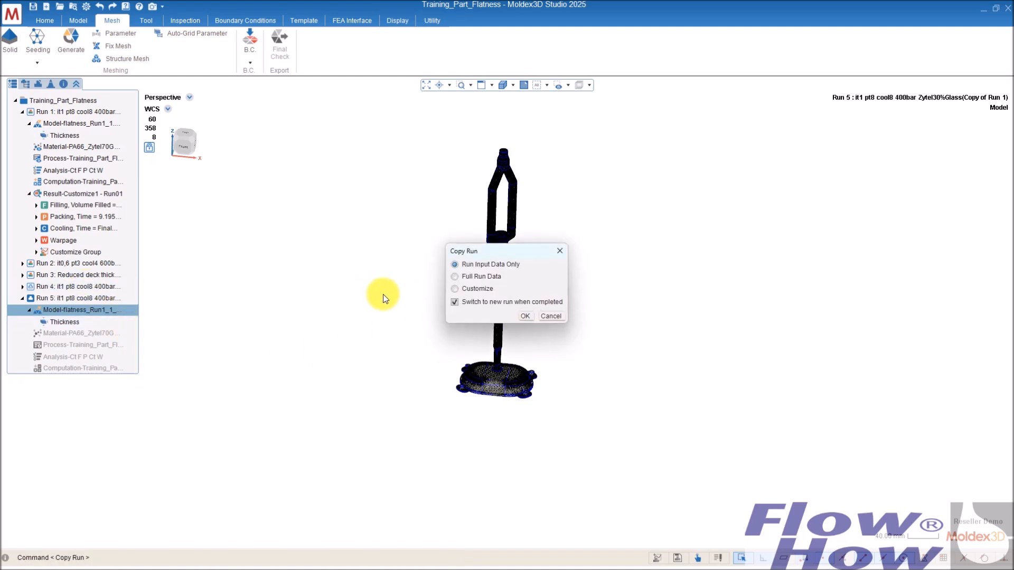
click(525, 315)
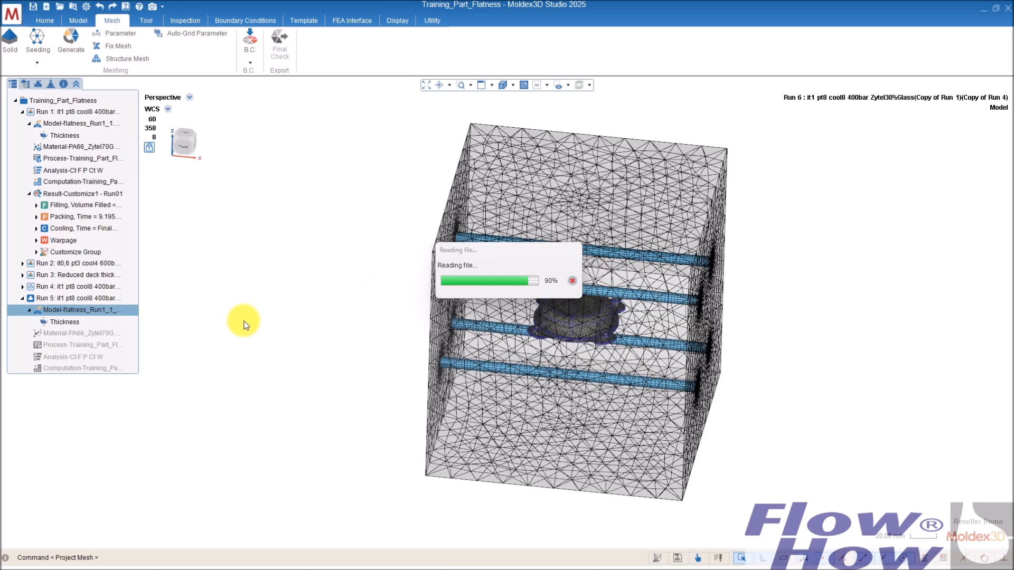
scroll(431, 375, down, 4)
middle_drag(507, 384, 491, 342)
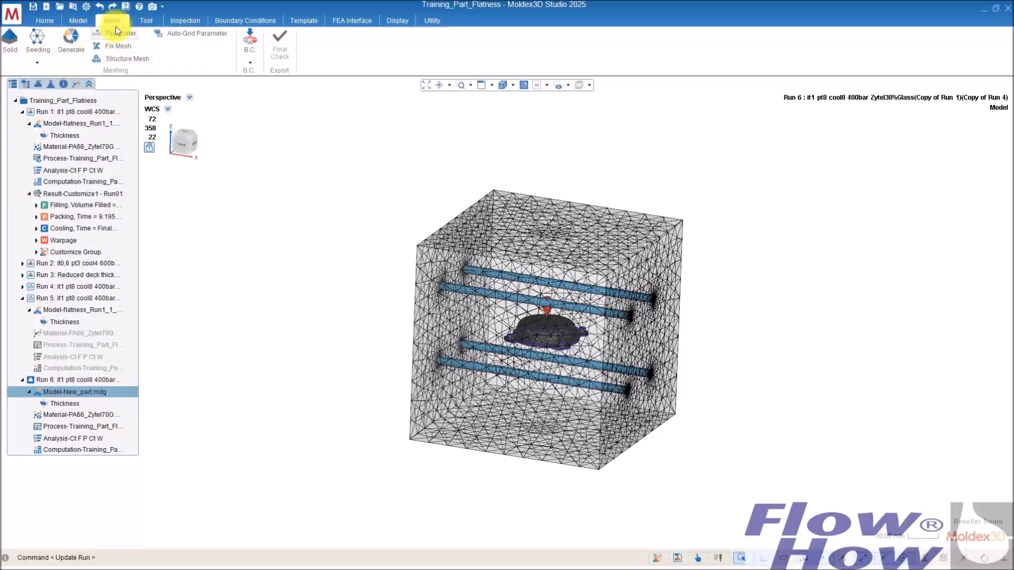
Start mesh generation for the copied run without keeping the attached solid mesh
click(70, 40)
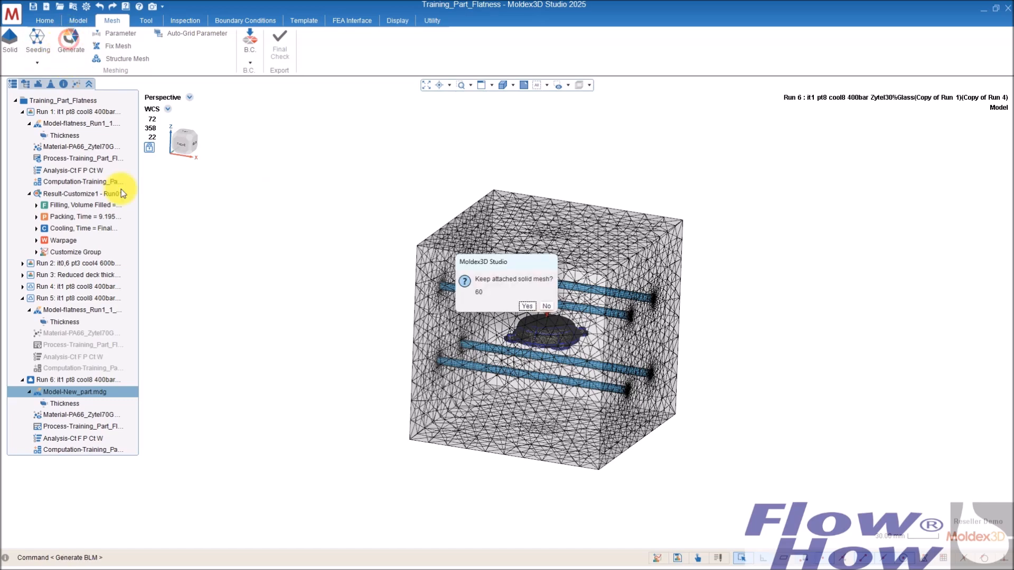
click(549, 306)
click(494, 305)
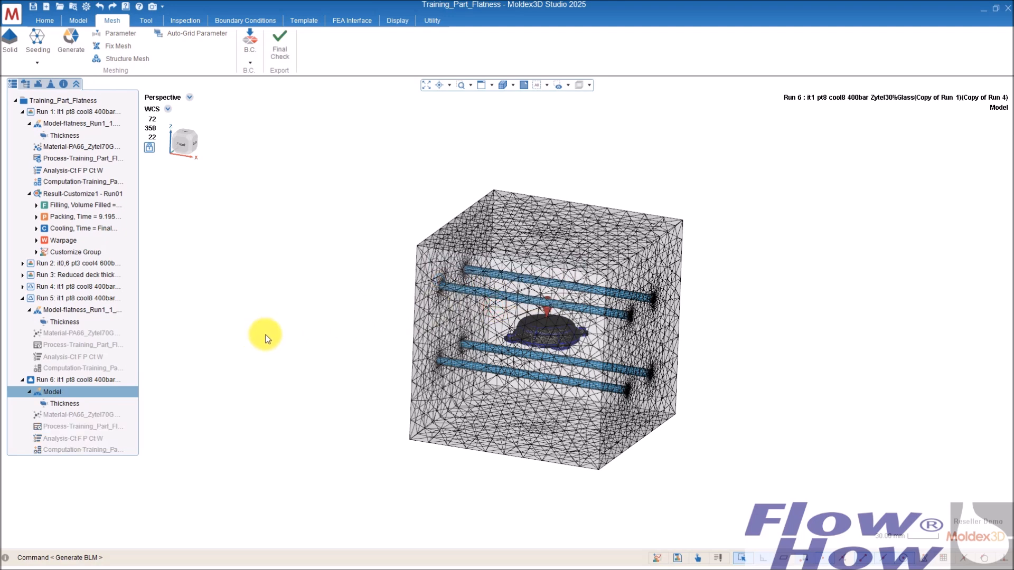
middle_drag(443, 280, 595, 340)
scroll(549, 319, up, 6)
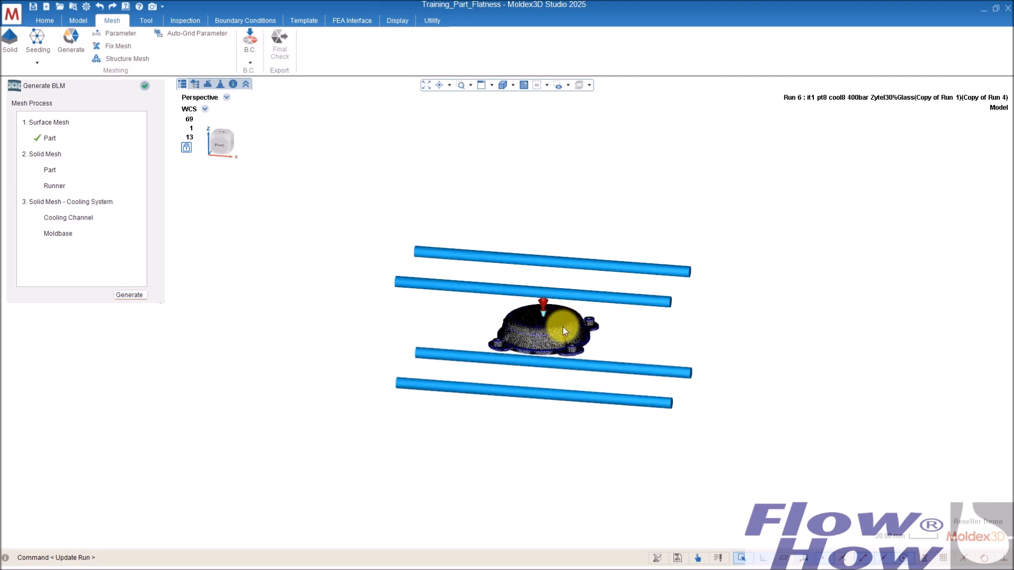
Delete the runner curve and its melt inlet point on top of the part
middle_drag(542, 303, 575, 250)
click(525, 287)
key(Delete)
middle_drag(593, 264, 348, 304)
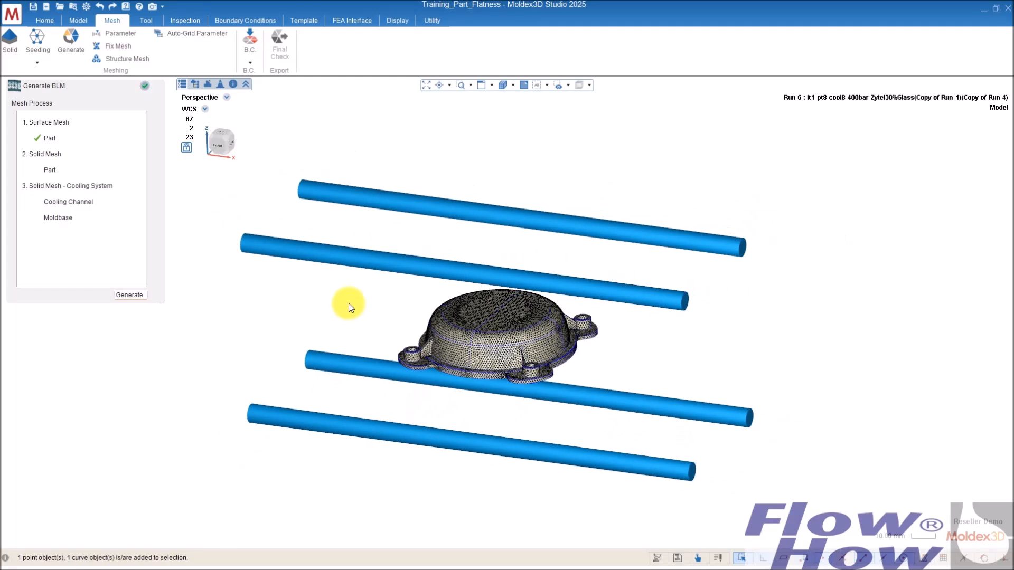
Show the moldbase, delete it from the copied run's model, and close the mesh generation wizard
click(195, 83)
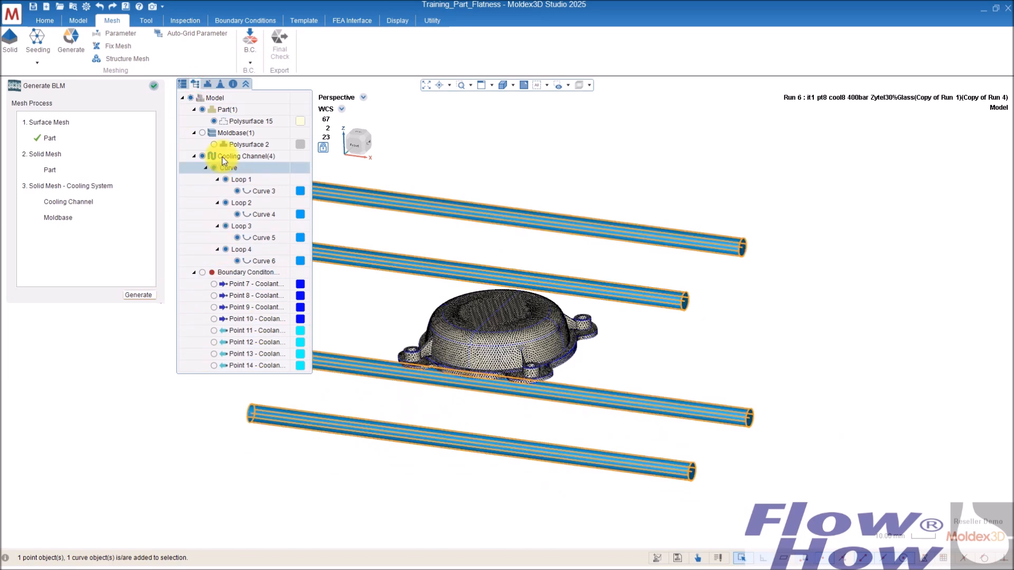
click(202, 132)
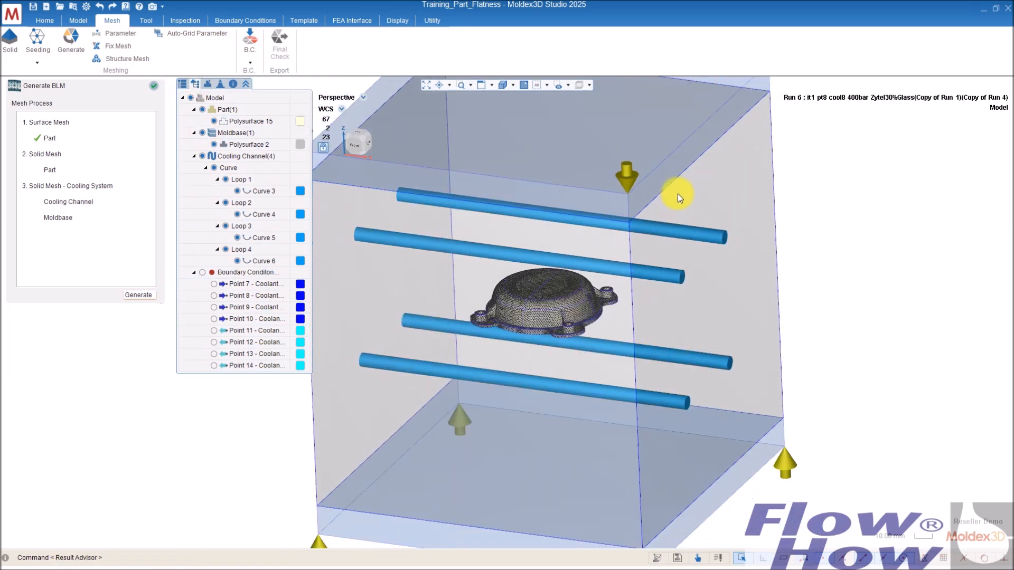
scroll(677, 195, down, 2)
click(232, 133)
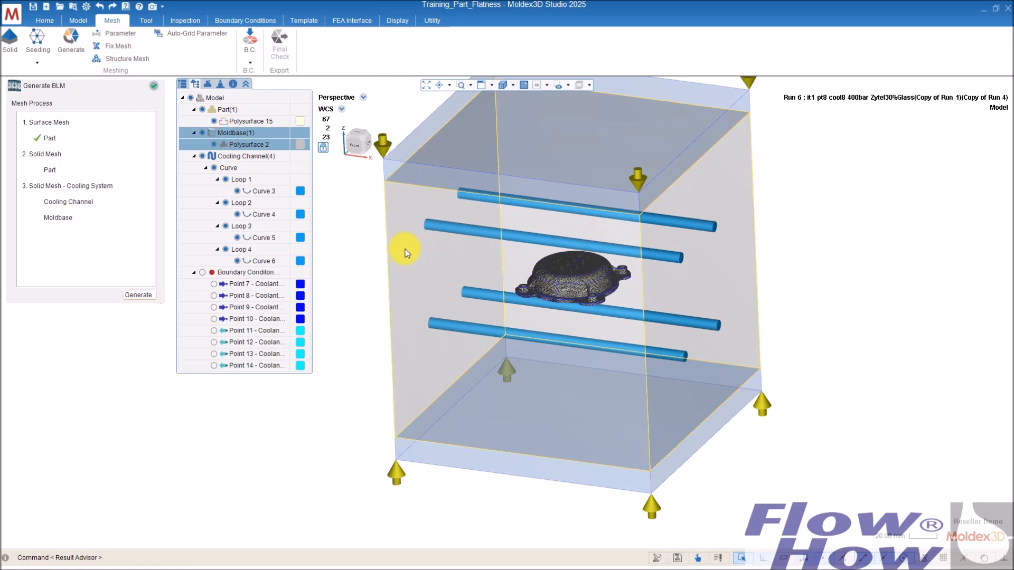
key(Delete)
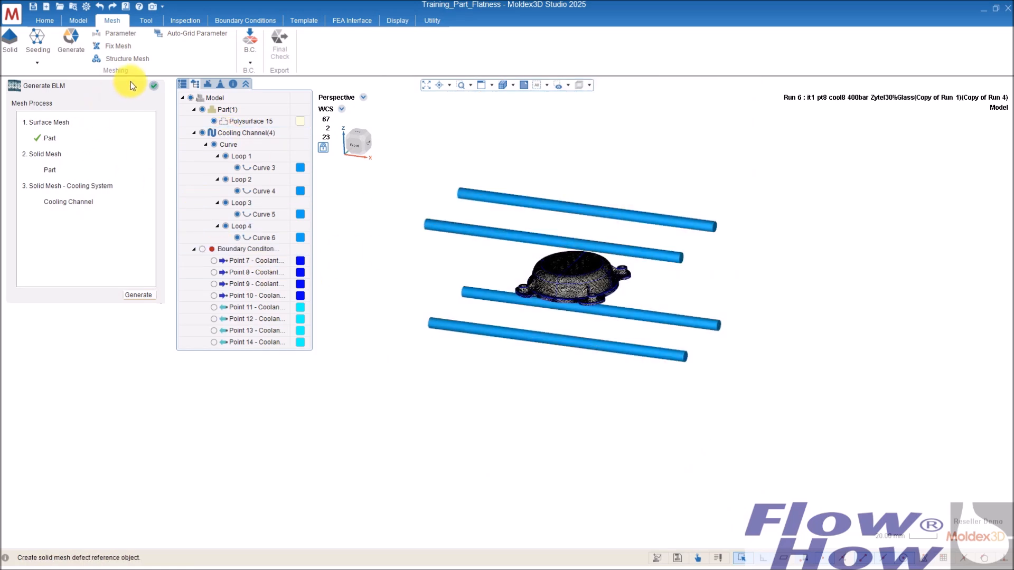
click(152, 86)
middle_drag(220, 296, 443, 291)
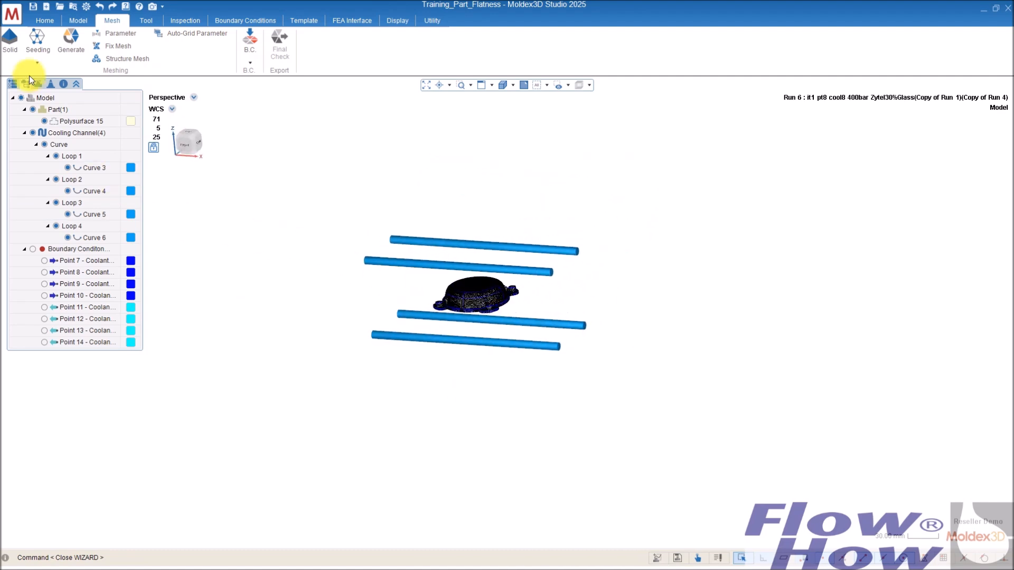
Switch from Run 6 to the Run 5 model that contains the hot runner
click(12, 84)
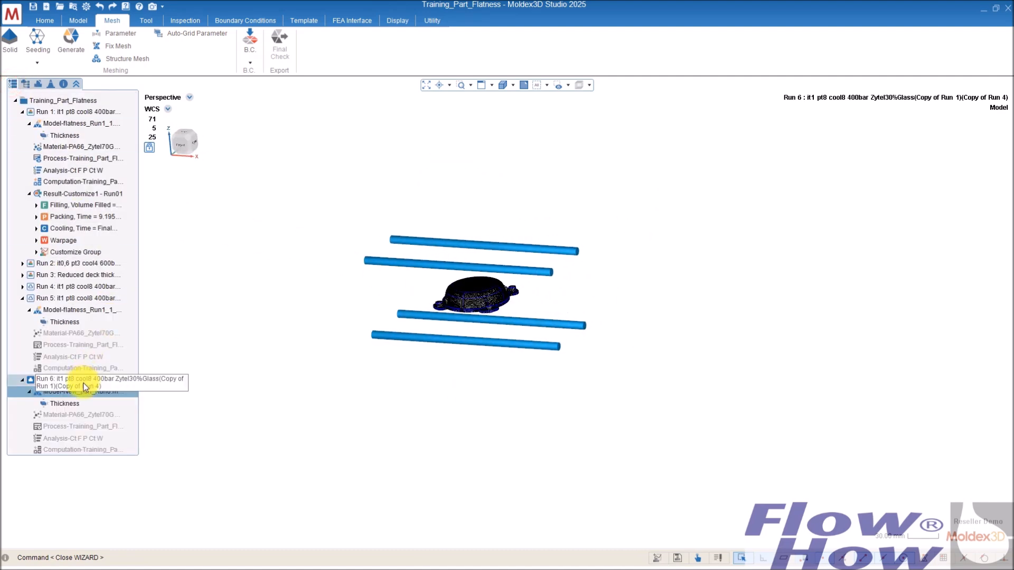
click(75, 307)
middle_drag(495, 271, 619, 283)
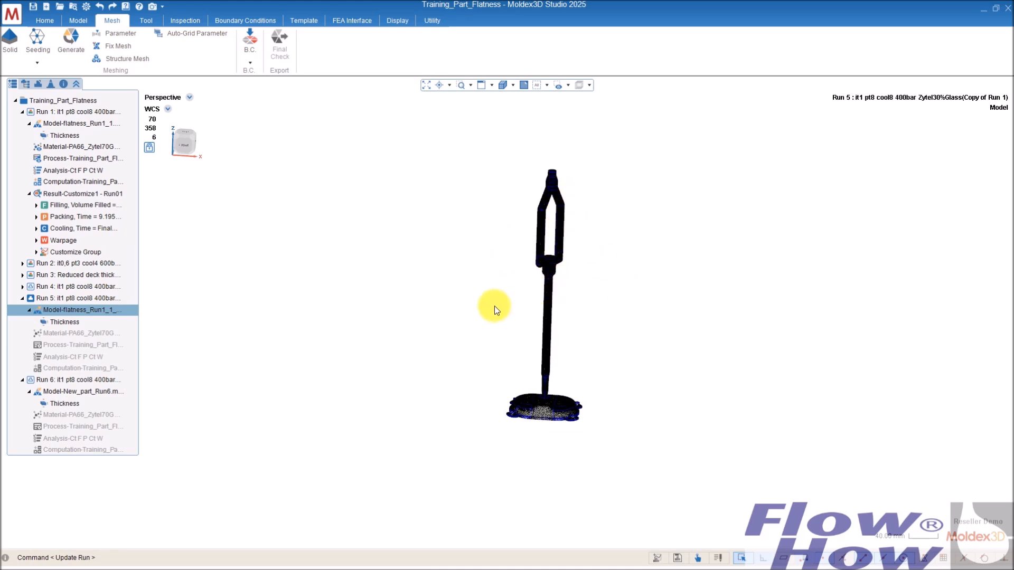
middle_drag(489, 317, 461, 311)
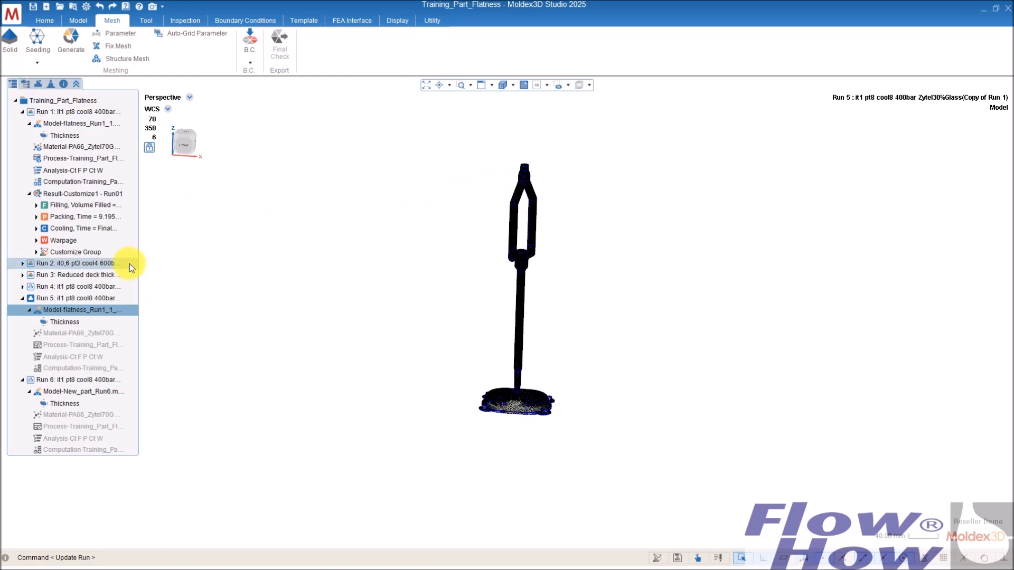
Show Run 5's moldbase and hide its part, leaving the hot runner and moldbase displayed
click(25, 84)
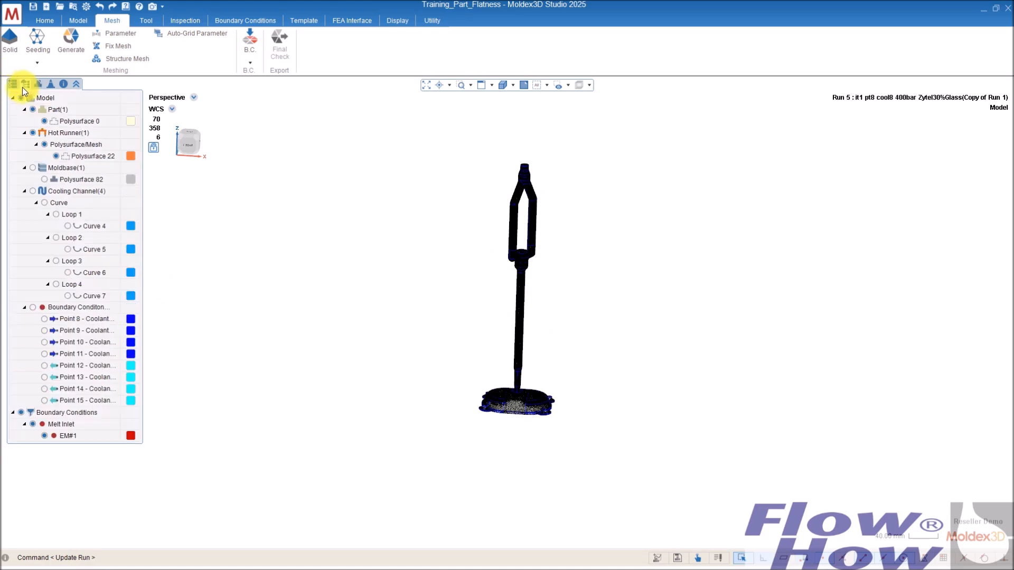
click(33, 168)
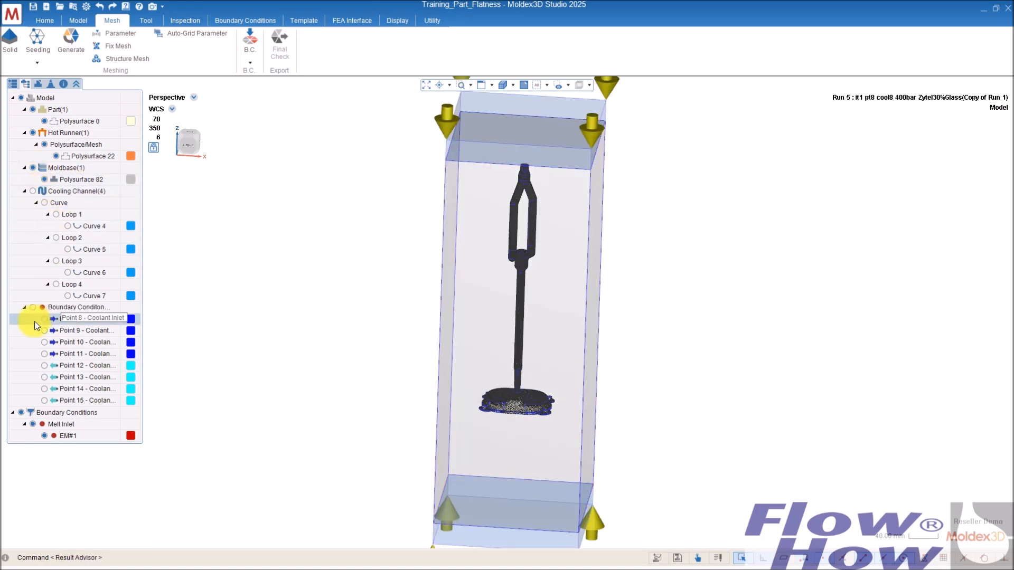
click(33, 110)
scroll(635, 240, down, 2)
middle_drag(654, 272, 655, 298)
scroll(655, 298, down, 1)
middle_drag(644, 342, 632, 337)
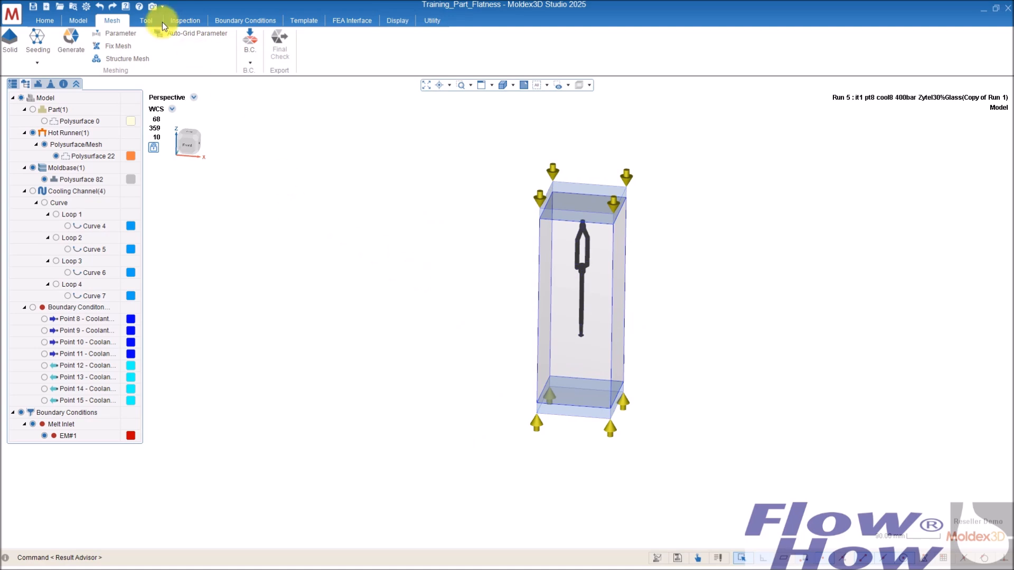
Export the hot runner and moldbase together as the Moldex3D model file Training_Part_Flatness.mdg in the CAD Data folder
click(146, 20)
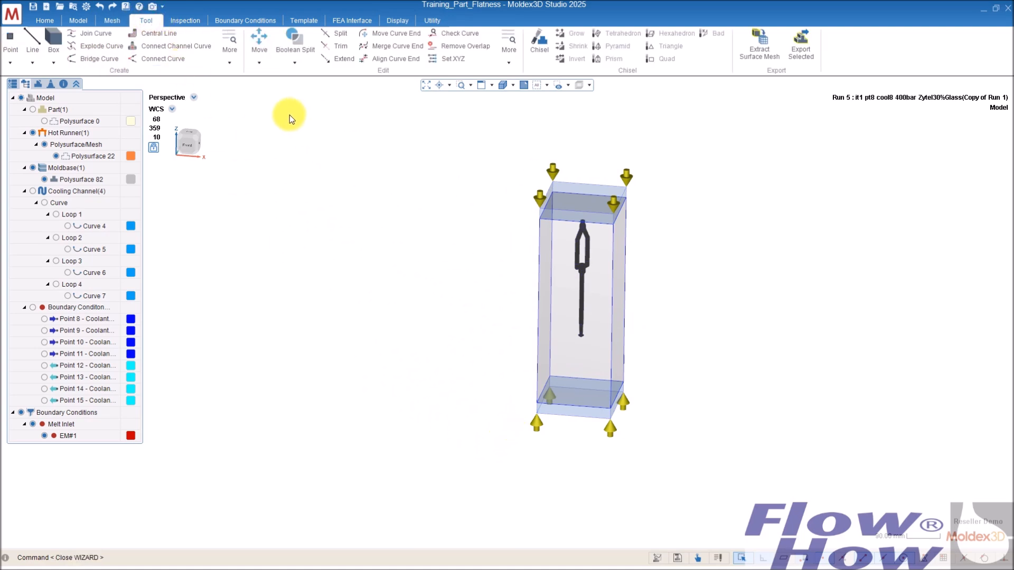
drag(463, 442, 705, 164)
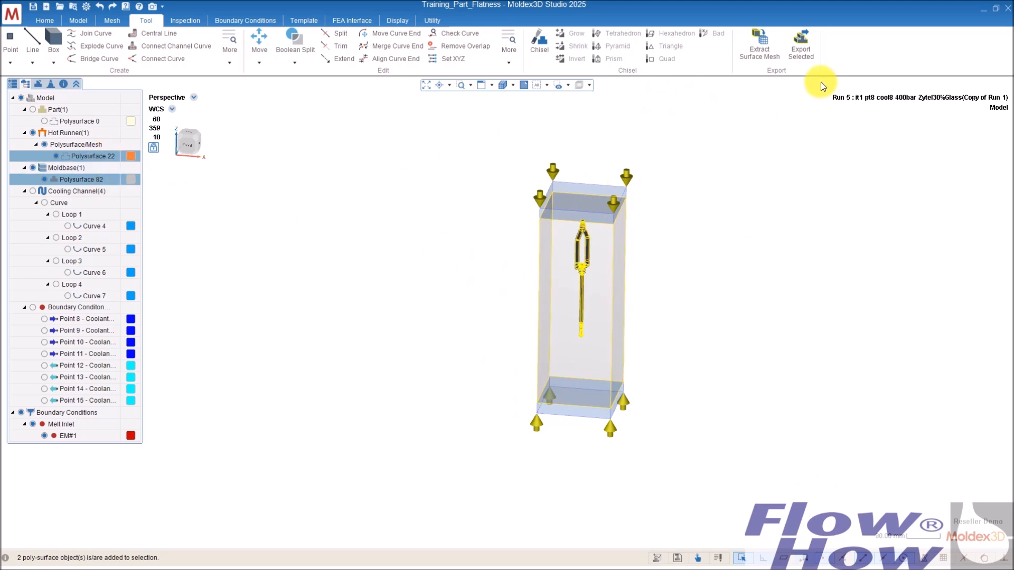
click(801, 40)
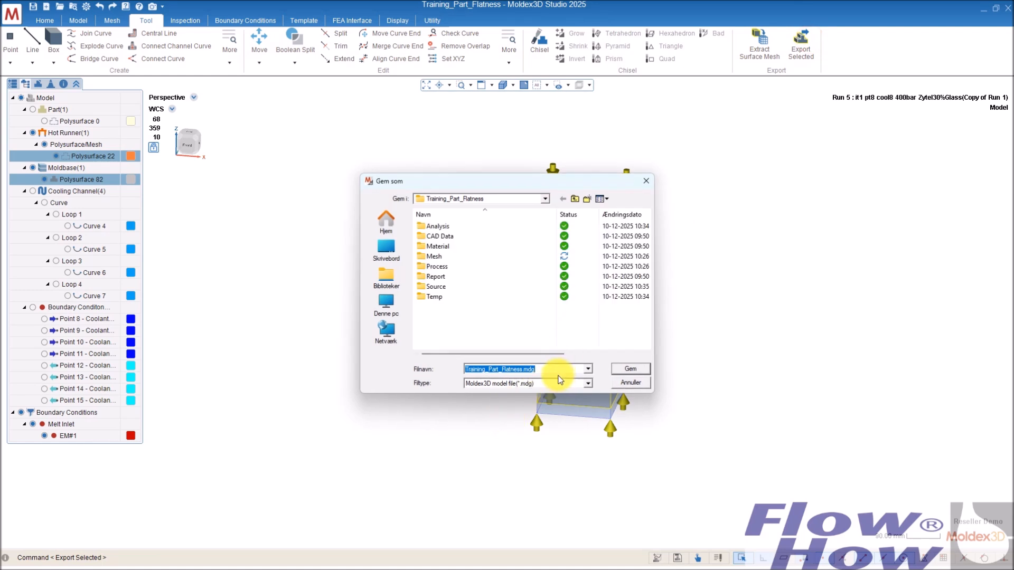
click(587, 383)
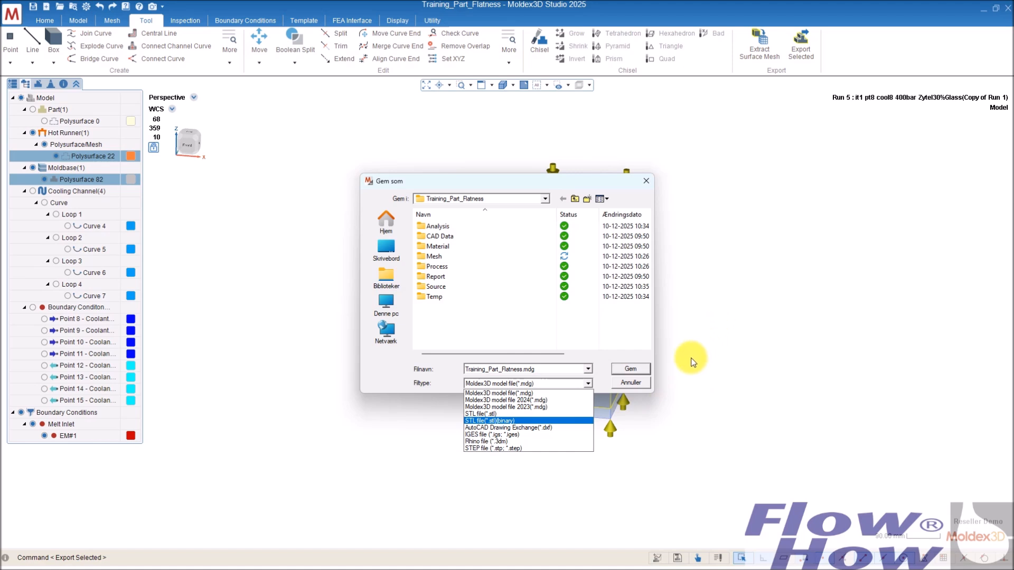
click(538, 394)
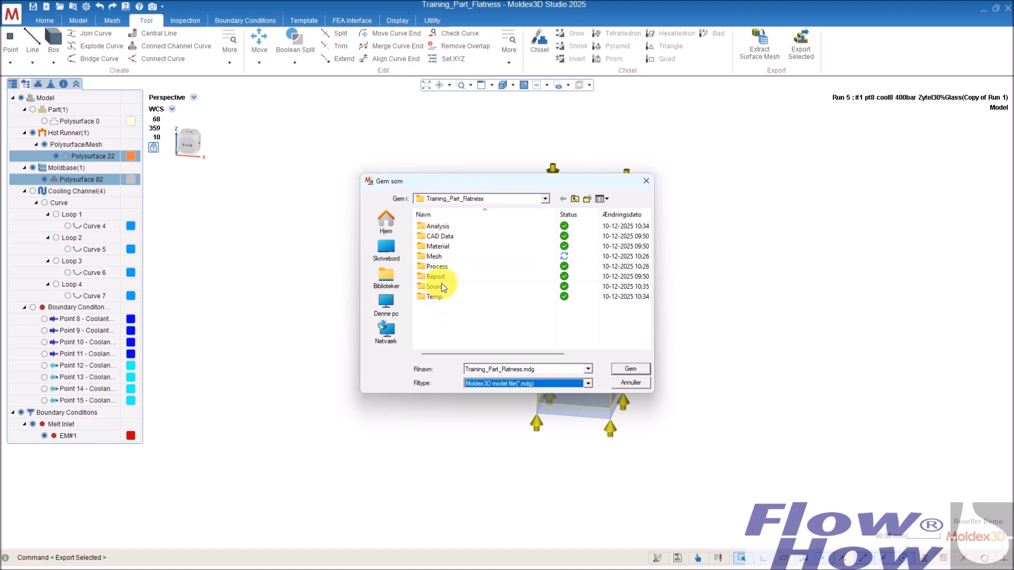
double_click(442, 237)
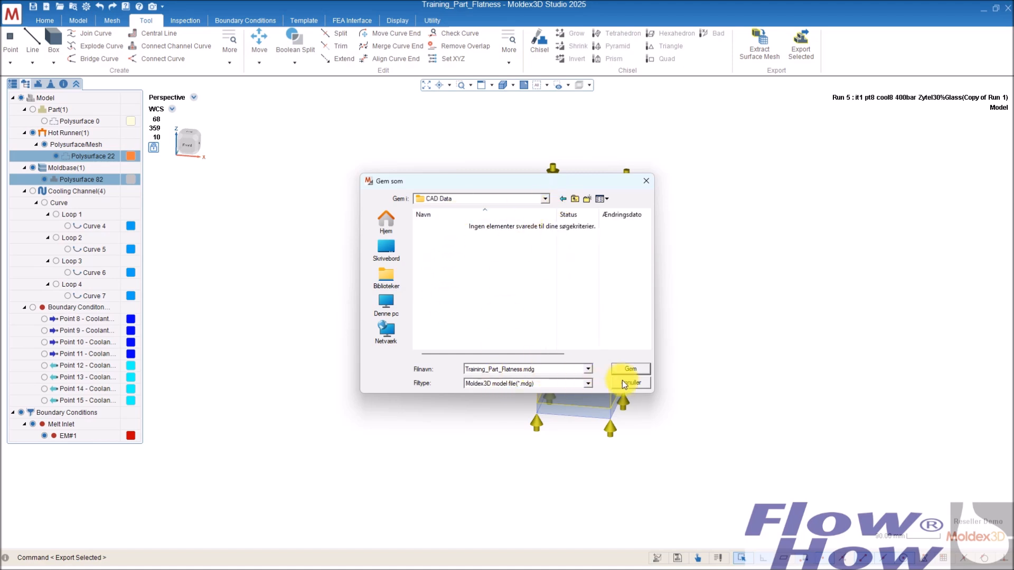
click(635, 367)
click(386, 255)
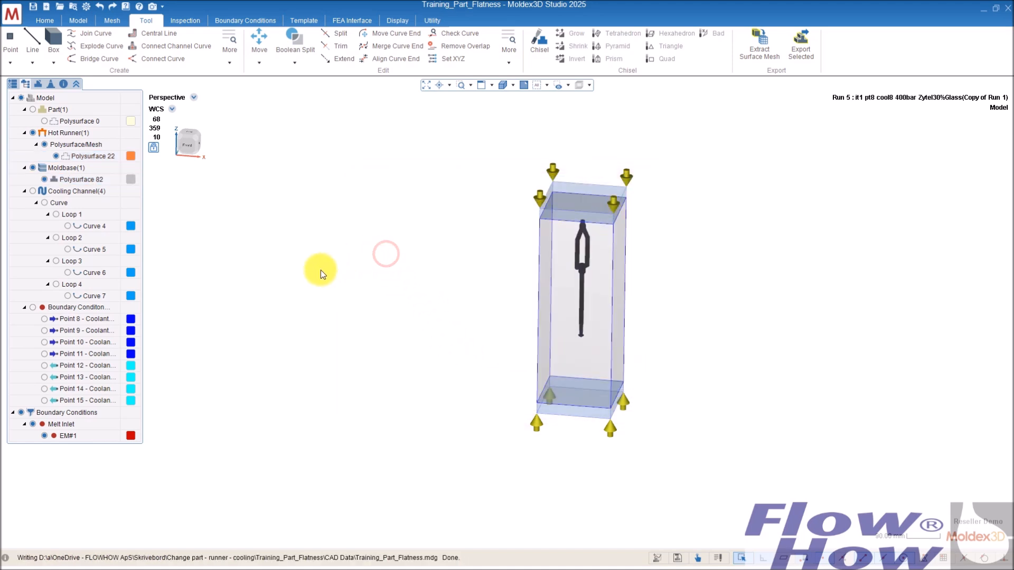
Switch back to the Run 6 model with the part and cooling channels
right_drag(550, 327, 517, 306)
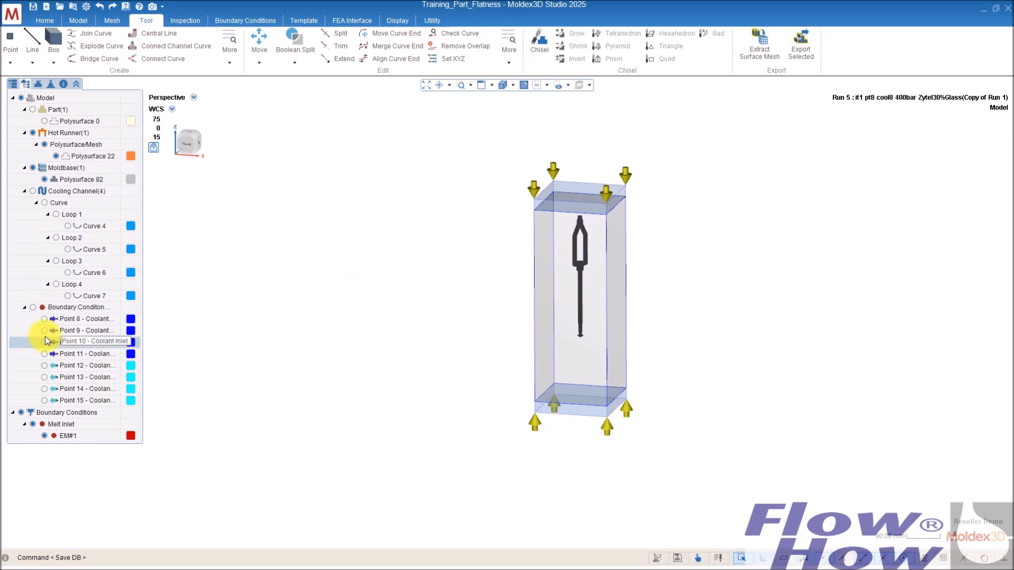
click(13, 83)
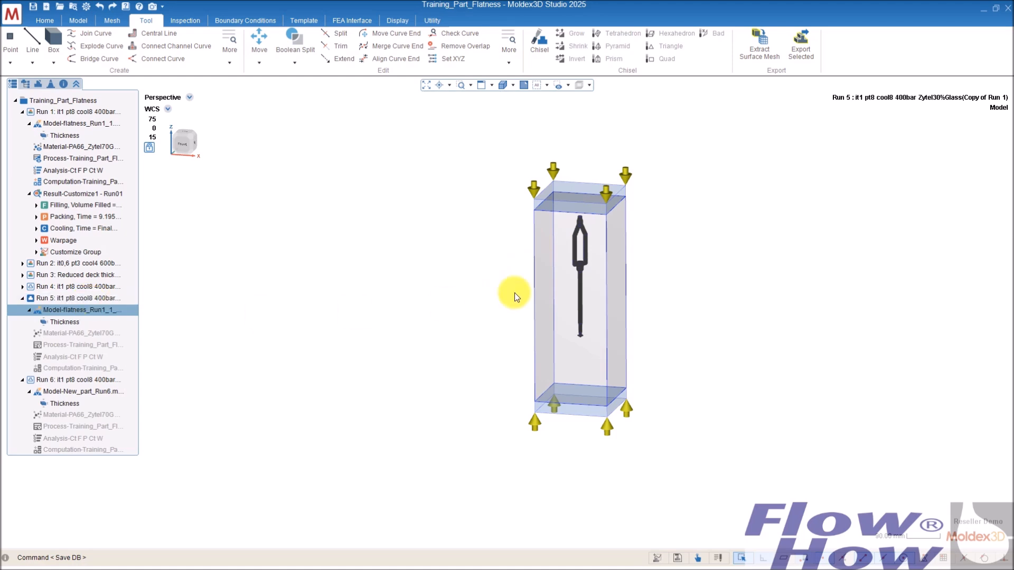
click(55, 394)
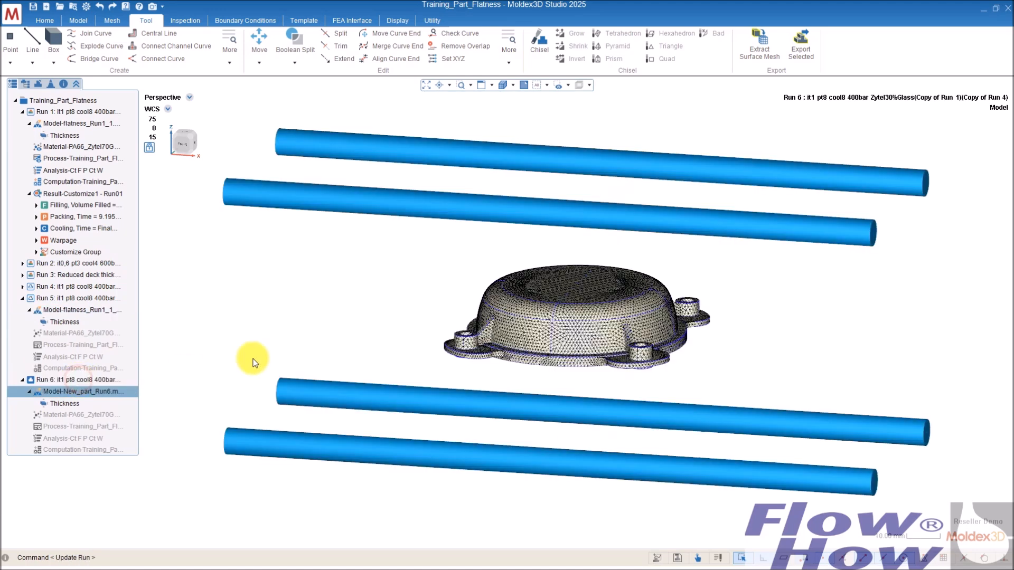
scroll(467, 294, down, 4)
mouse_move(474, 313)
shift+right_down()
mouse_move(509, 281)
mouse_move(513, 262)
shift+right_up()
mouse_move(633, 289)
right_down()
mouse_move(613, 231)
mouse_move(606, 275)
mouse_move(576, 225)
right_up()
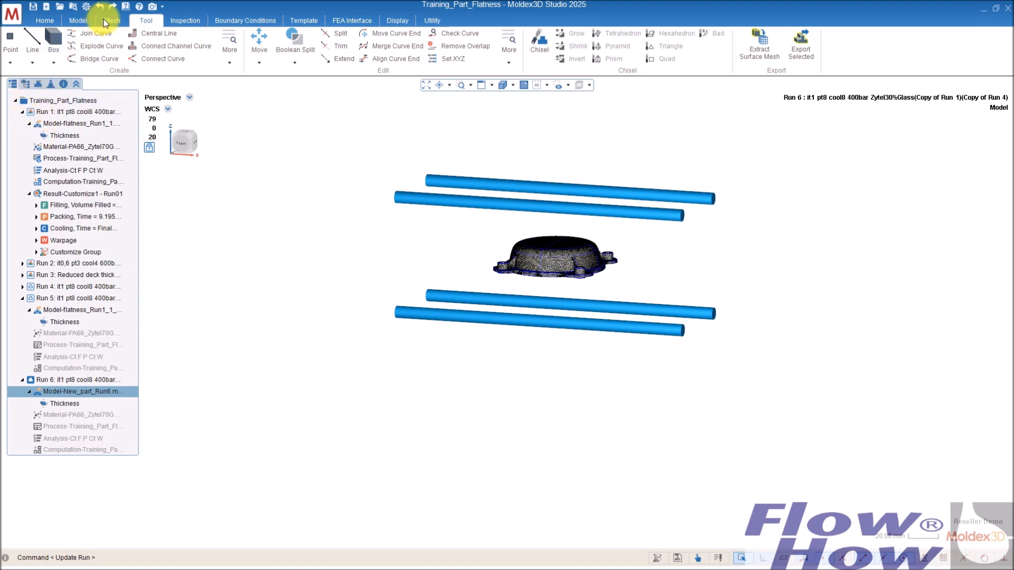
Import the geometry file Training_Part_Flatness.mdg from the CAD Data folder into Run 6
click(78, 20)
click(29, 58)
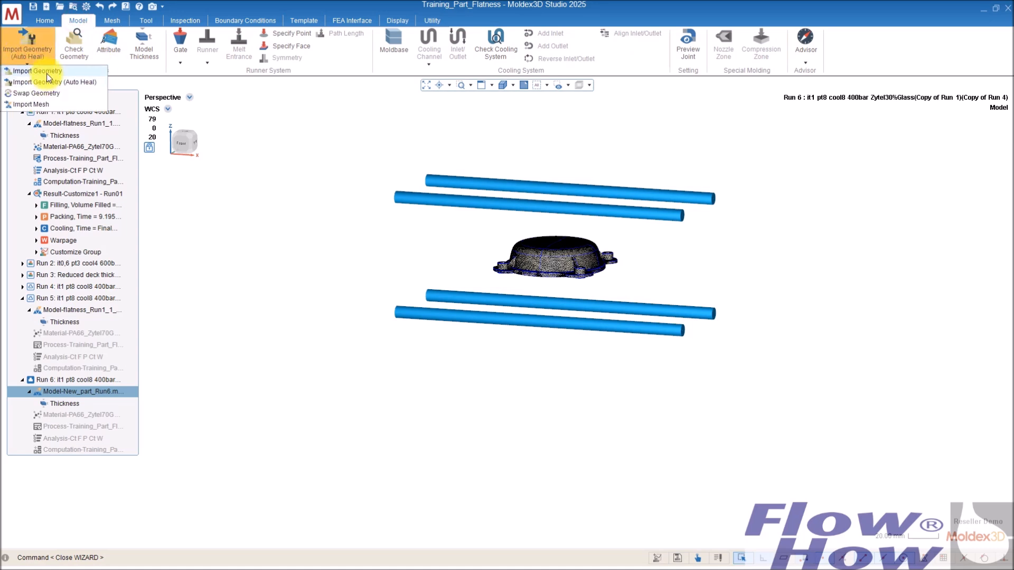
click(46, 73)
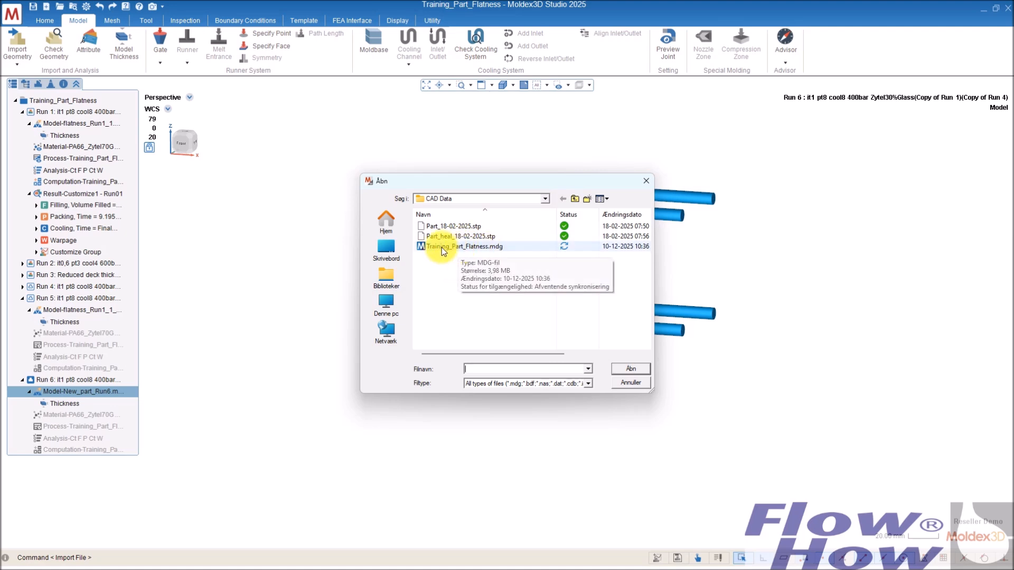
click(483, 246)
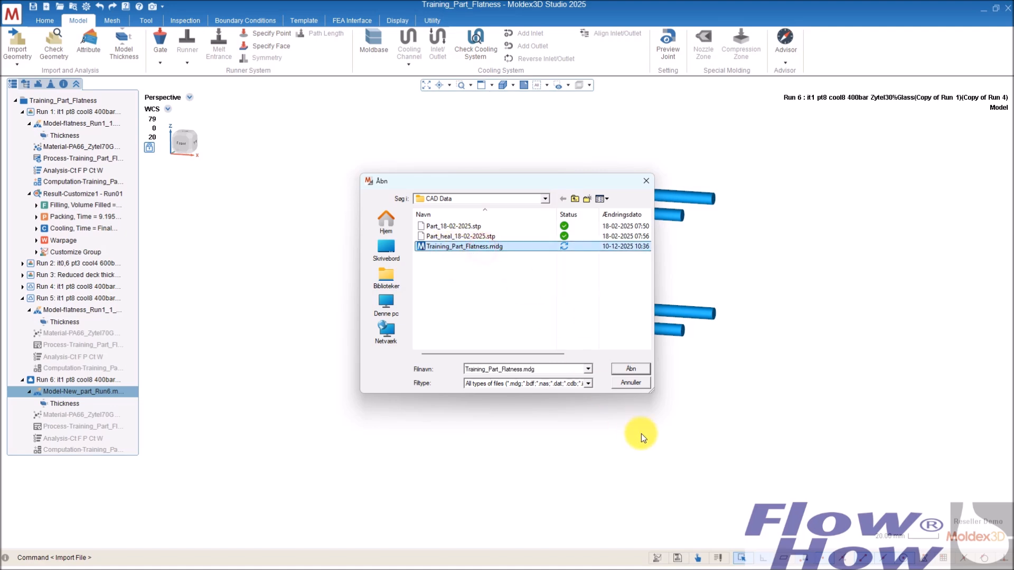
click(631, 368)
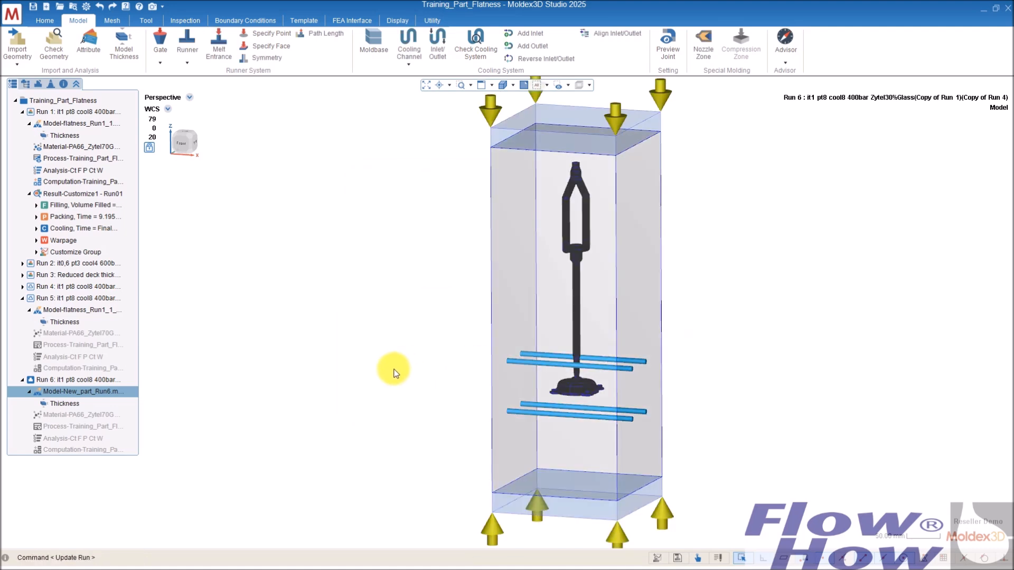
middle_drag(695, 394, 616, 391)
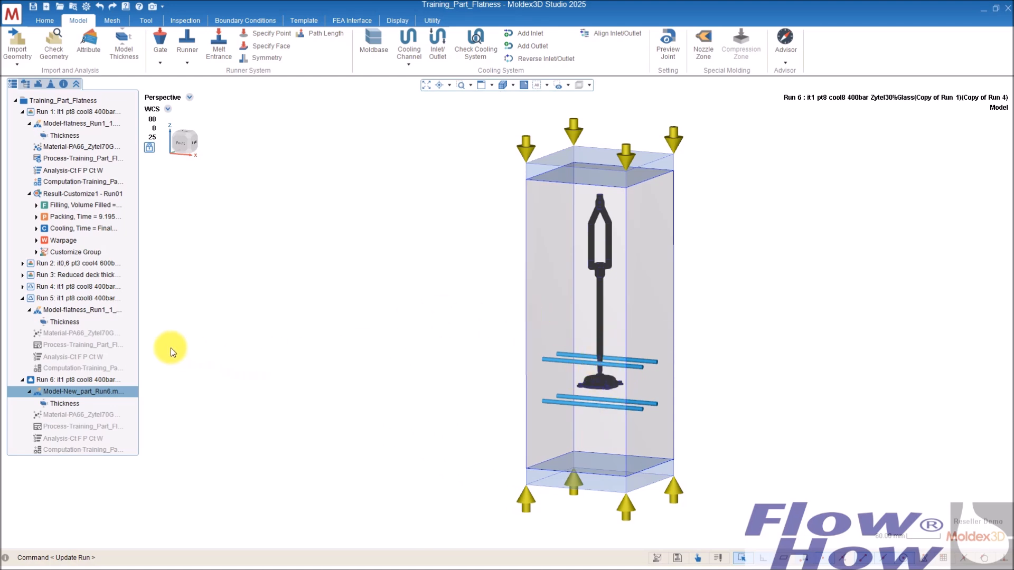
scroll(407, 339, down, 1)
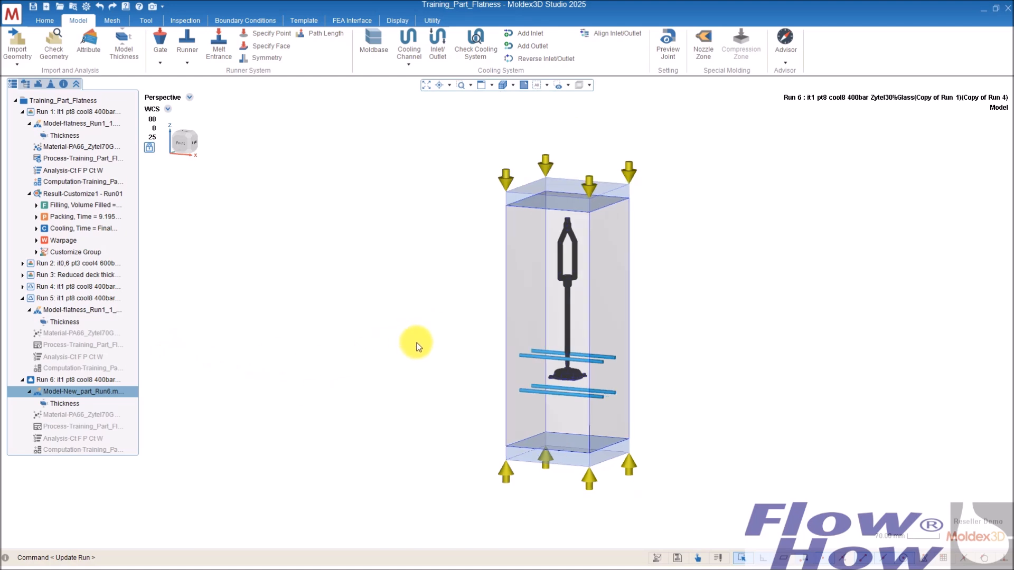